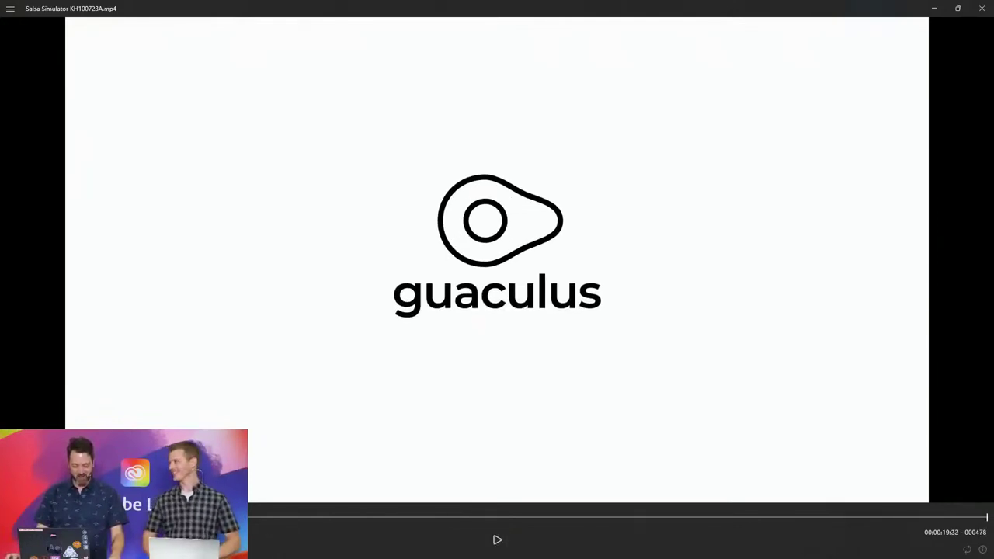
Play the Salsa Simulator trailer on a loop, scrub to the GROW IT shot and return to the first frame
click(968, 550)
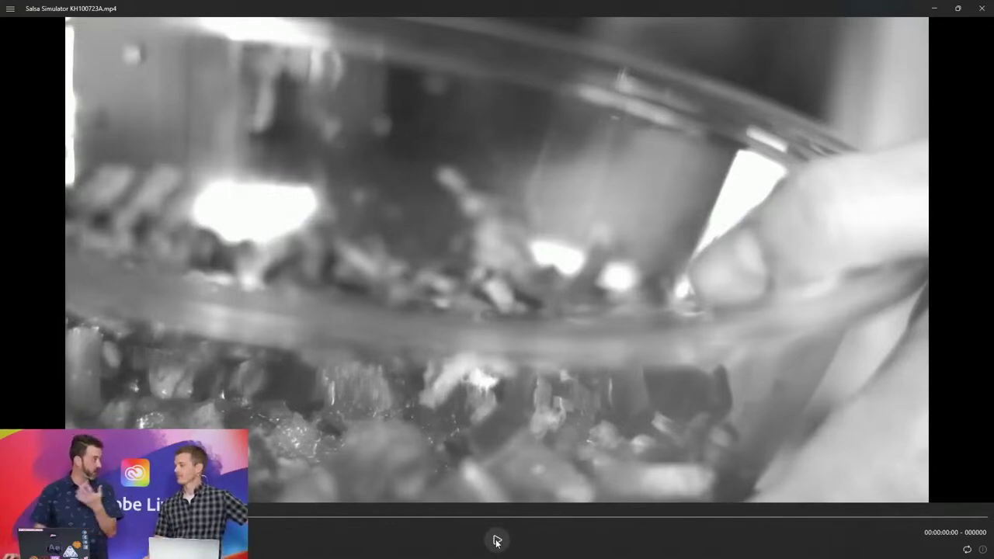
click(497, 541)
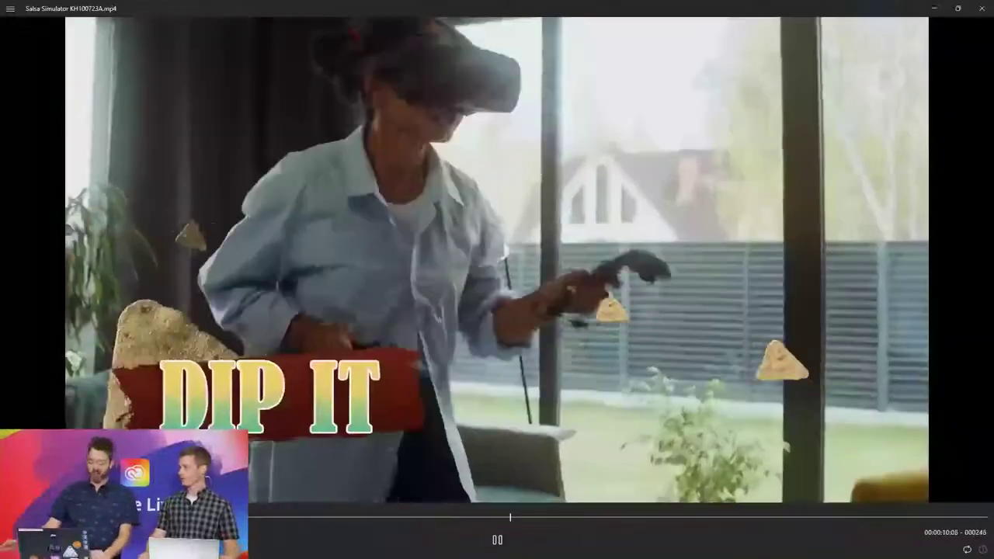
drag(303, 520, 366, 516)
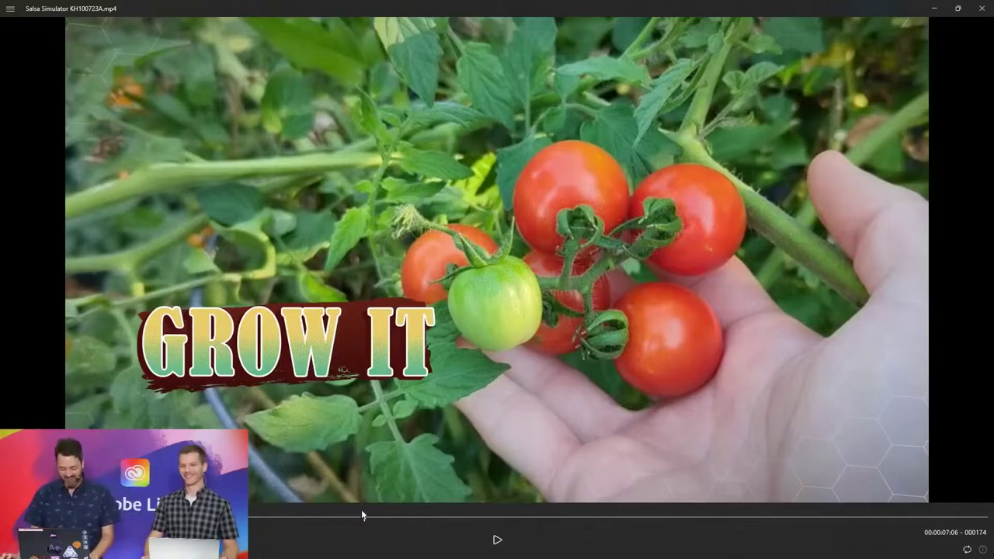
drag(361, 516, 226, 518)
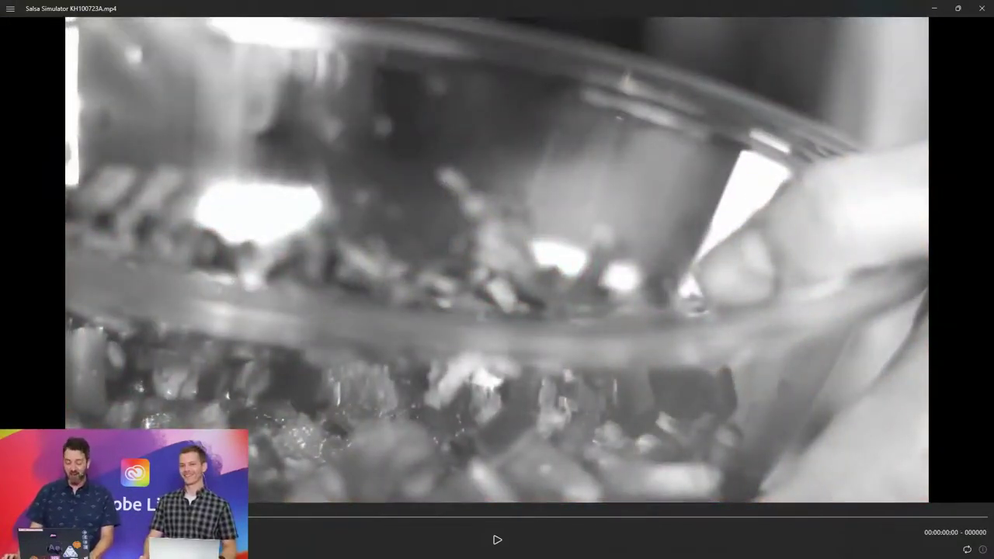
Replay the trailer from the beginning and stop it on the DIP IT shot with the flying tortilla chips
key(space)
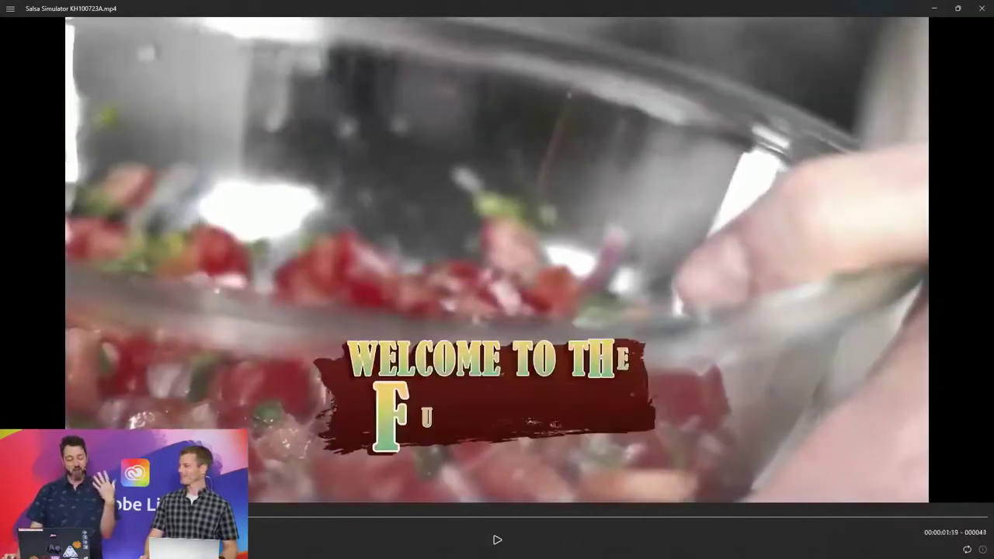
key(space)
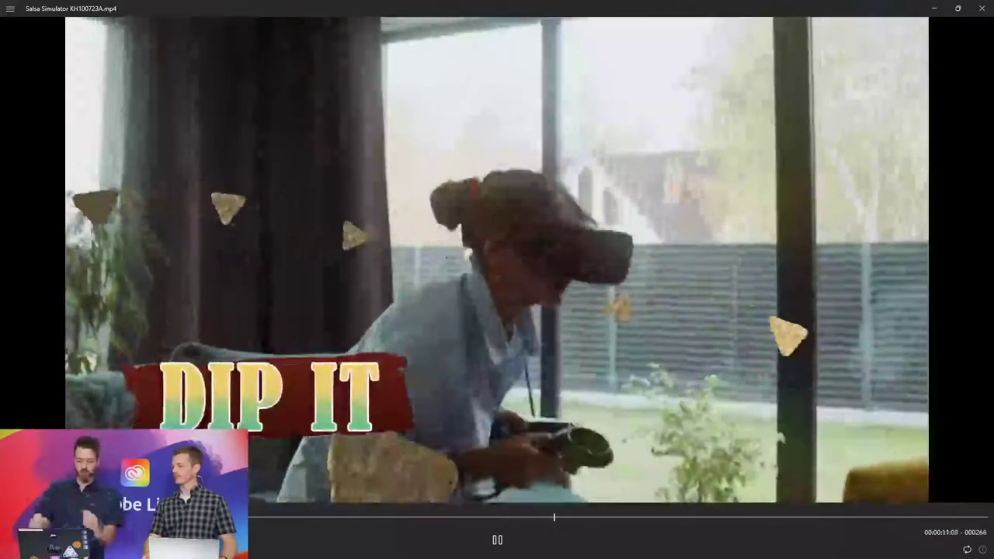
key(space)
drag(582, 519, 529, 516)
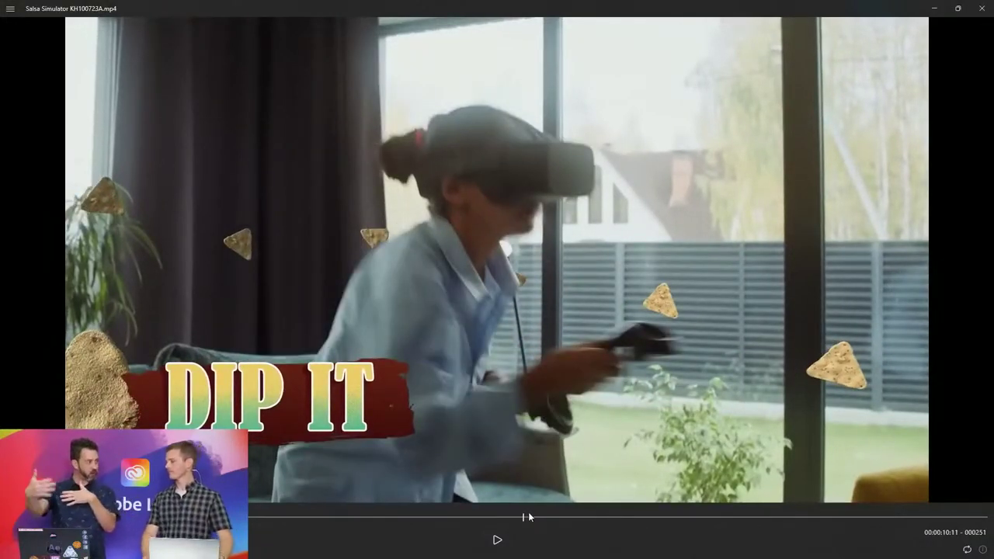
Step frame by frame back and forth through the DIP IT shot to examine how the chips follow the camera movement
key(Right)
key(Right)
key(Right)
key(Right)
key(Right)
key(Right)
key(Right)
key(Right)
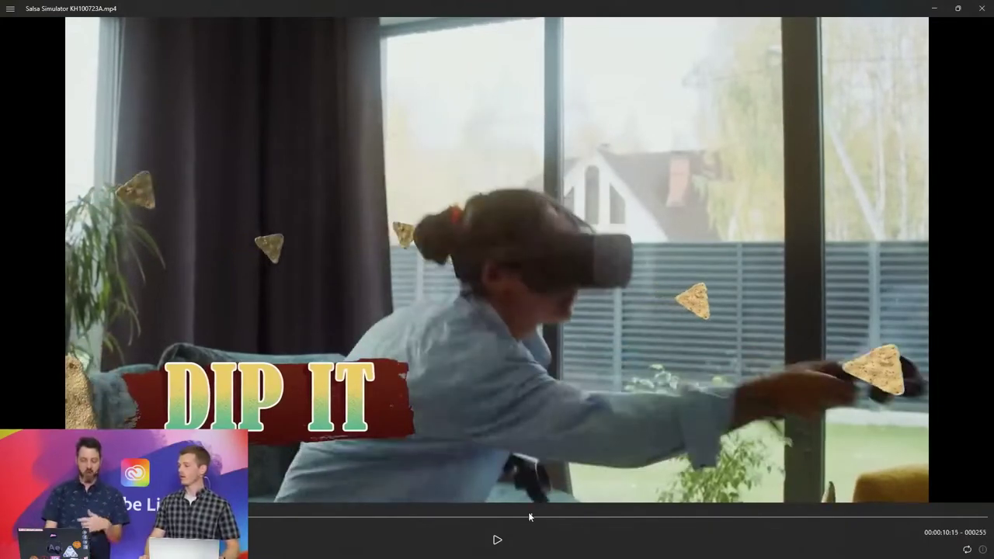
key(Left)
key(Left)
key(Left)
key(Left)
key(Left)
key(Left)
key(Left)
key(Left)
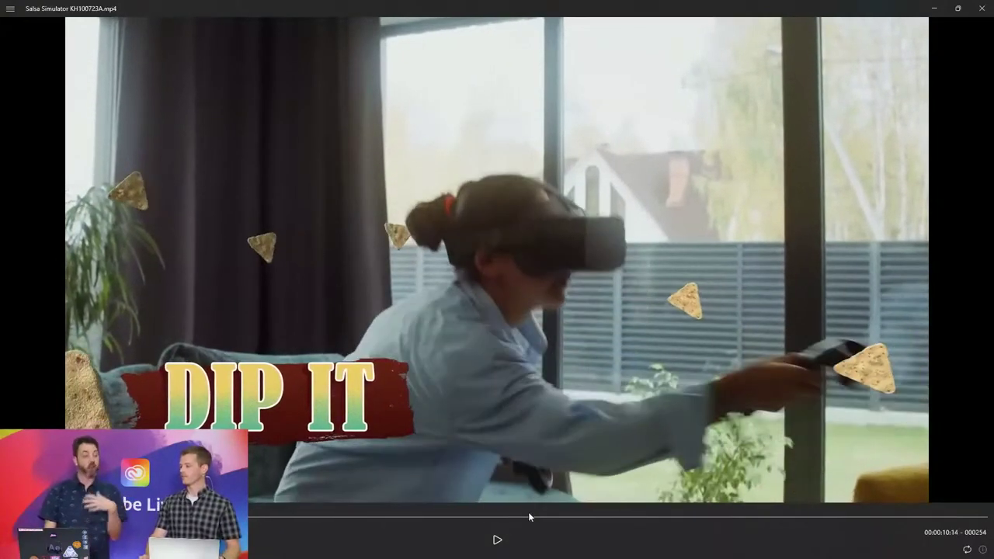
key(Left)
key(Left)
key(Left)
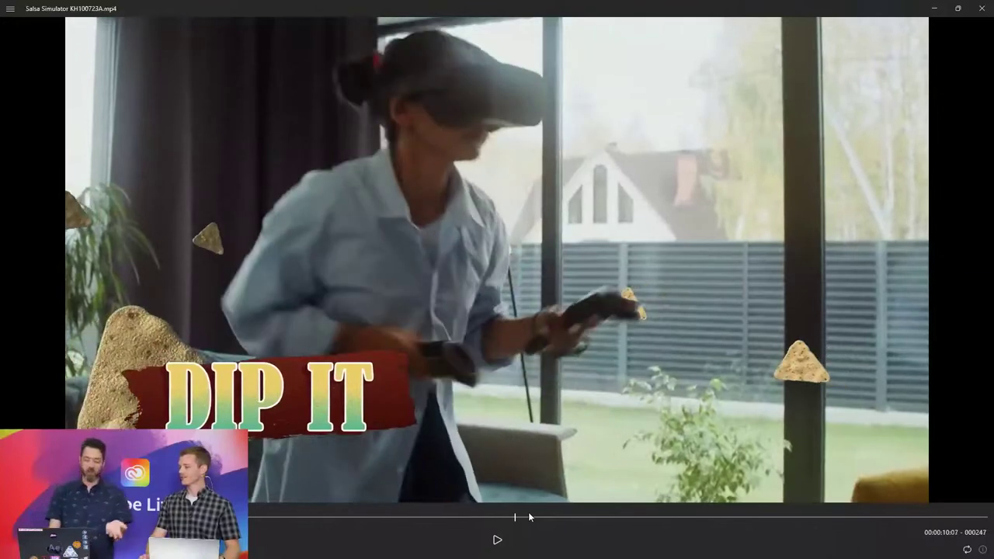
key(Right)
key(Right)
key(Right)
key(Right)
key(Right)
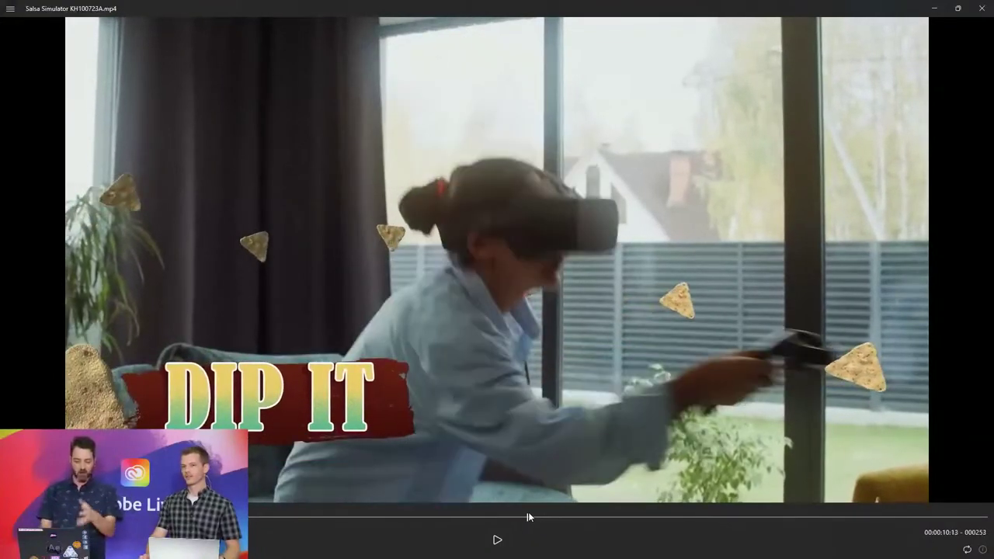
Play further through the DIP IT shot and scrub ahead to the Salsa Simulator title card
key(space)
key(space)
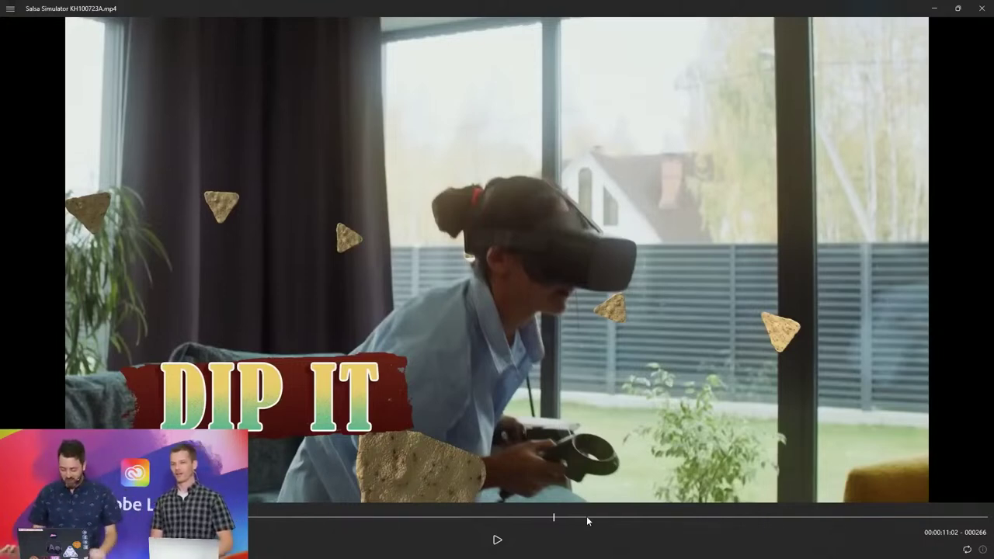
drag(587, 516, 805, 513)
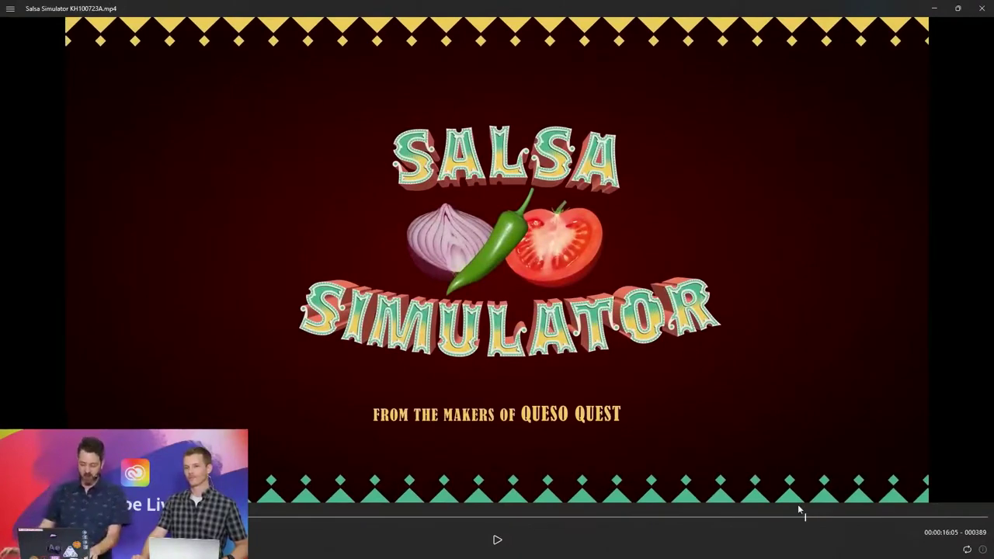
Open Cinco de Mayo Typeface.png from the Design folder to examine the lettering, and return to the trailer video
key(alt+Tab)
click(699, 264)
double_click(446, 268)
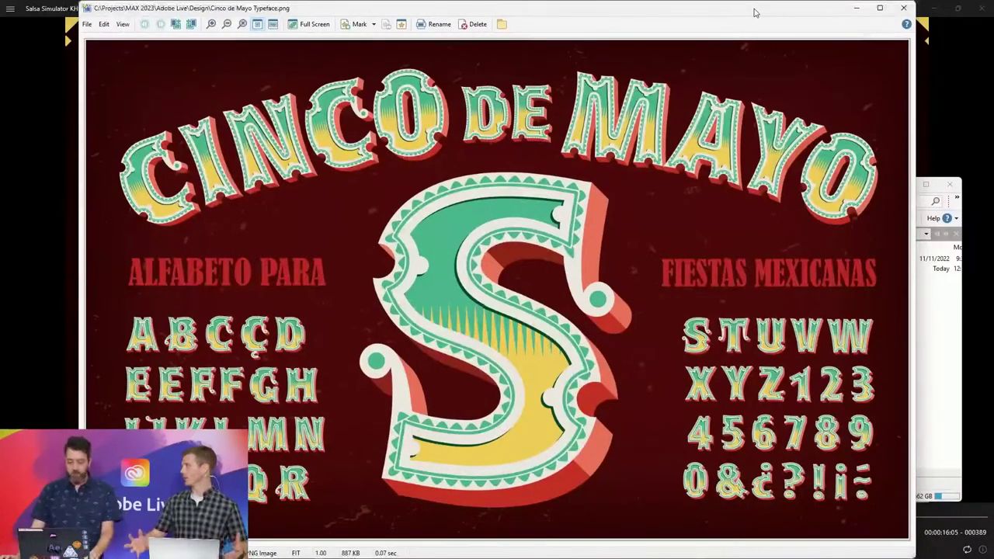
key(alt+Tab)
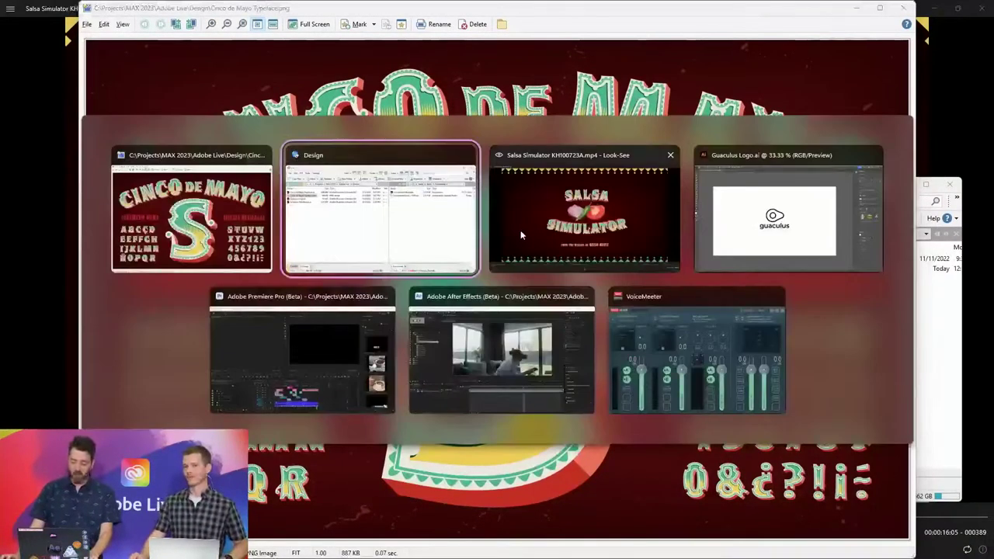
click(524, 227)
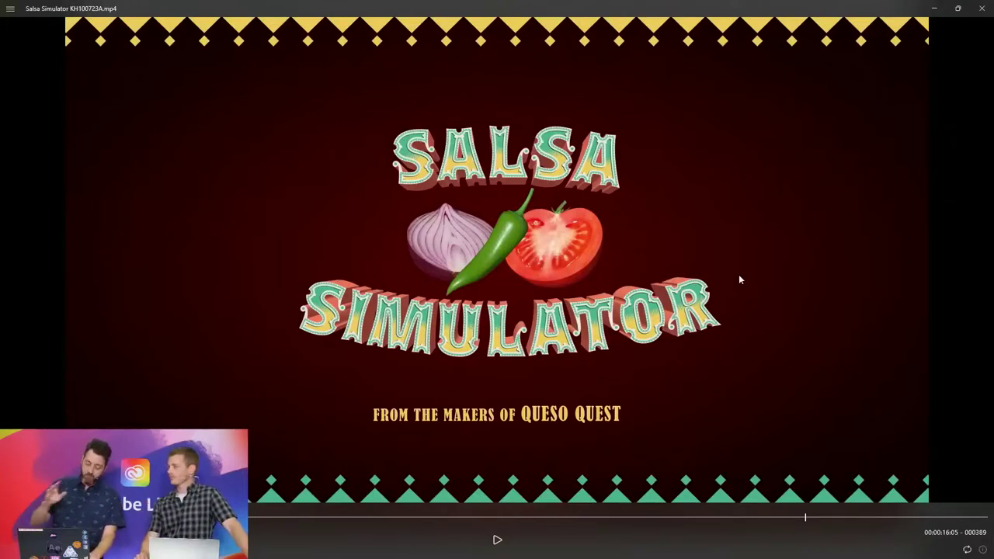
Scrub the title card animation, compare its lettering with the Cinco de Mayo typeface image, and move to the guaculus end logo
mouse_move(804, 520)
mouse_down()
mouse_move(751, 518)
mouse_move(798, 517)
mouse_up()
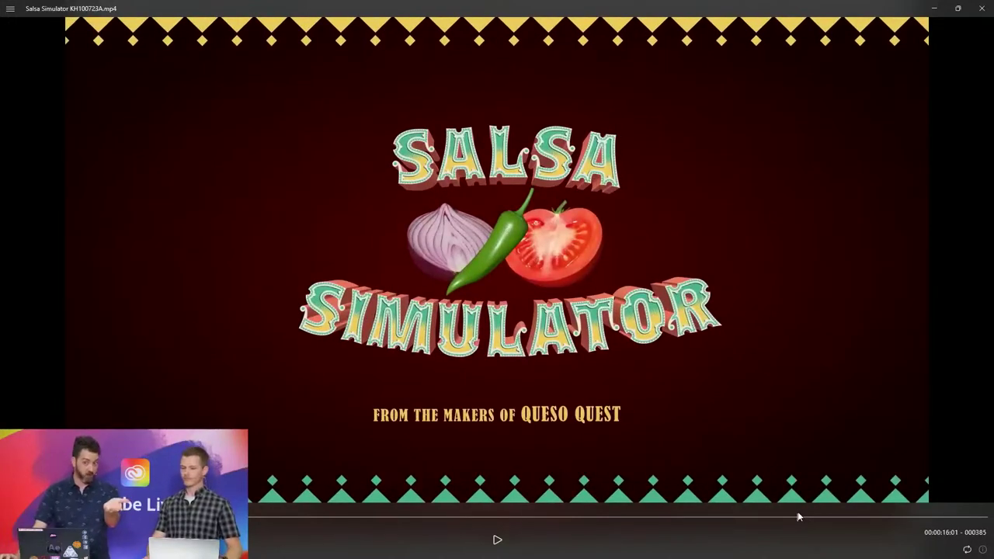
mouse_move(798, 517)
mouse_down()
mouse_move(757, 515)
mouse_move(846, 501)
mouse_move(784, 515)
mouse_move(821, 515)
mouse_move(857, 501)
mouse_move(803, 499)
mouse_move(810, 503)
mouse_up()
drag(830, 501, 776, 502)
key(alt+Tab)
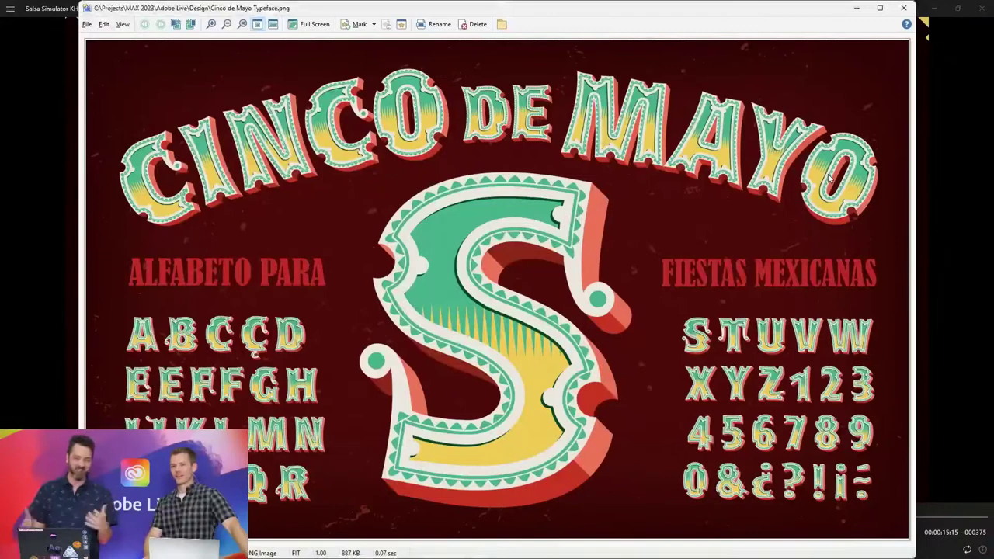
key(alt+Tab)
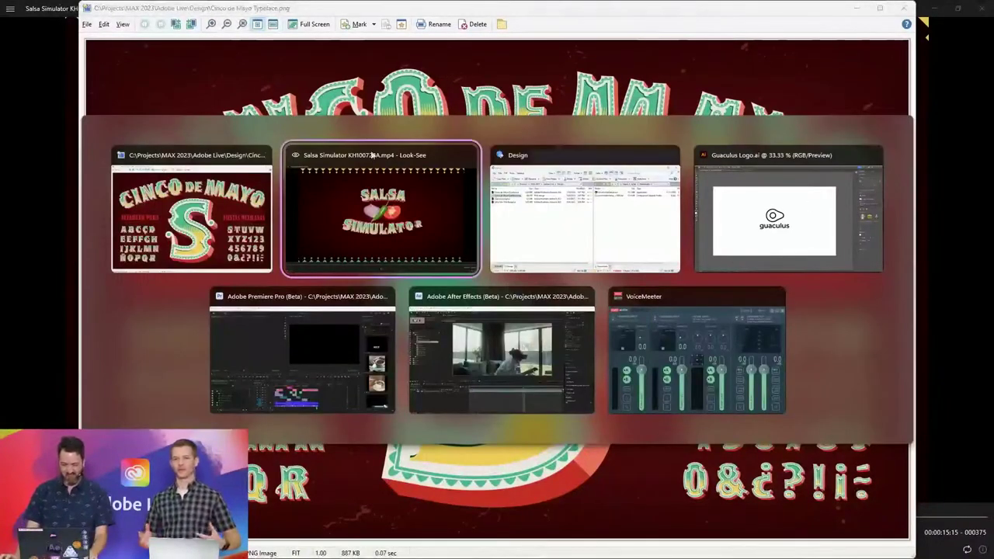
click(323, 212)
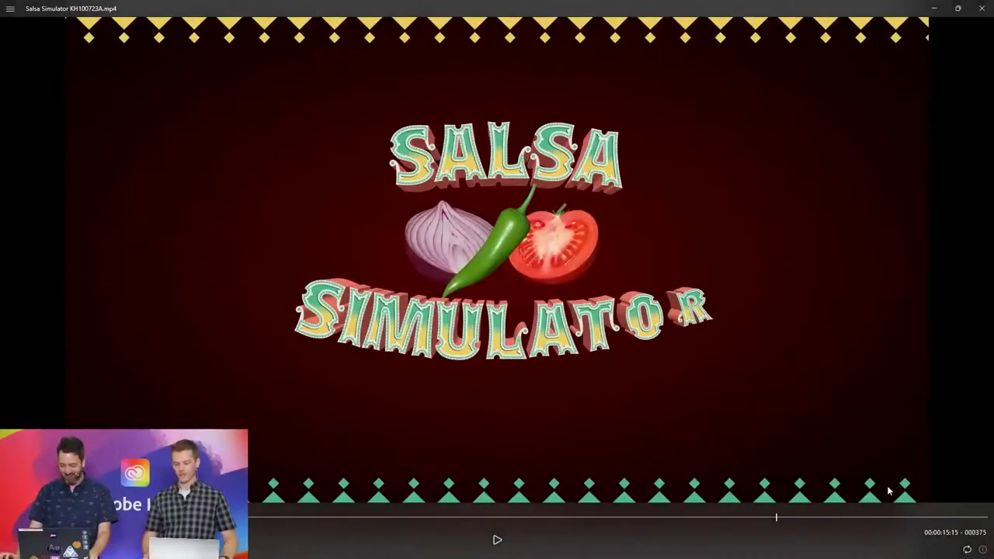
click(879, 518)
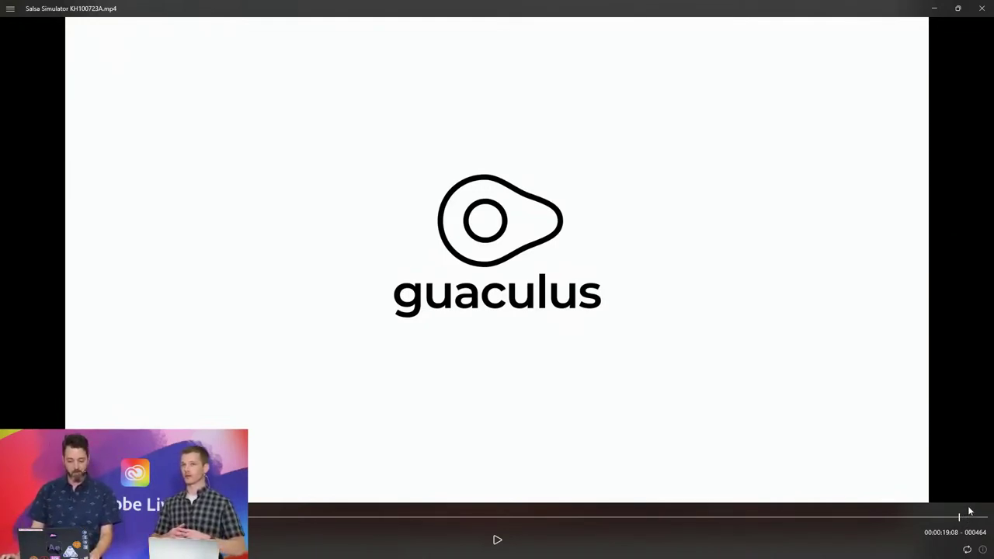
Minimise the trailer video, close the typeface image and clear the file selection in the Design folder
click(939, 9)
click(906, 9)
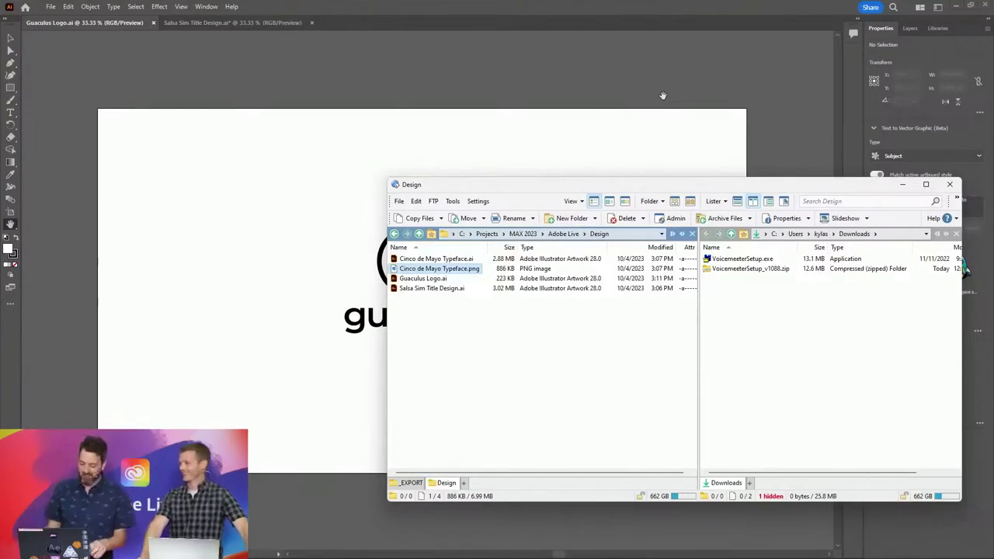
click(543, 387)
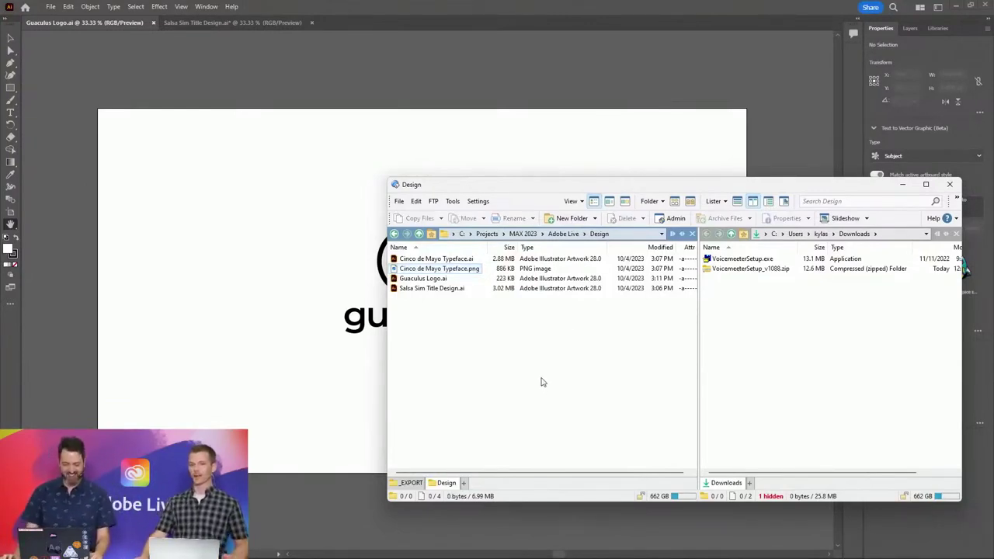
Return to the trailer video, turn off looping and review the transition from the title card to the guaculus logo
key(alt+Tab)
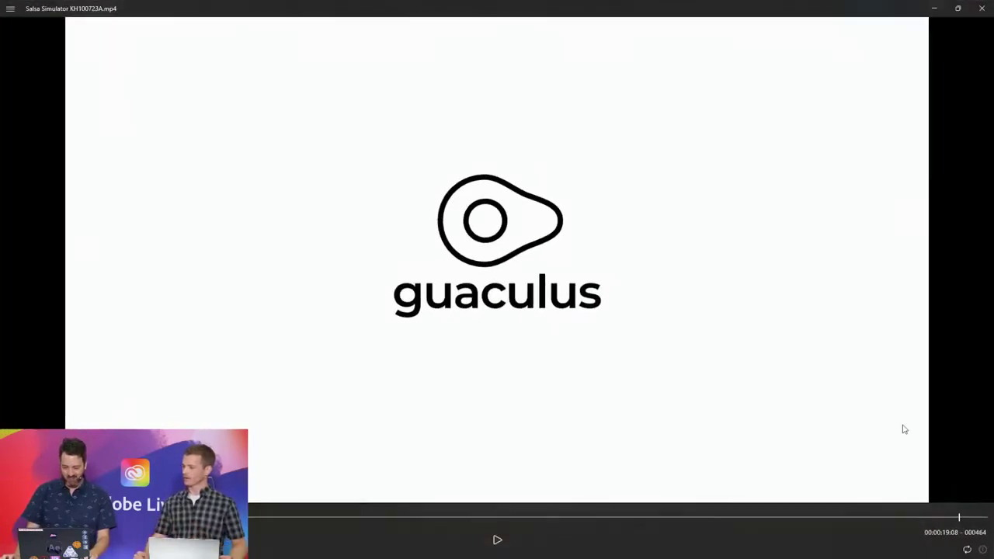
drag(959, 519, 914, 518)
key(space)
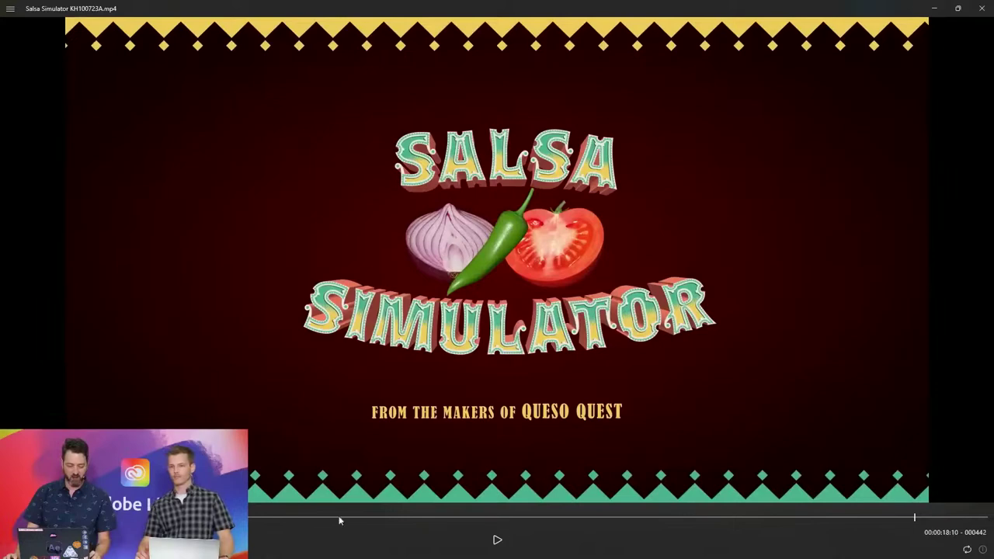
click(498, 540)
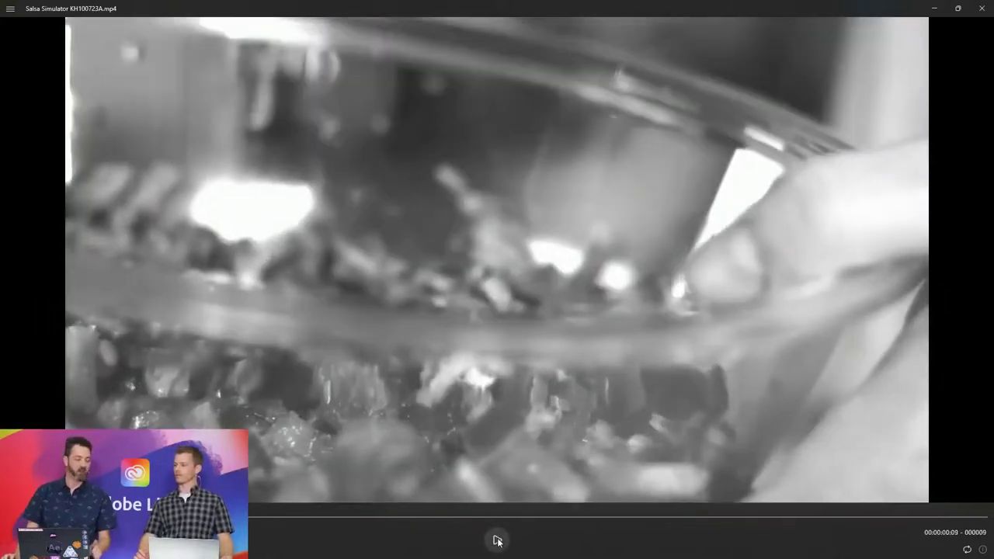
click(497, 540)
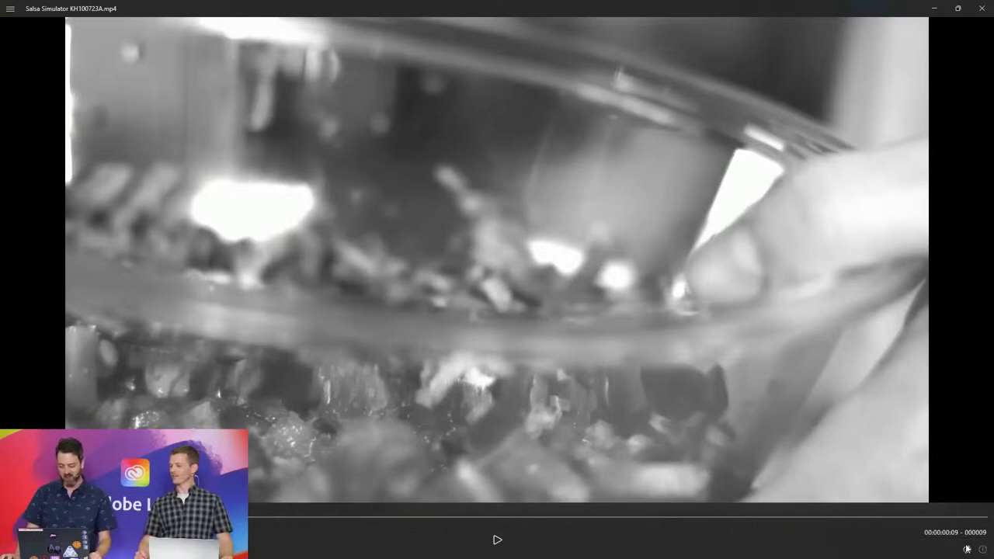
click(937, 517)
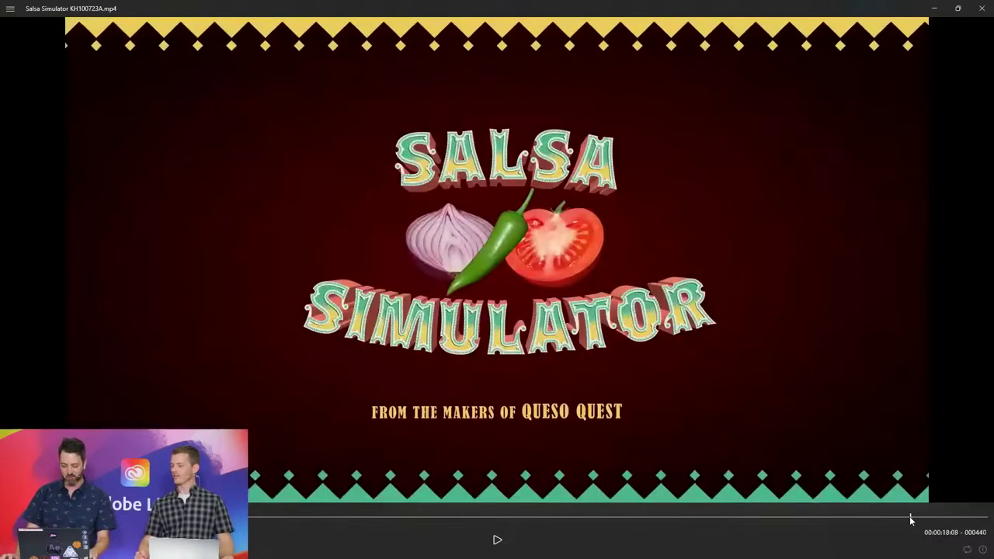
drag(920, 519, 963, 519)
Minimise the video and switch to Guaculus Logo.ai in Illustrator, showing its layers with the Selection tool active
key(alt+Tab)
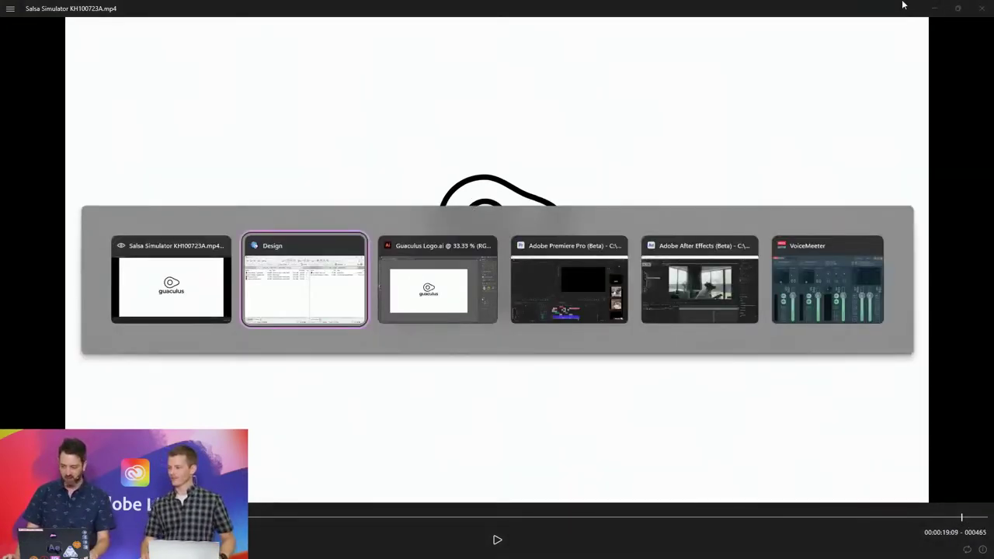
key(Escape)
click(934, 8)
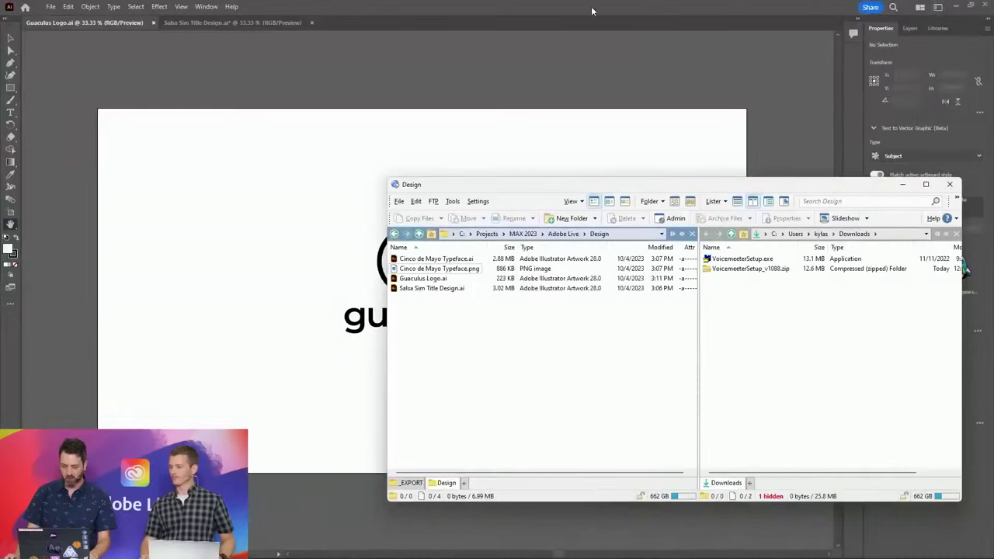
click(590, 10)
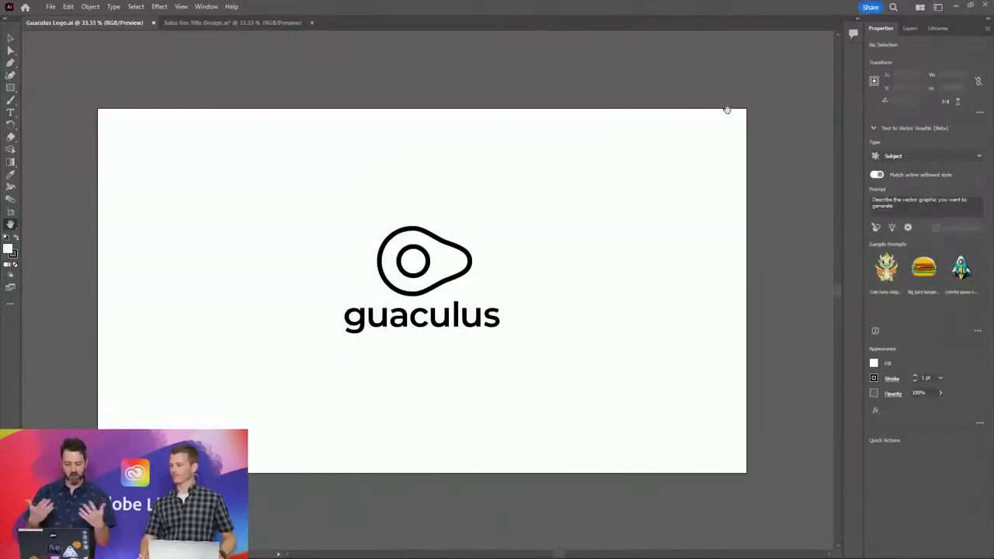
click(909, 29)
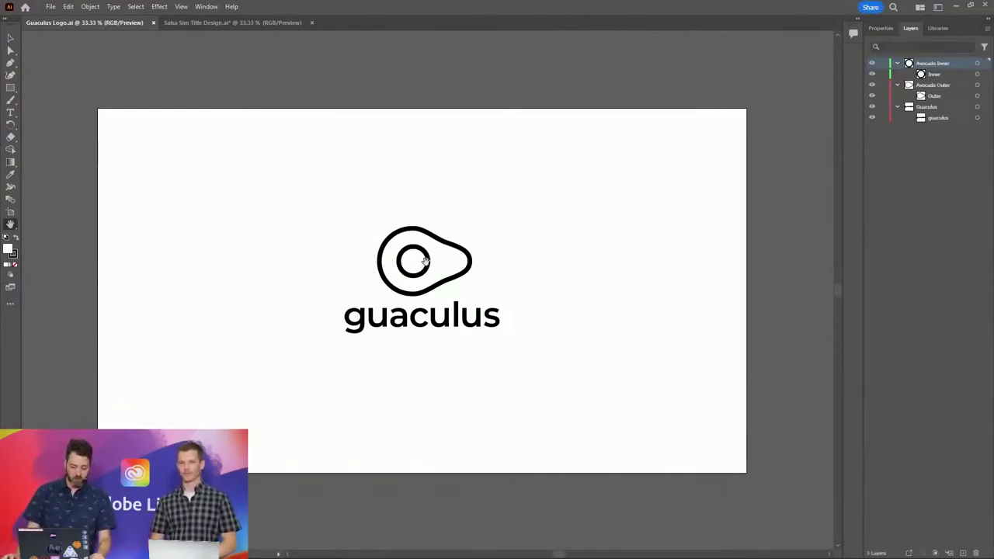
key(v)
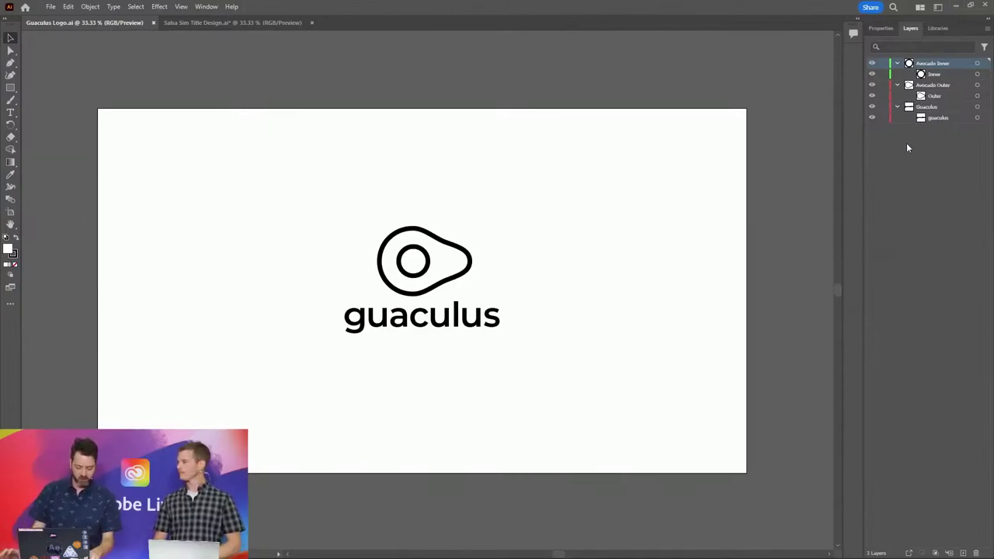
Switch to After Effects briefly, then over to the SalsaSimulator_KH02 project in Premiere Pro
key(alt+Tab)
click(701, 290)
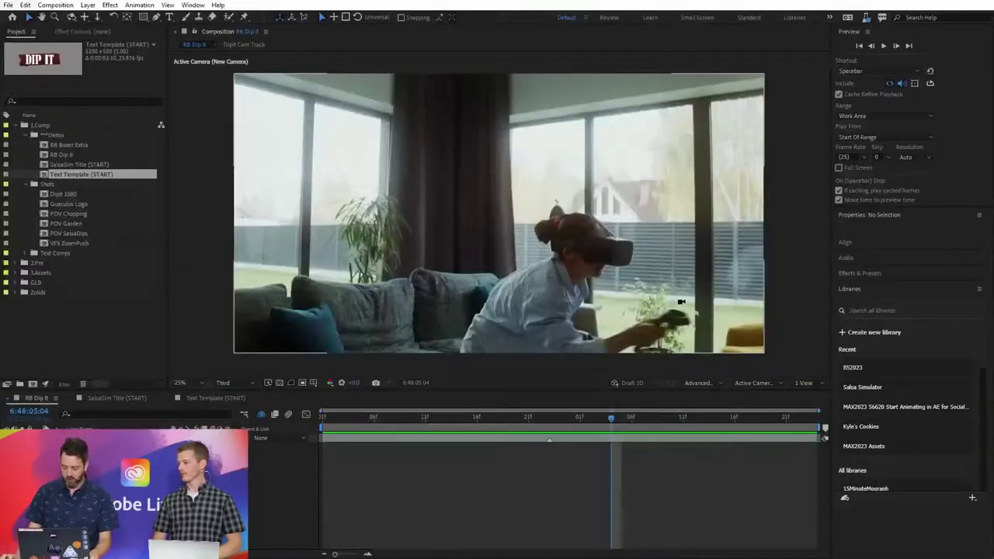
key(alt+Tab)
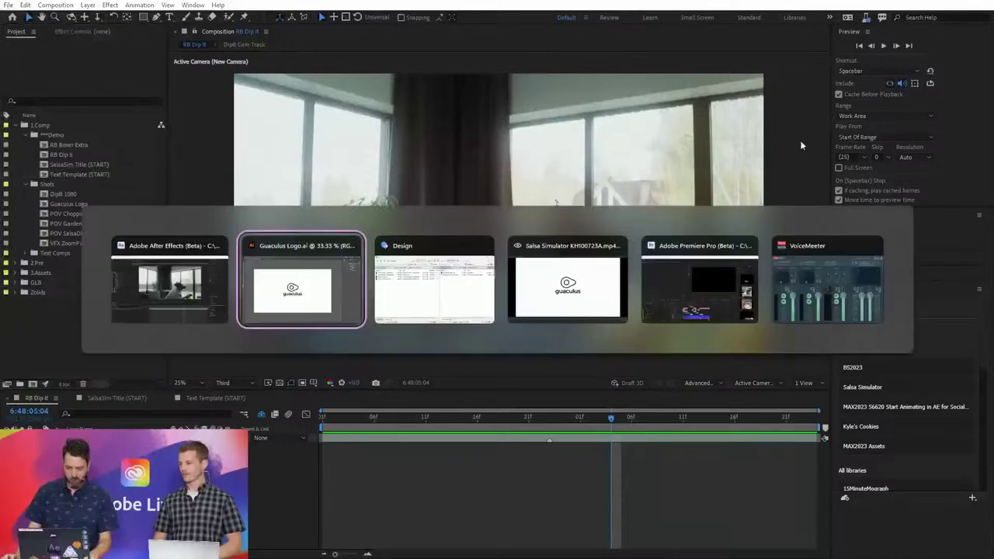
click(667, 291)
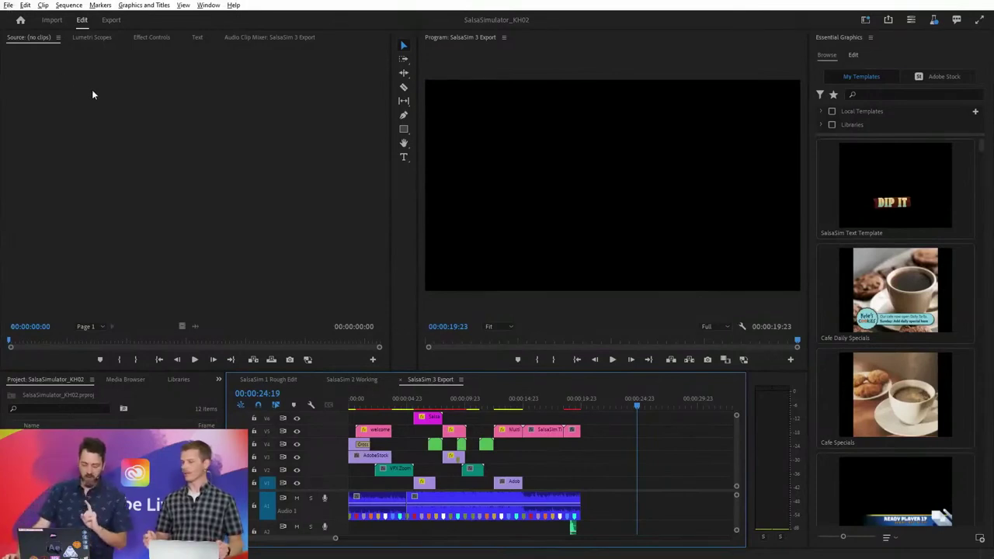
Open the SalsaSim 1 Rough Edit sequence and scrub from the opening clips to the placeholder SALSA SIMULATOR title
click(289, 380)
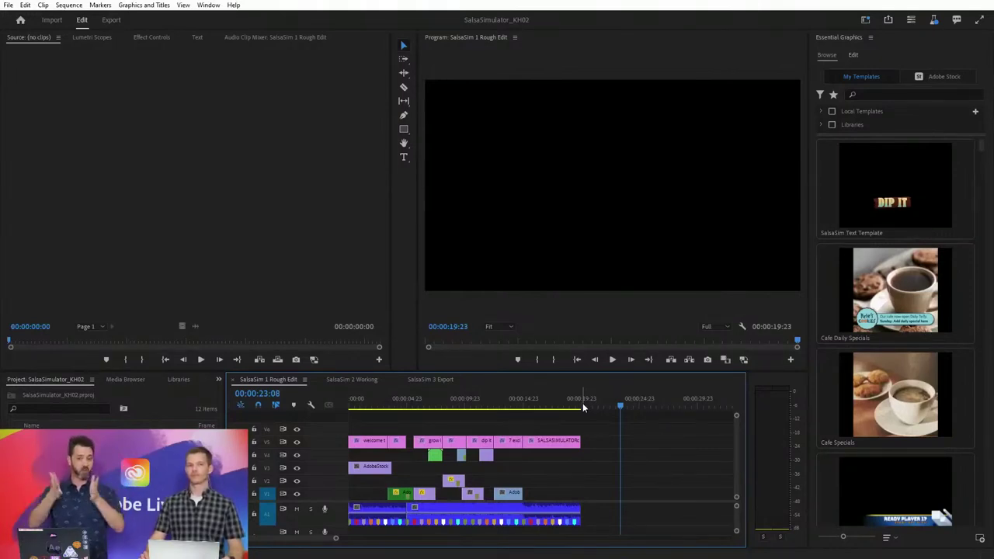
drag(379, 404, 478, 402)
click(494, 404)
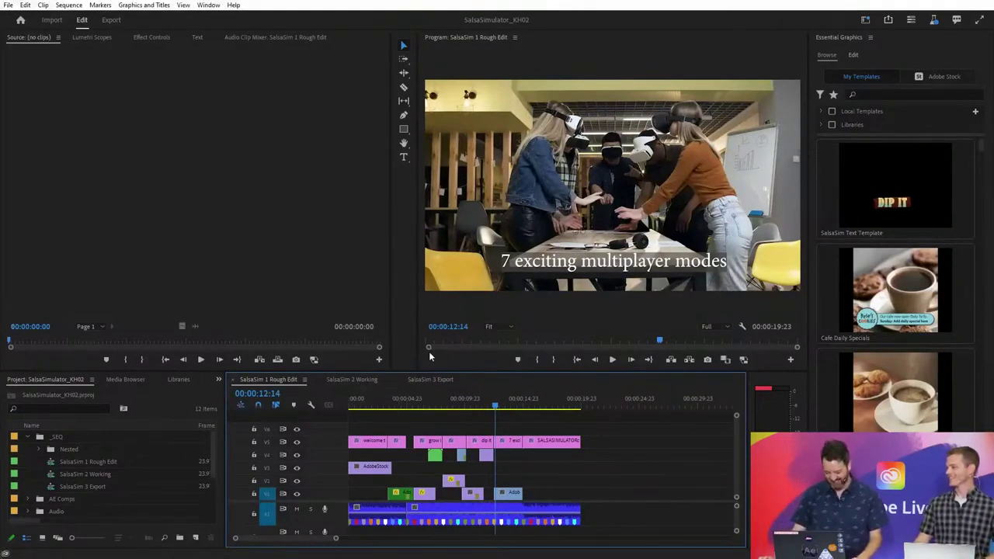
drag(503, 407, 547, 409)
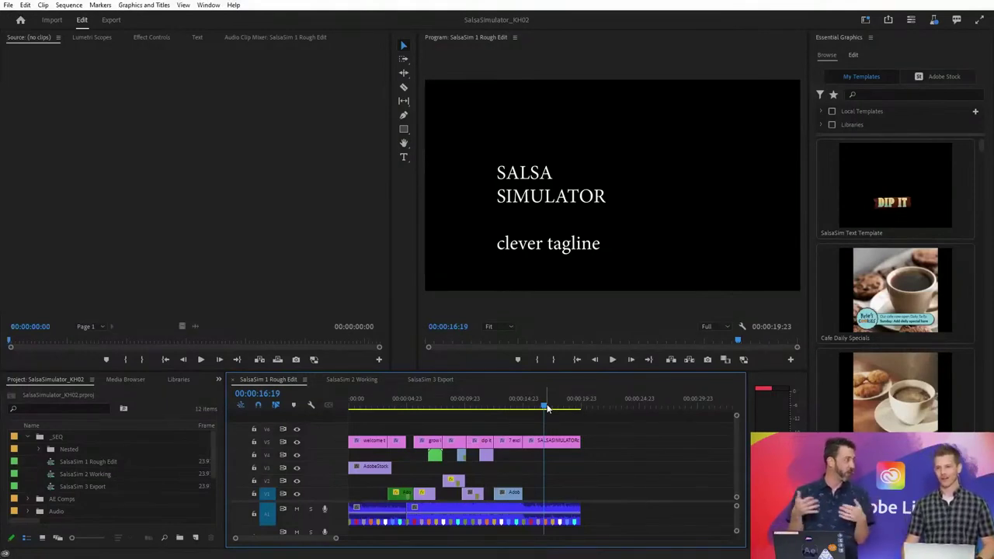
Examine the SalsaSim 2 Working sequence in an enlarged timeline, restore the layout and return to the SalsaSim 3 Export sequence
click(358, 378)
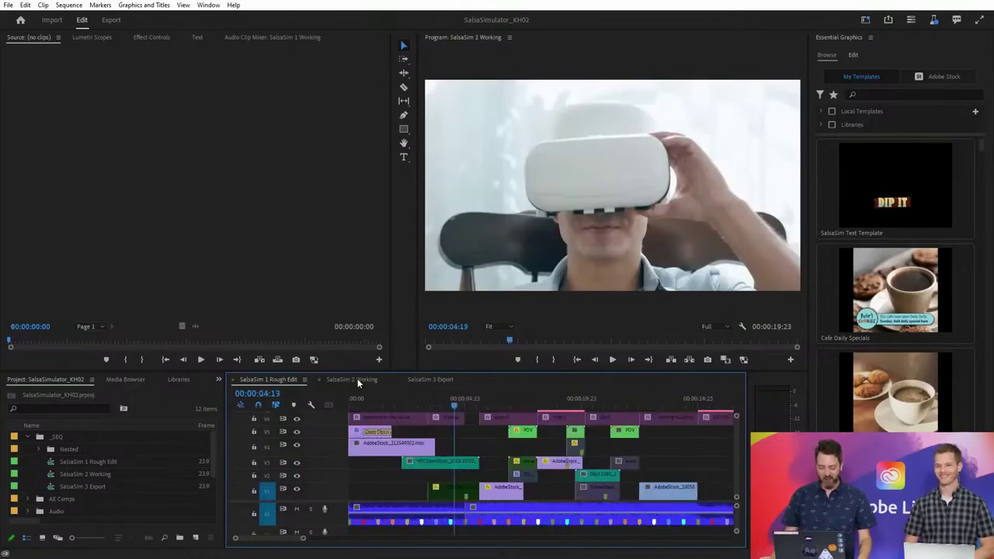
key(grave)
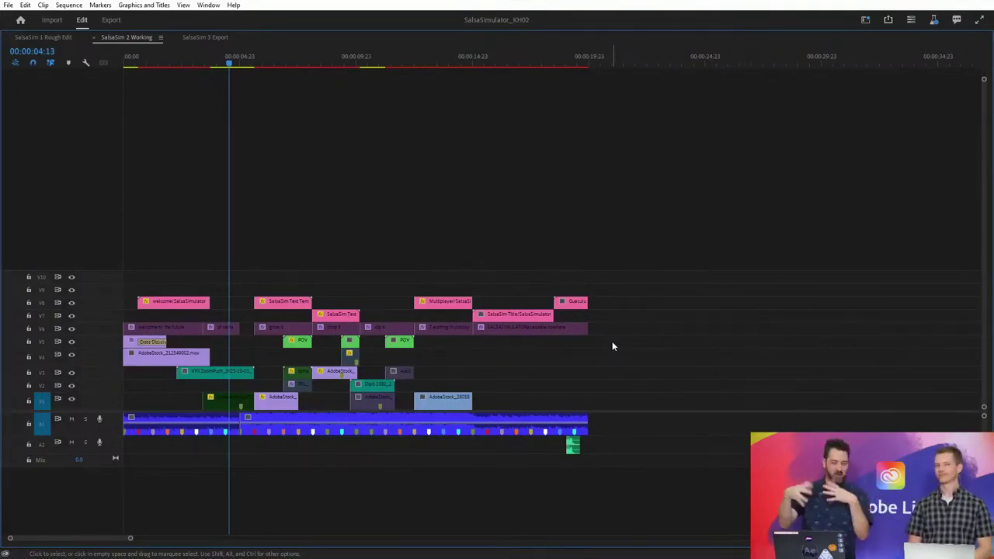
key(grave)
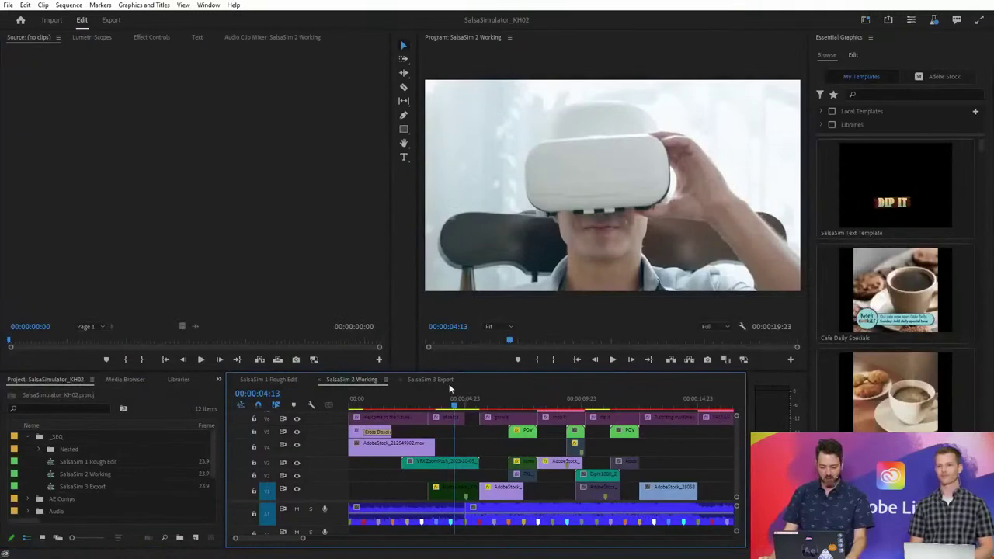
click(448, 381)
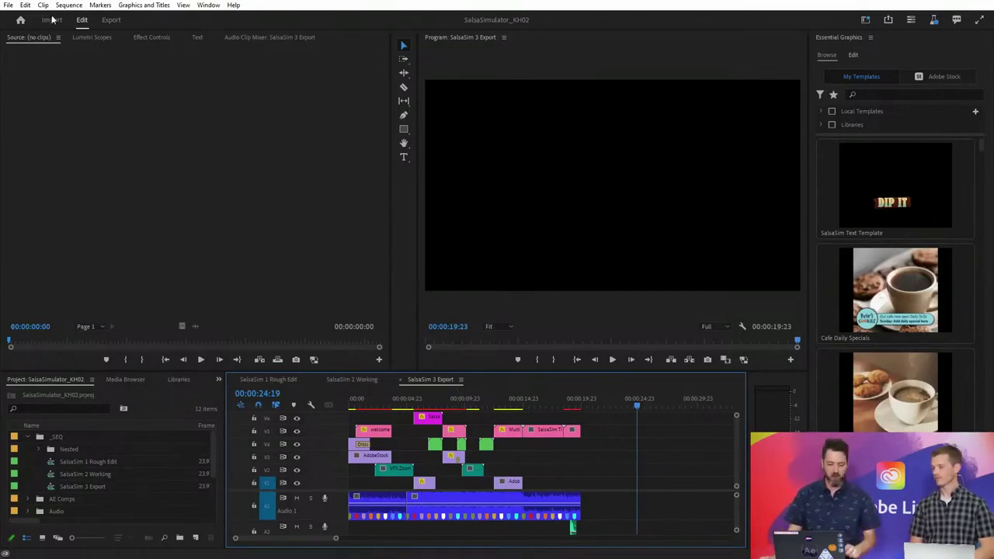
Exit Premiere Pro and collapse the Shots and ***Demo folders in the After Effects project
click(7, 4)
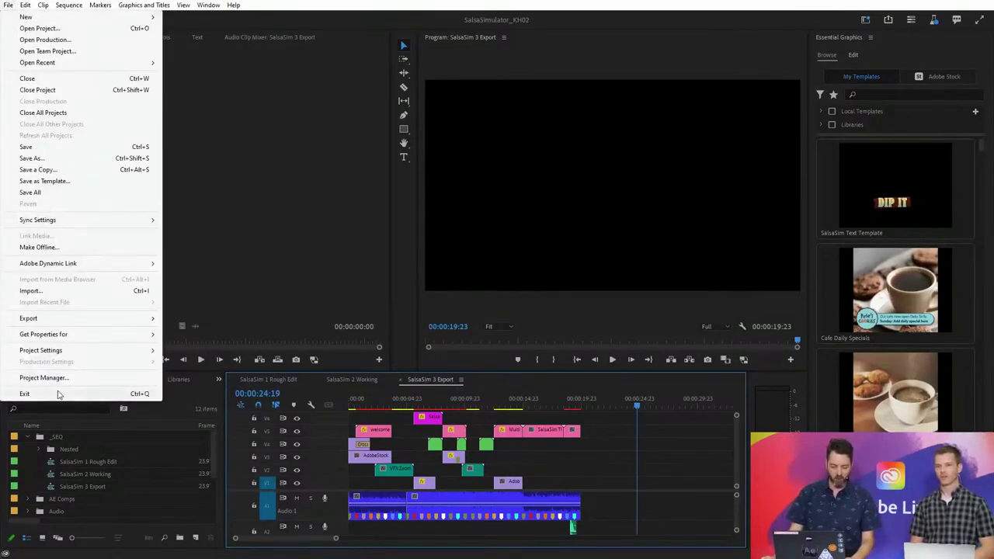
click(78, 367)
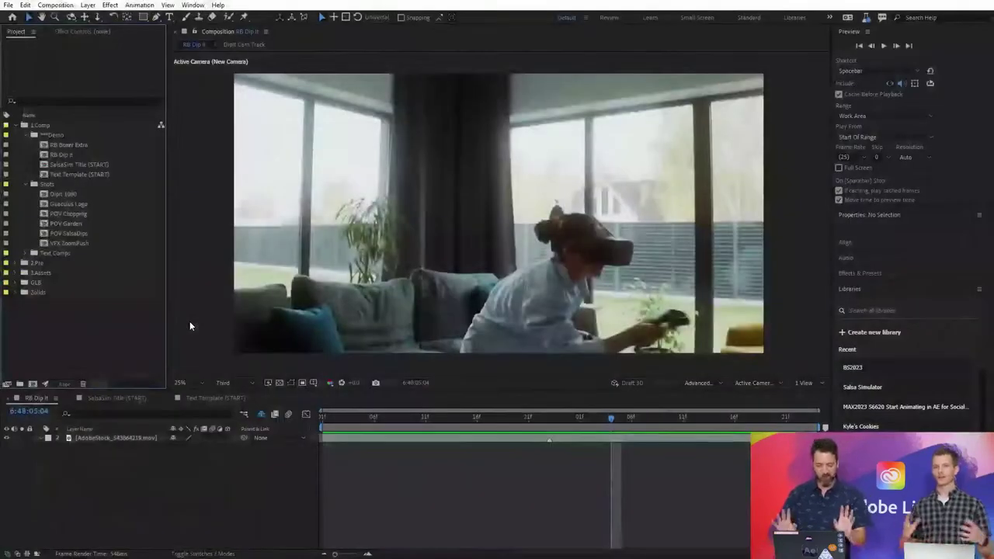
click(25, 184)
click(25, 134)
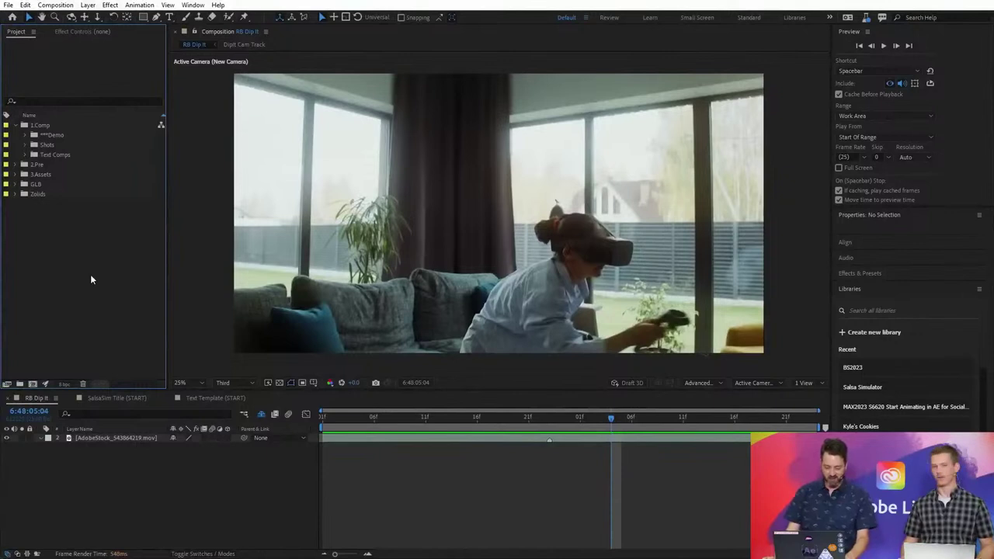
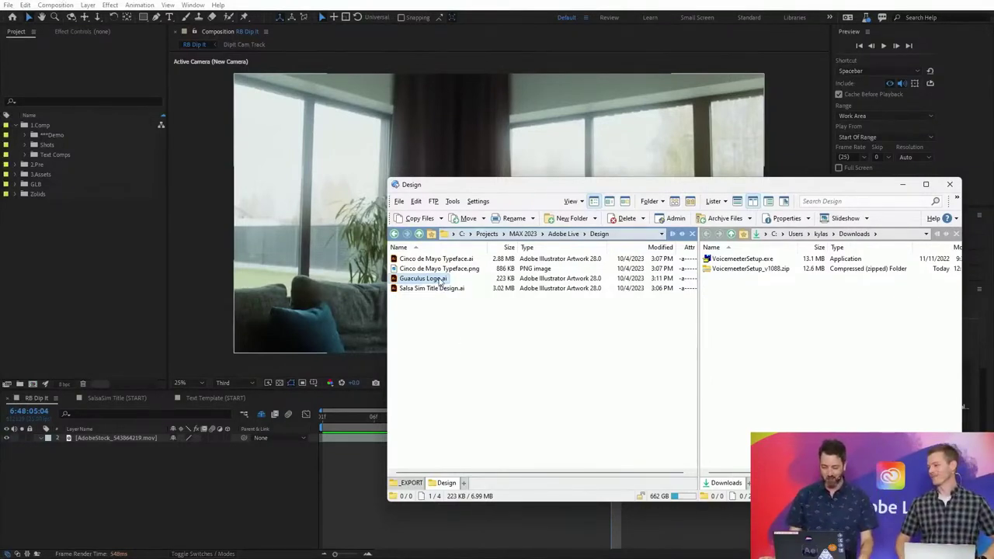
Import Guaculus Logo.ai from the Design folder as a Composition with footage dimensions set to Layer Size
drag(439, 280, 93, 280)
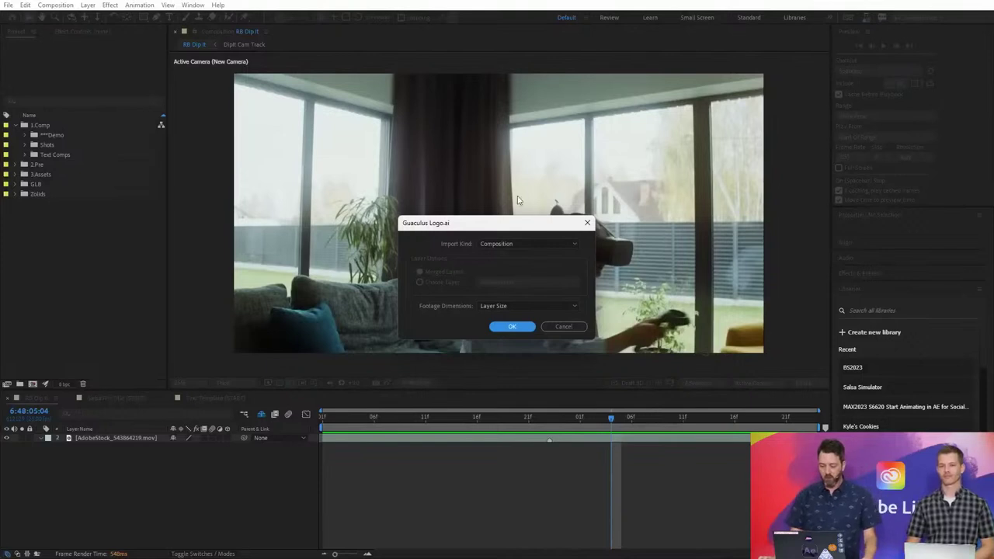
drag(527, 228, 461, 142)
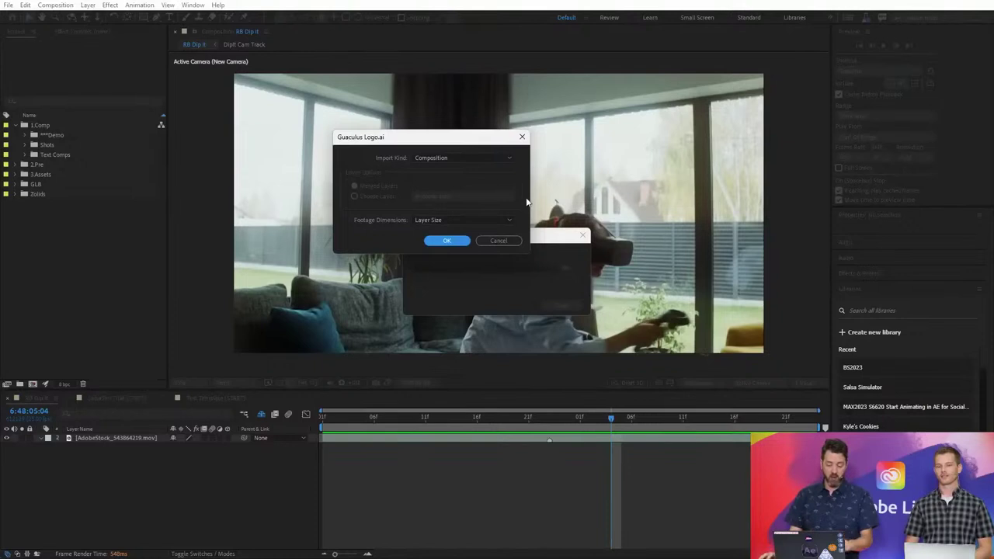
click(508, 159)
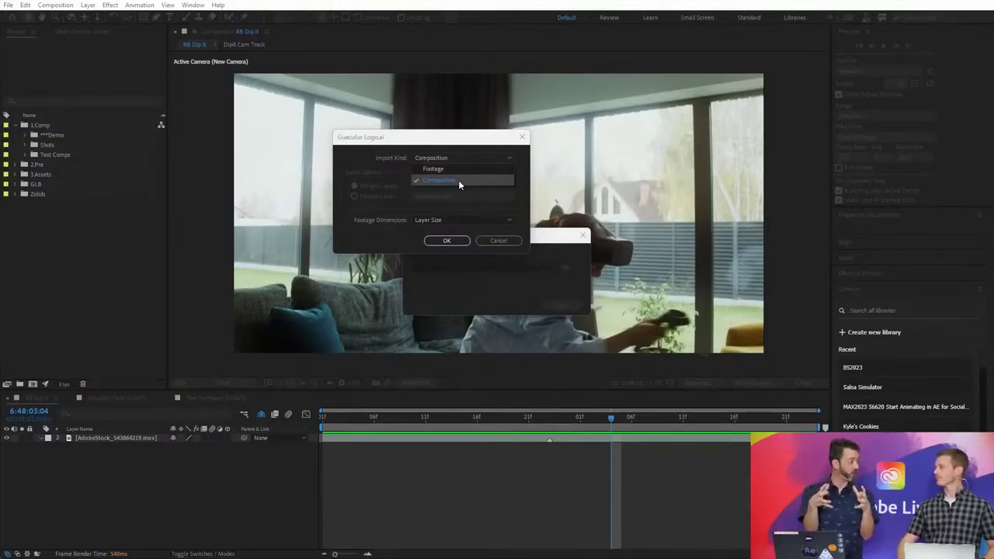
click(514, 217)
click(511, 221)
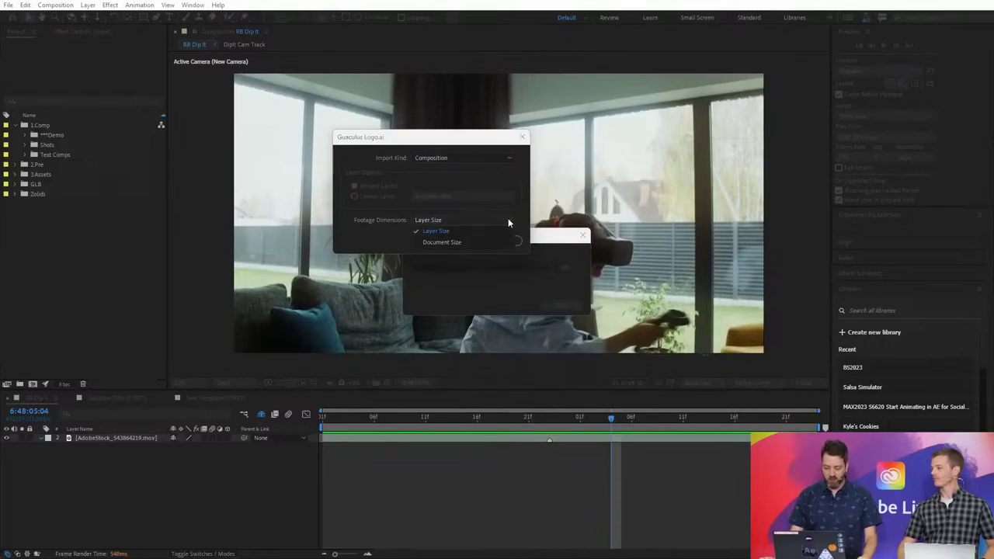
click(469, 230)
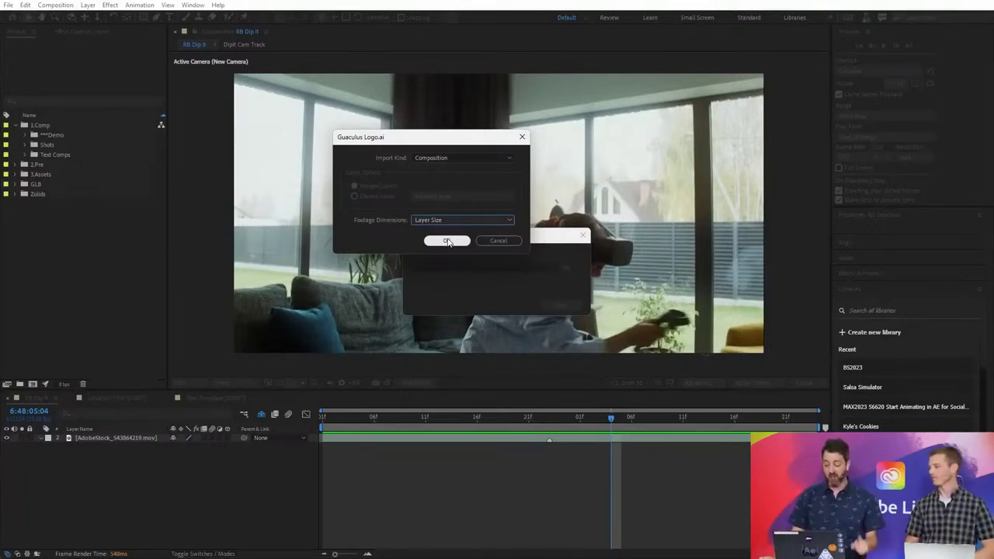
click(449, 242)
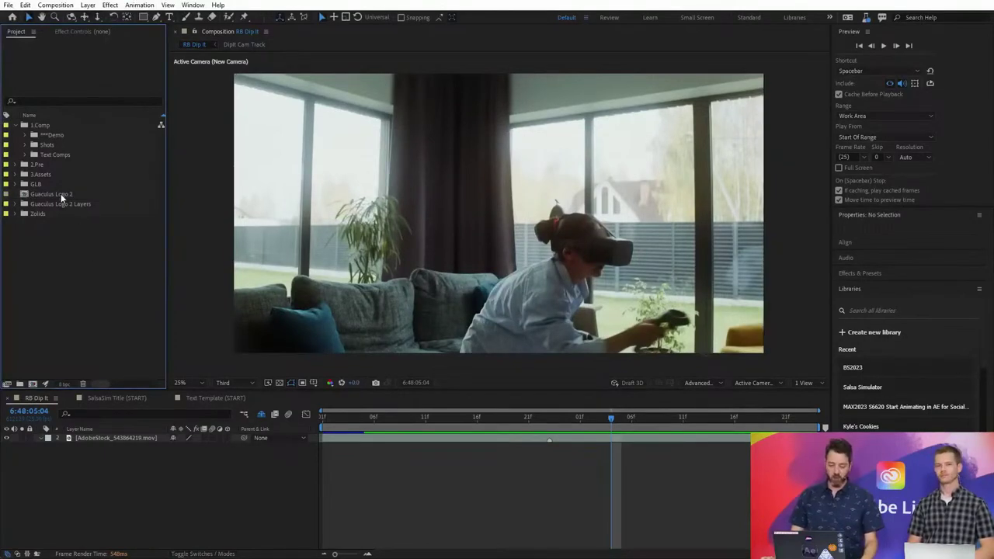
Open the imported Guaculus Logo 2 composition and compare it with Guaculus Logo.ai in Illustrator with the transparency grid shown
double_click(62, 194)
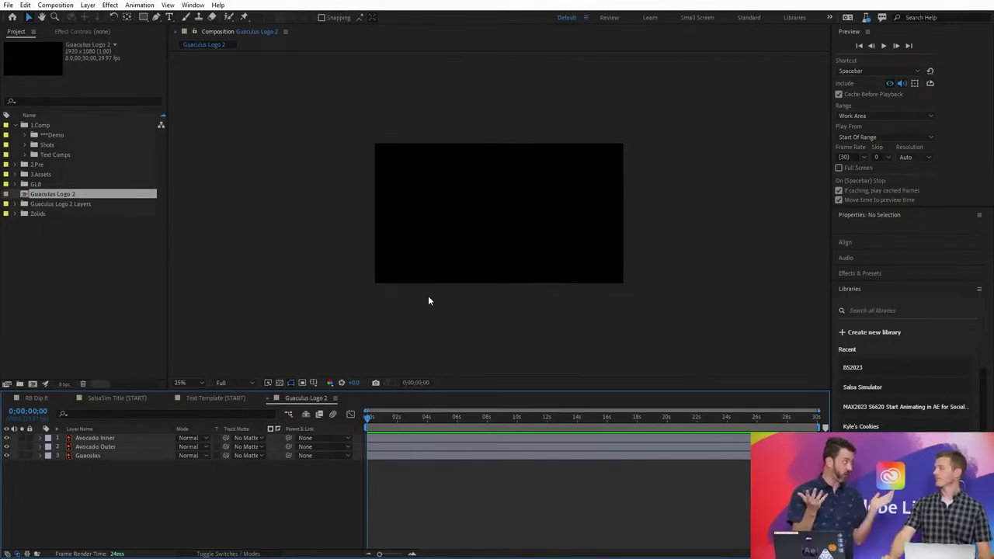
key(alt+Tab)
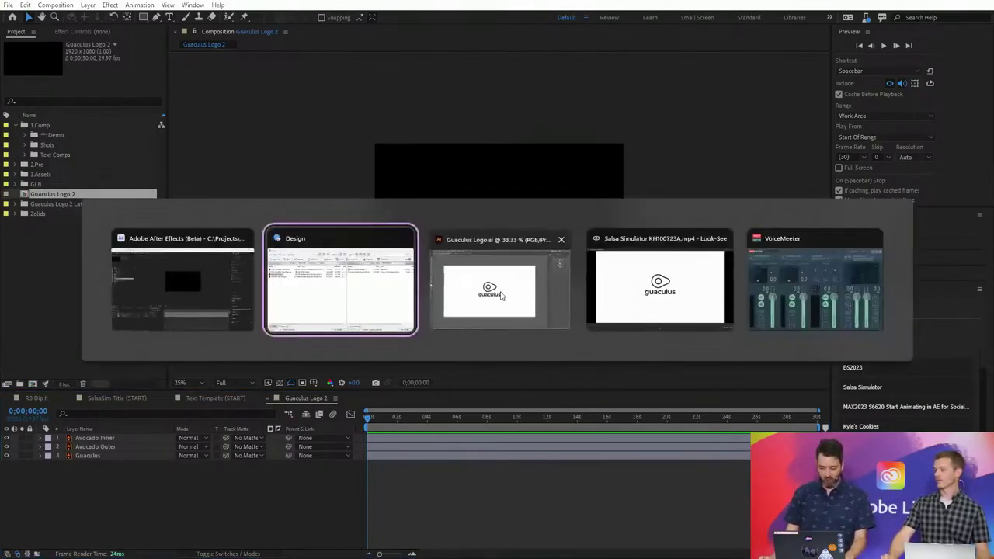
key(ctrl+shift+d)
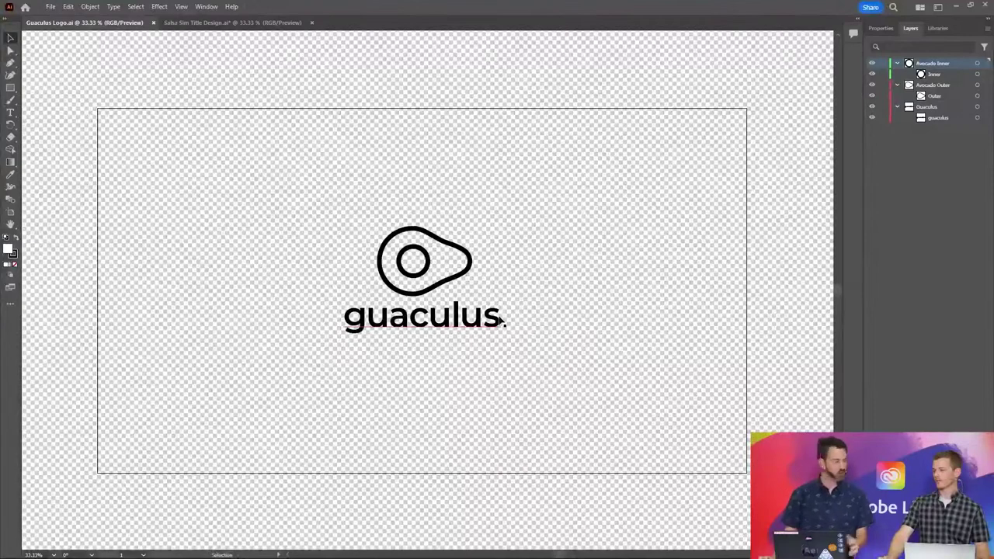
key(alt+Tab)
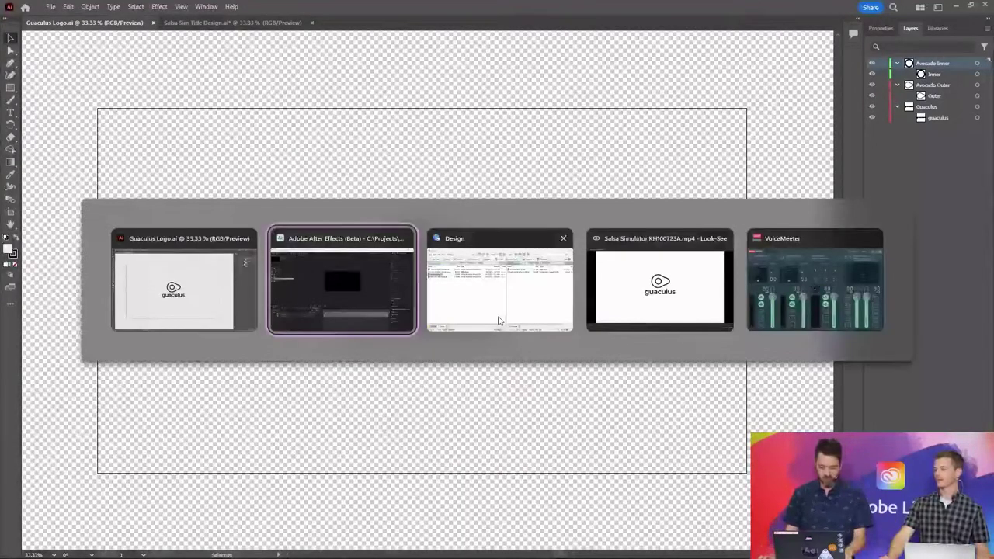
Check the logo composition's transparent background with the transparency grid at 50% magnification, leaving the grid off
click(278, 383)
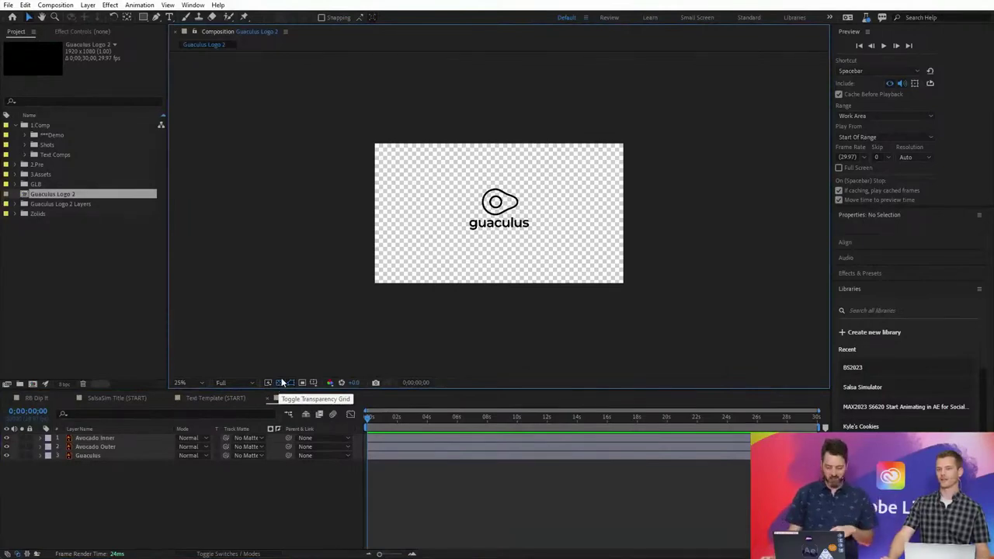
key(period)
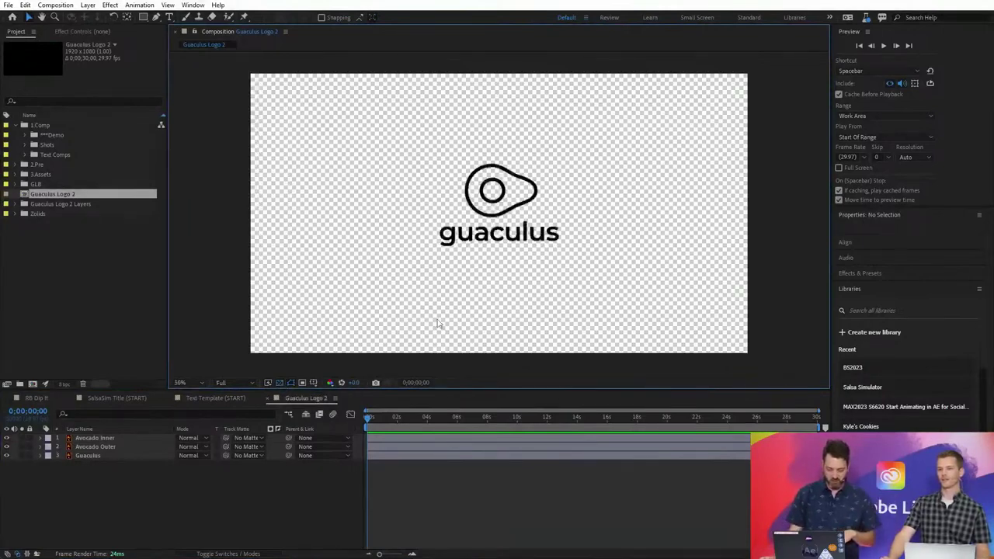
click(279, 384)
click(279, 383)
click(279, 383)
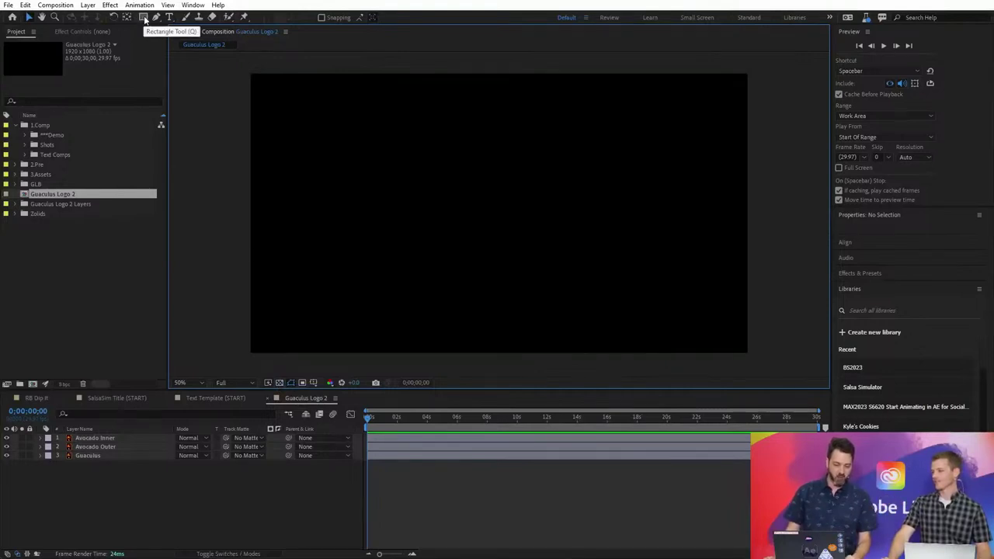
Add a full-frame white rectangle shape layer to the composition and rename it White BG
double_click(145, 19)
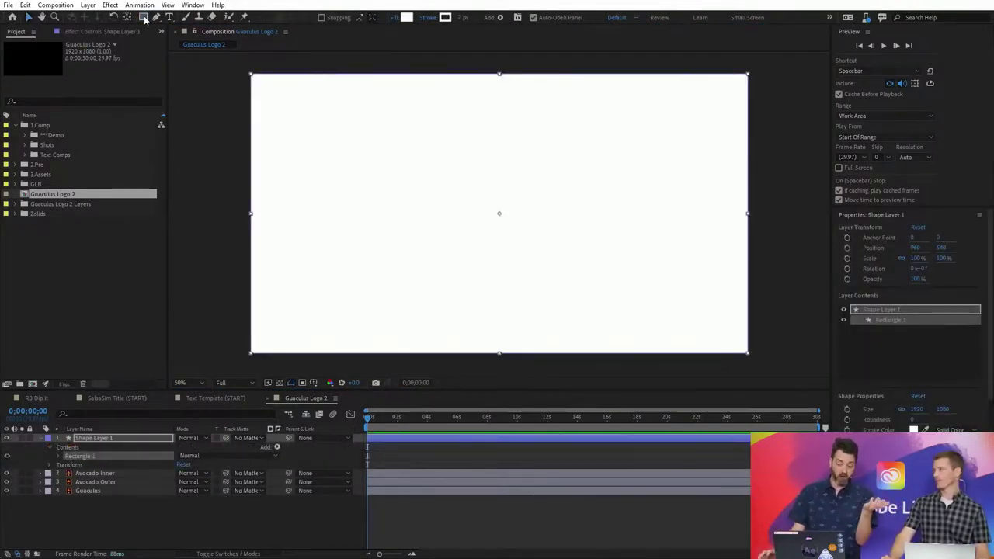
click(101, 439)
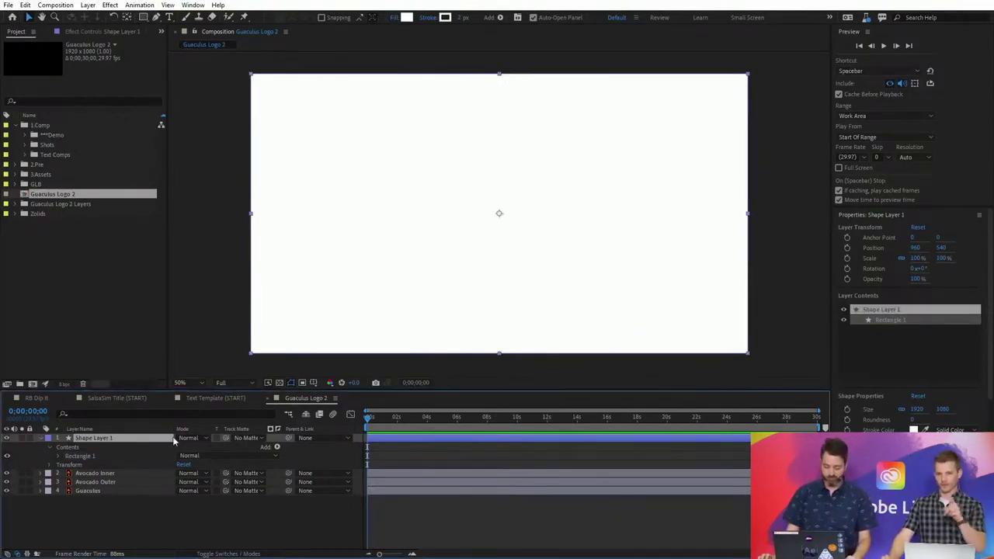
key(Return)
text(White BG)
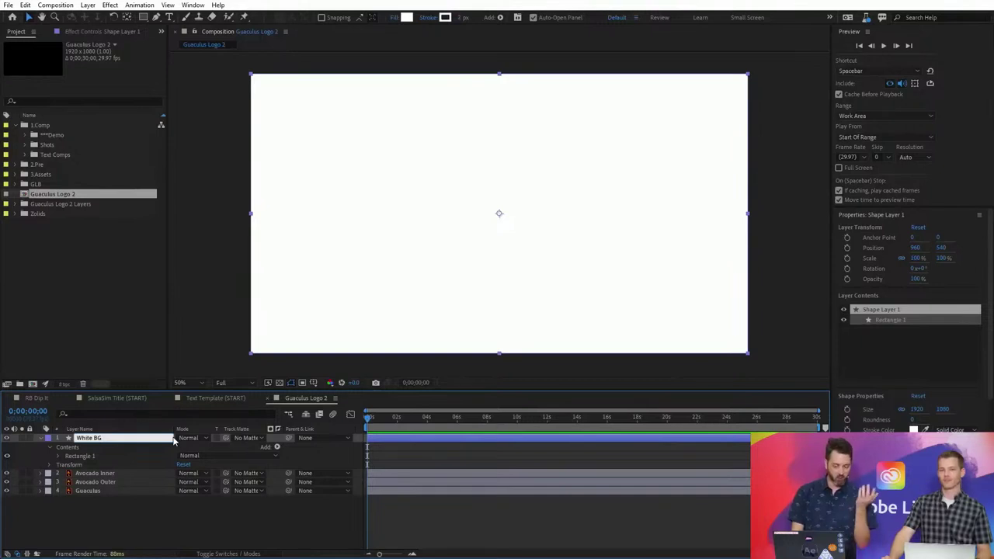
key(Return)
Move the White BG layer beneath the Guaculus layer, then lock it and collapse its properties
key(ctrl+Down)
key(ctrl+Down)
key(ctrl+Down)
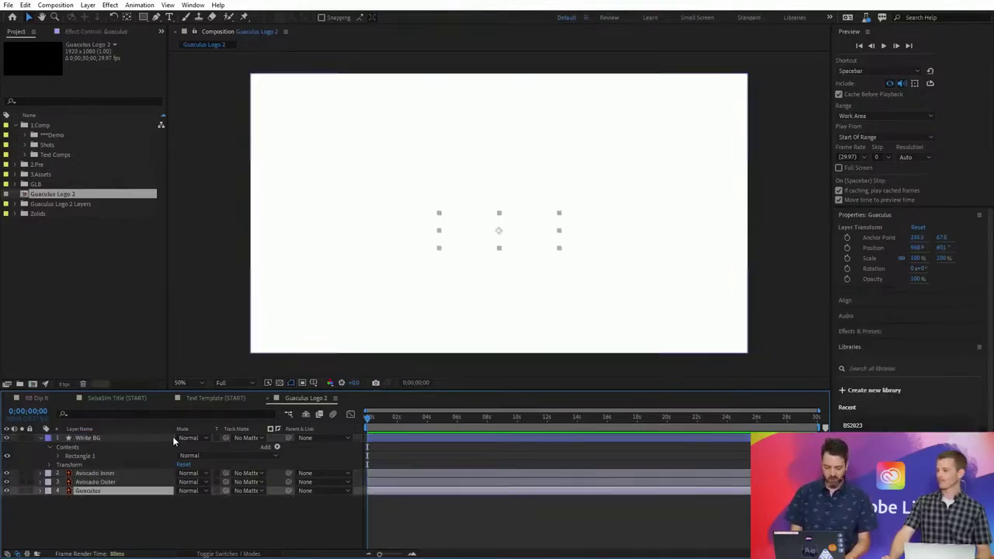
drag(104, 438, 103, 507)
click(40, 477)
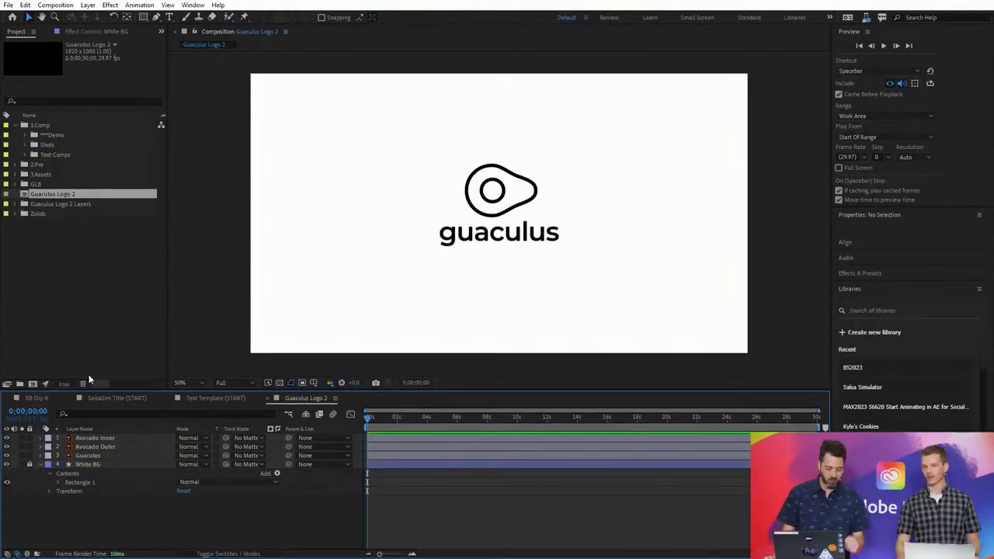
click(41, 465)
Select the Guaculus layer and examine the wordmark and avocado outlines up close, ending at 100% magnification
click(90, 456)
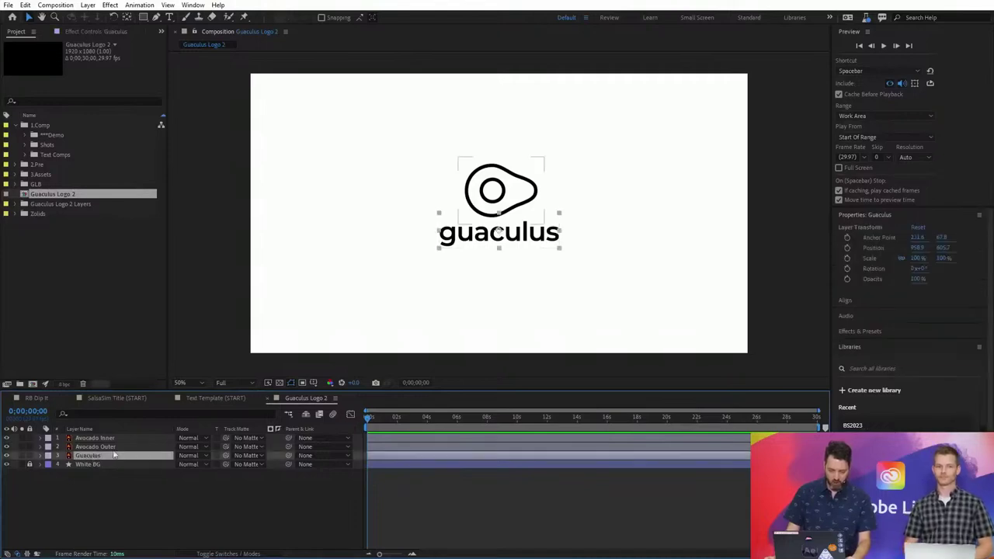
key(period)
key(period)
key(period)
key(period)
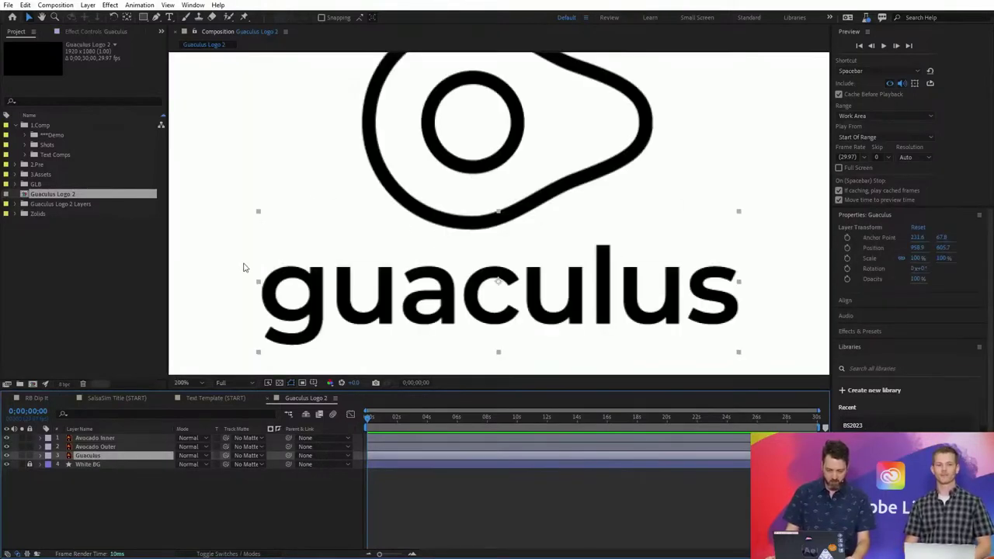
key(comma)
key(comma)
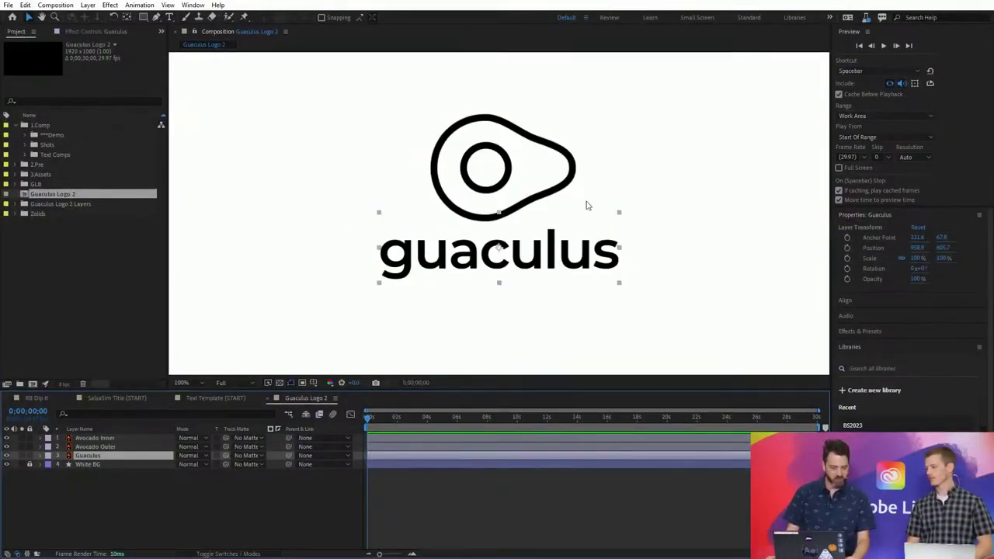
Select the Avocado Inner and Avocado Outer layers in turn to examine the extent of each avocado outline
click(111, 448)
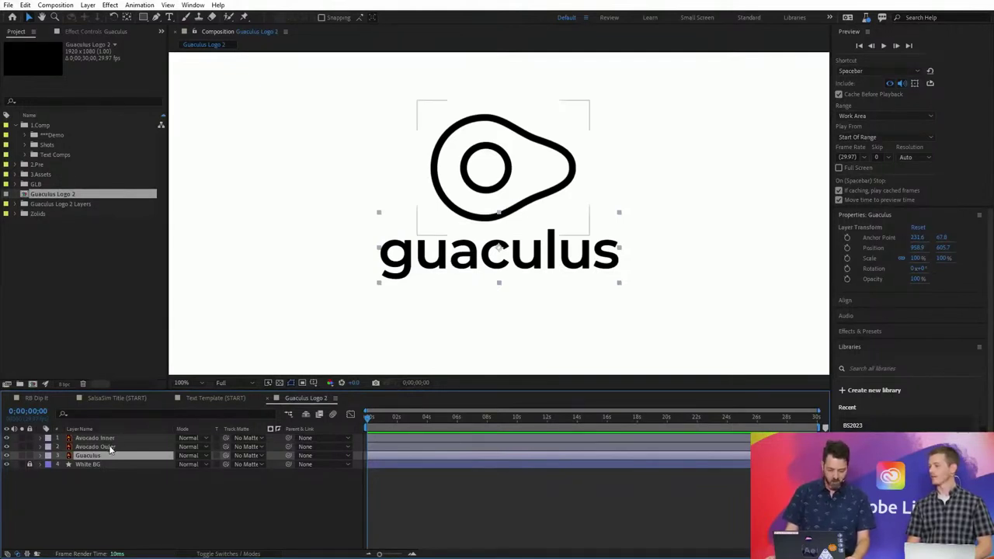
click(109, 439)
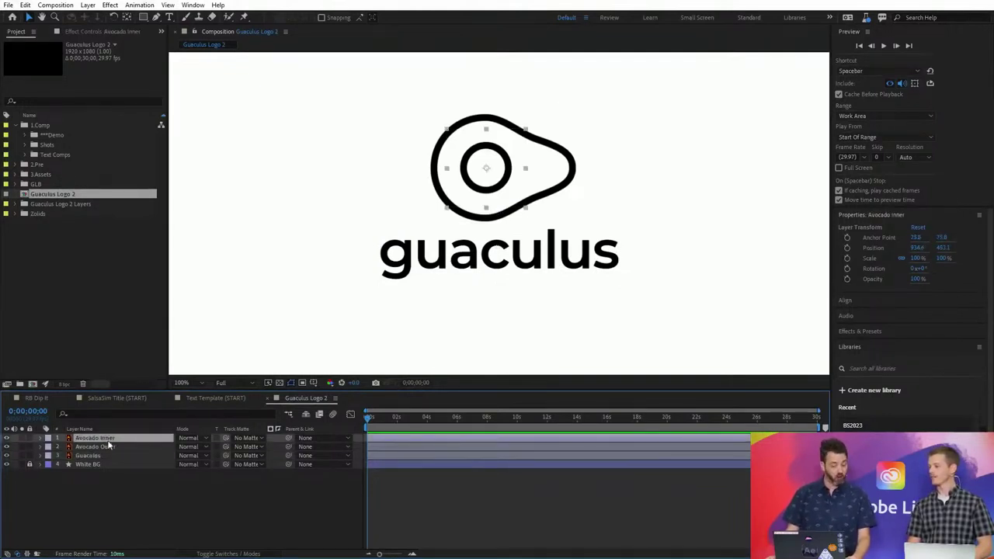
click(111, 447)
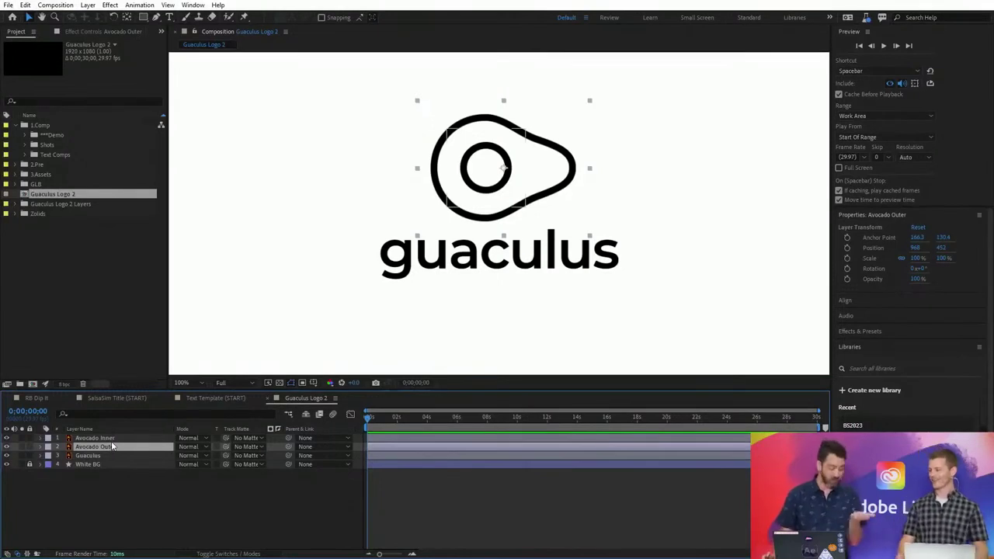
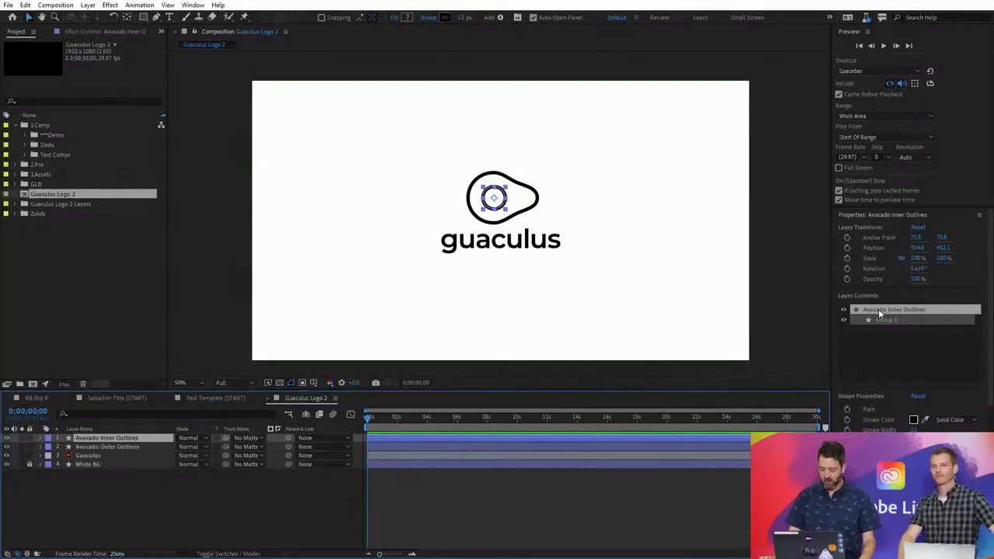
Enlarge the layer properties area and examine all timeline properties of Avocado Inner Outlines, leaving the layer collapsed
drag(933, 206, 933, 56)
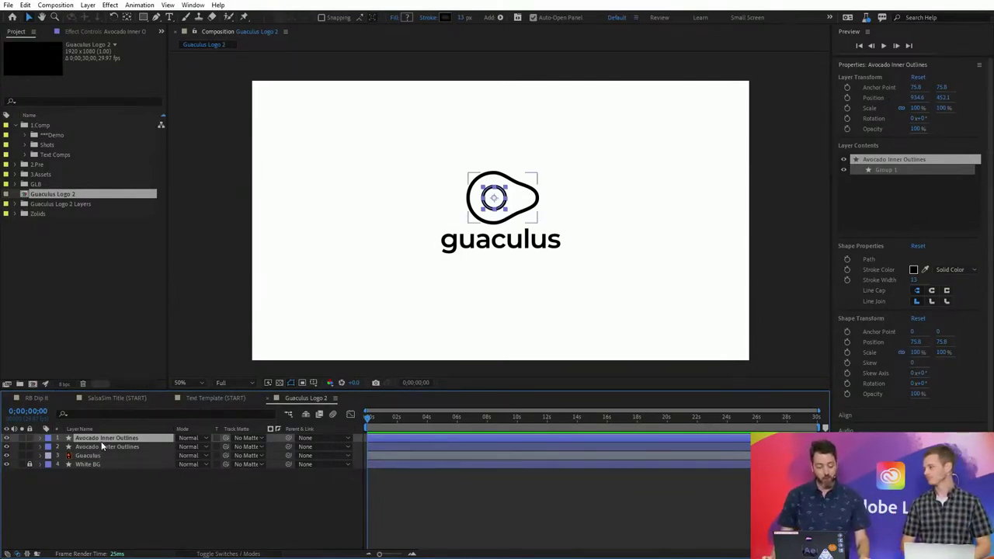
click(41, 438)
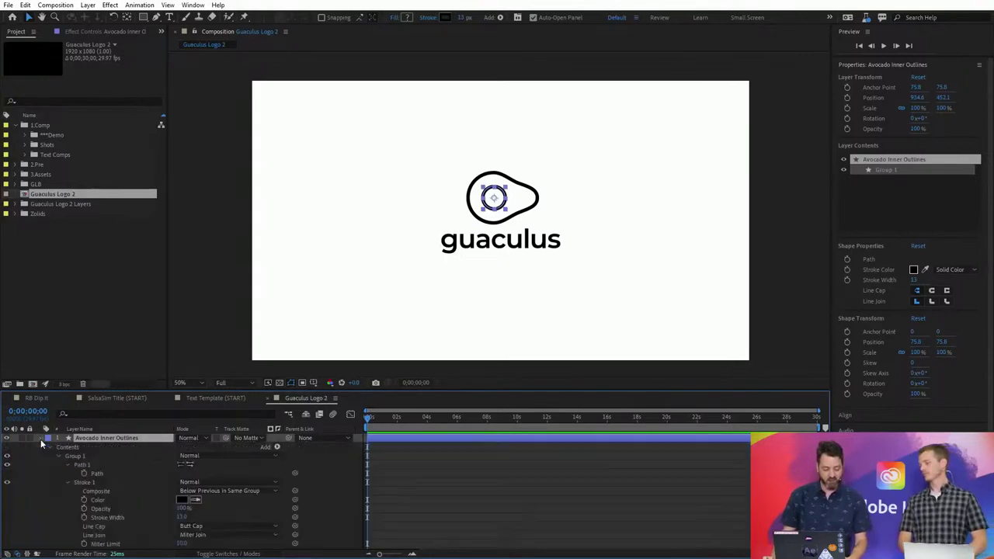
scroll(114, 474, down, 3)
key(grave)
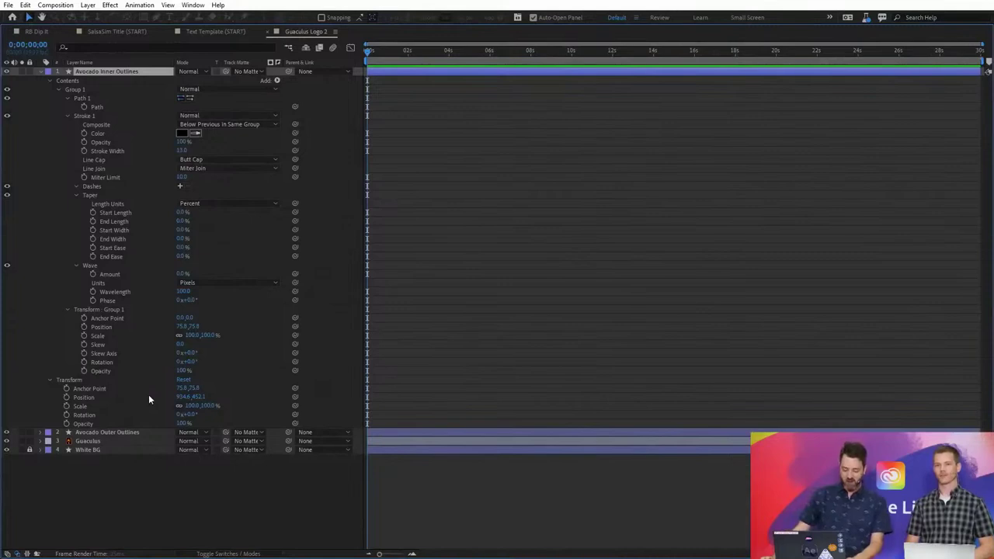
key(grave)
click(41, 439)
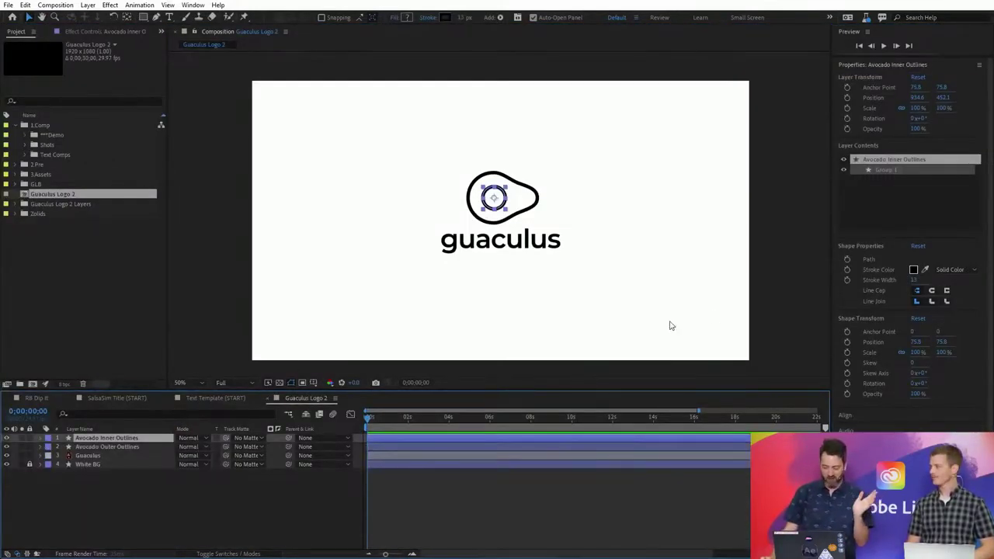
click(913, 270)
drag(428, 294, 508, 213)
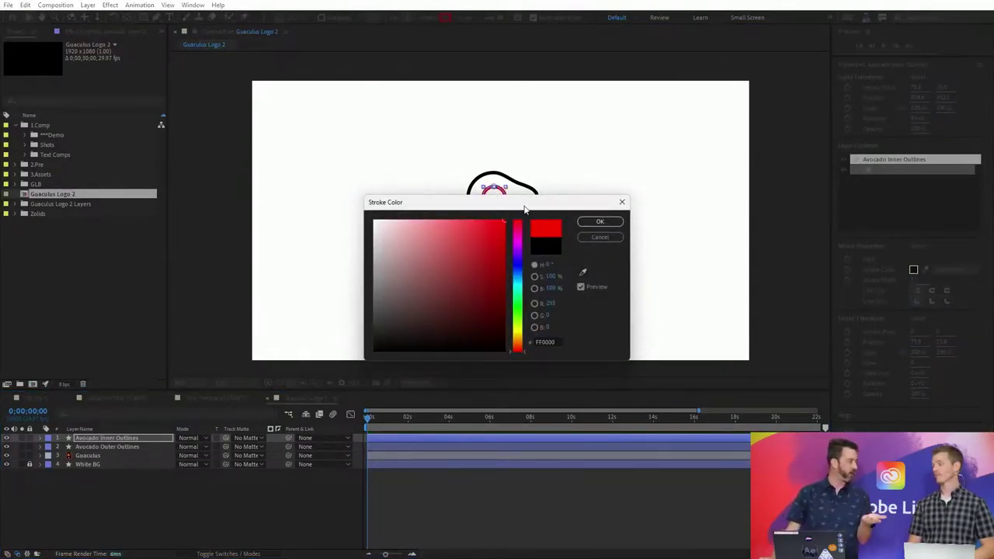
click(602, 238)
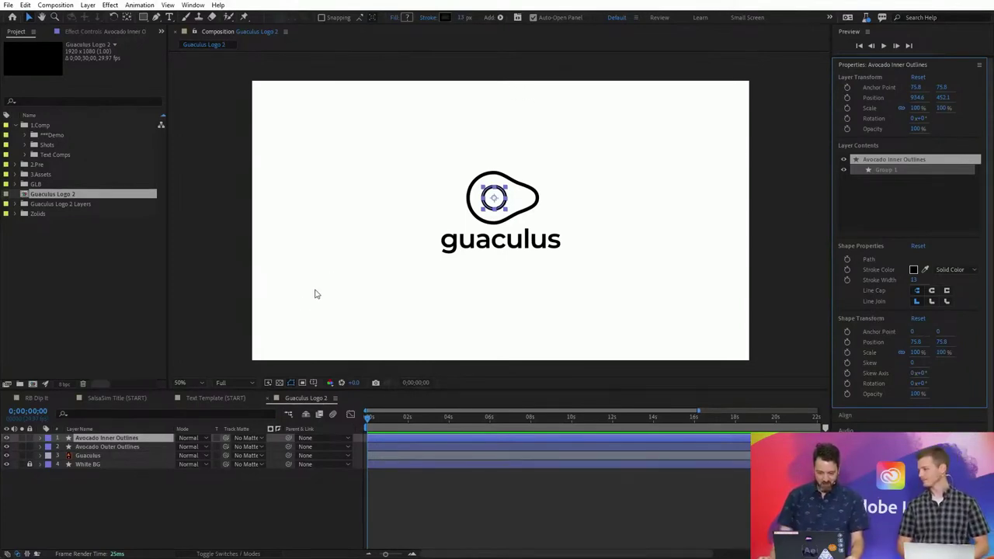
Expand the contents of Avocado Inner Outlines, keeping its Stroke 1 and Transform: Group 1 properties collapsed
click(40, 442)
ctrl+click(41, 444)
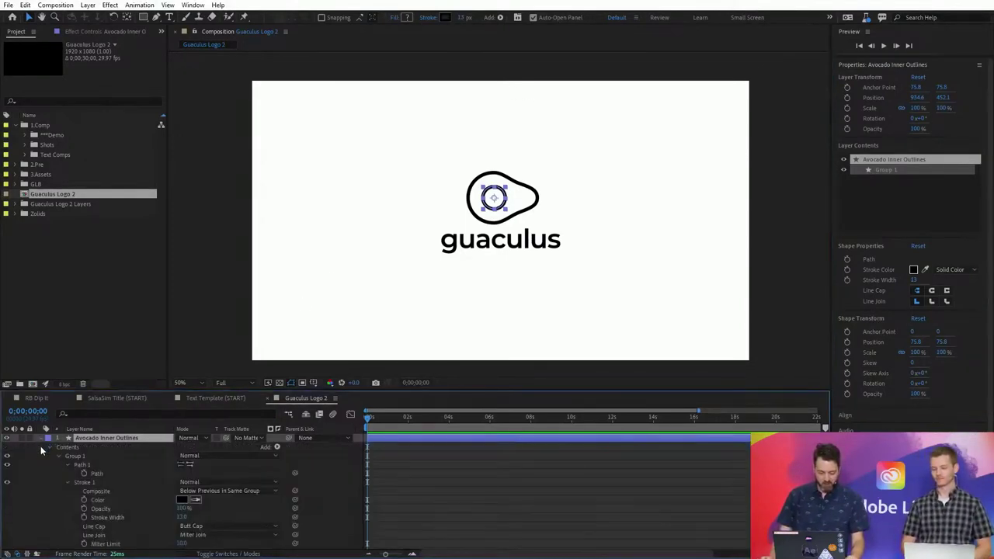
scroll(120, 484, down, 2)
click(66, 456)
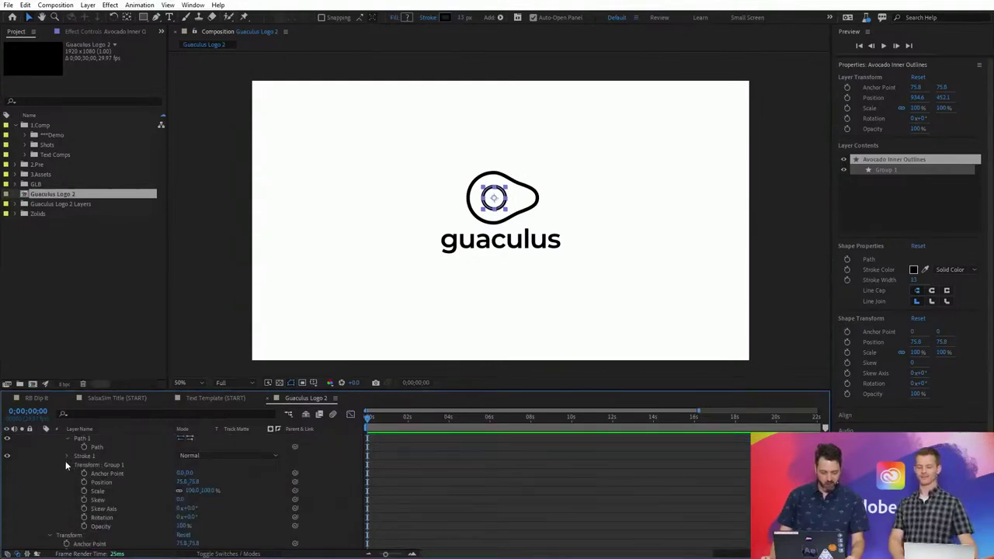
click(66, 464)
scroll(97, 451, up, 2)
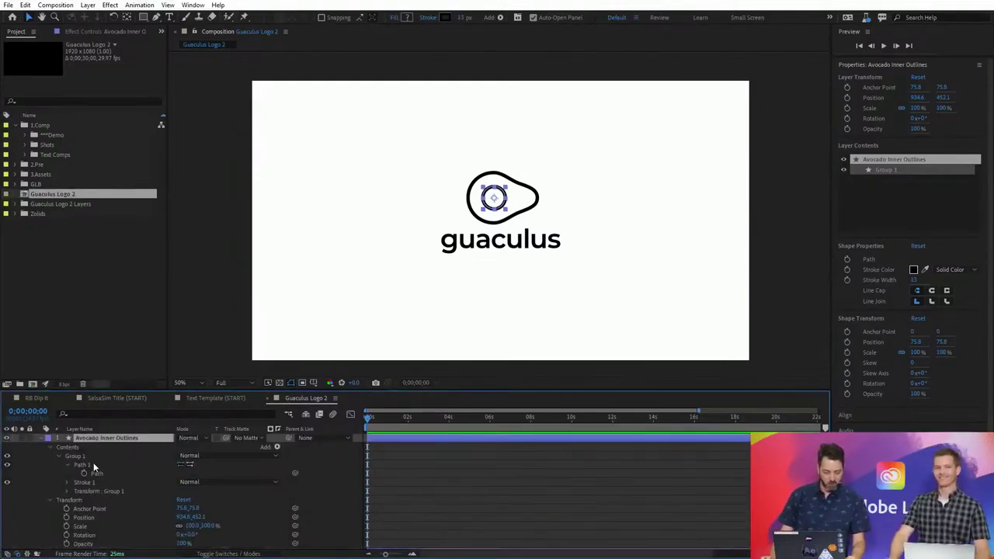
Add a fill to the inner avocado circle's Group 1 and place it beneath Stroke 1
click(99, 464)
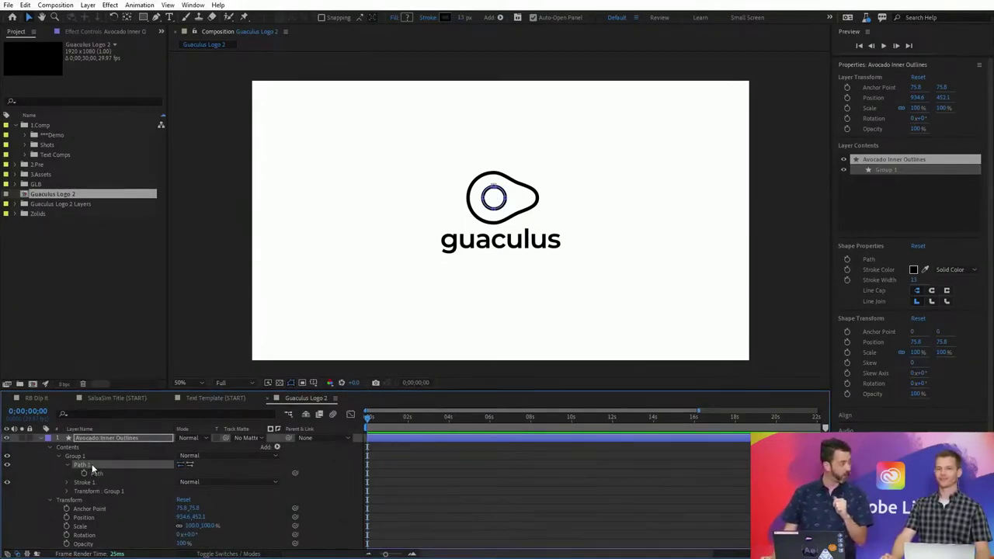
click(92, 482)
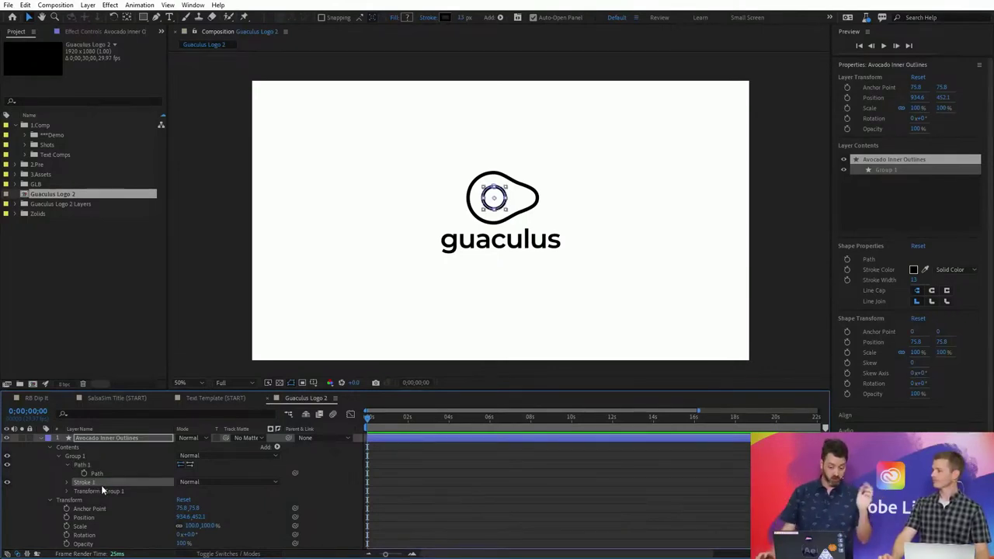
click(277, 448)
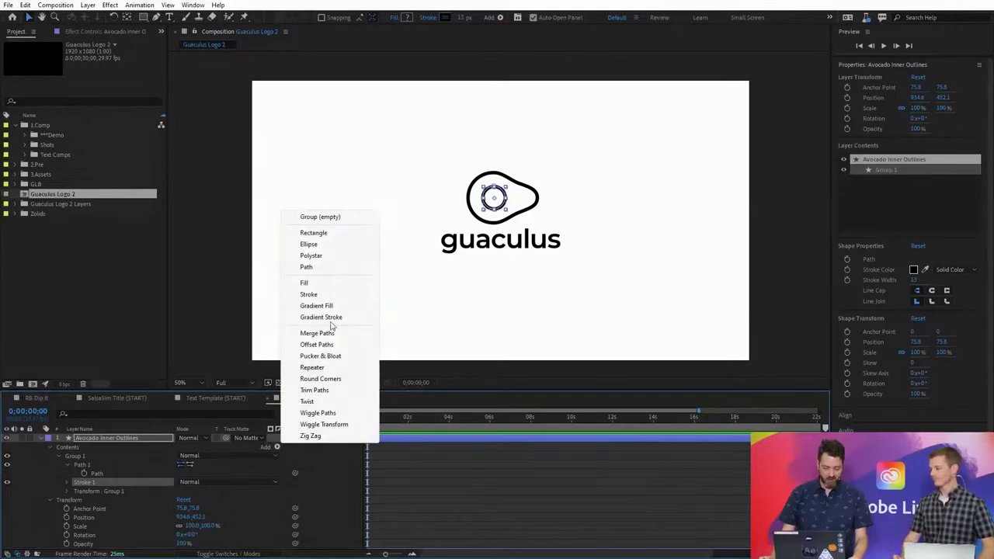
click(330, 287)
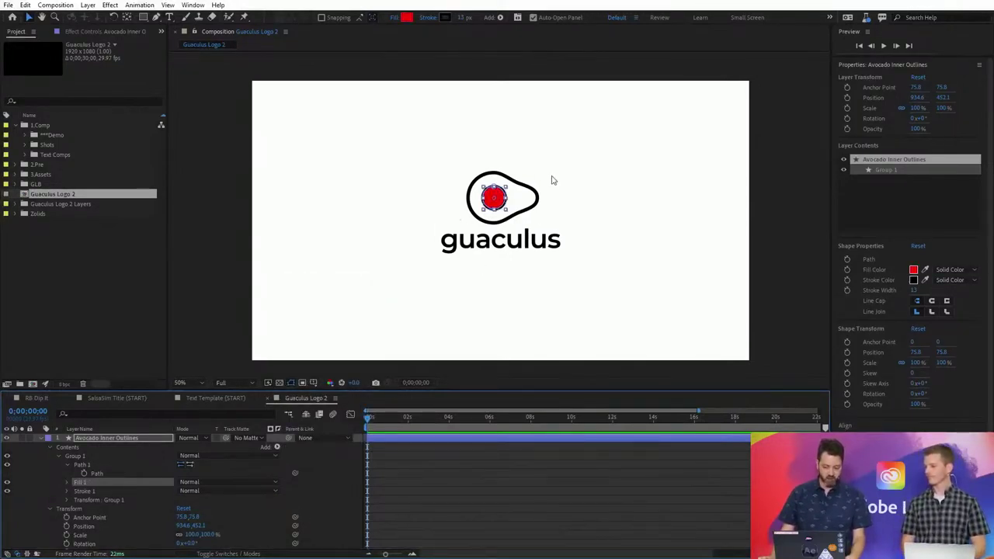
key(slash)
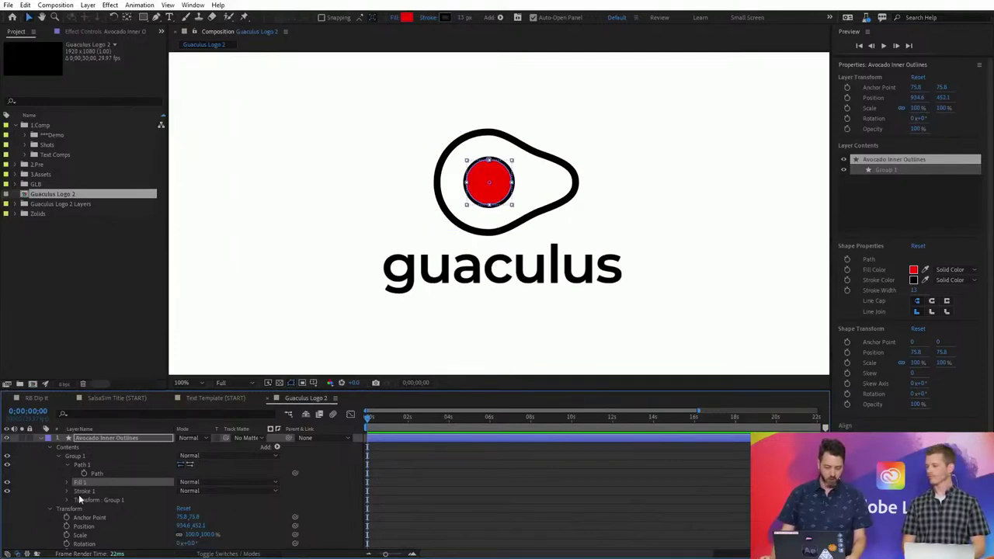
drag(80, 484, 86, 489)
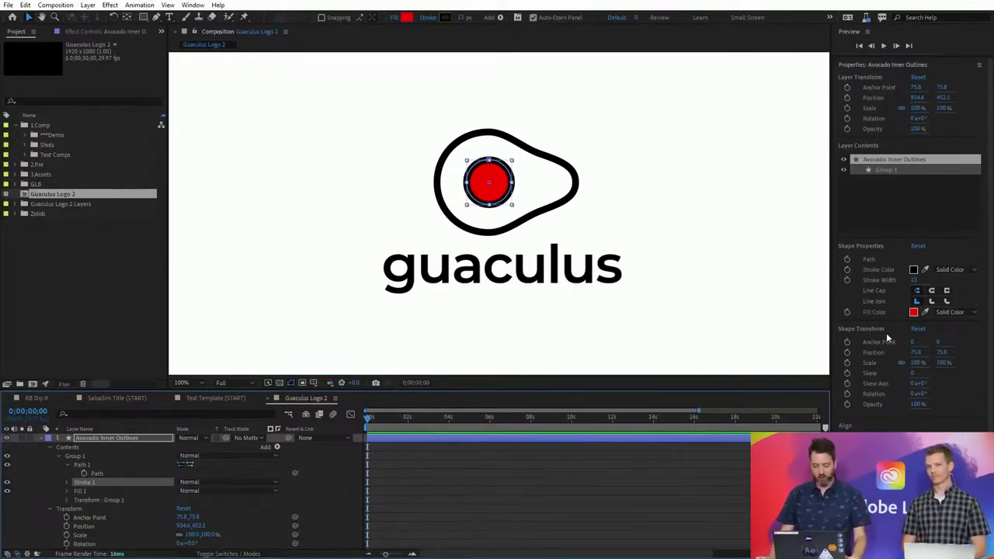
Set the inner circle's fill color to white (FFFFFF) and collapse the Avocado Inner Outlines layer
click(915, 313)
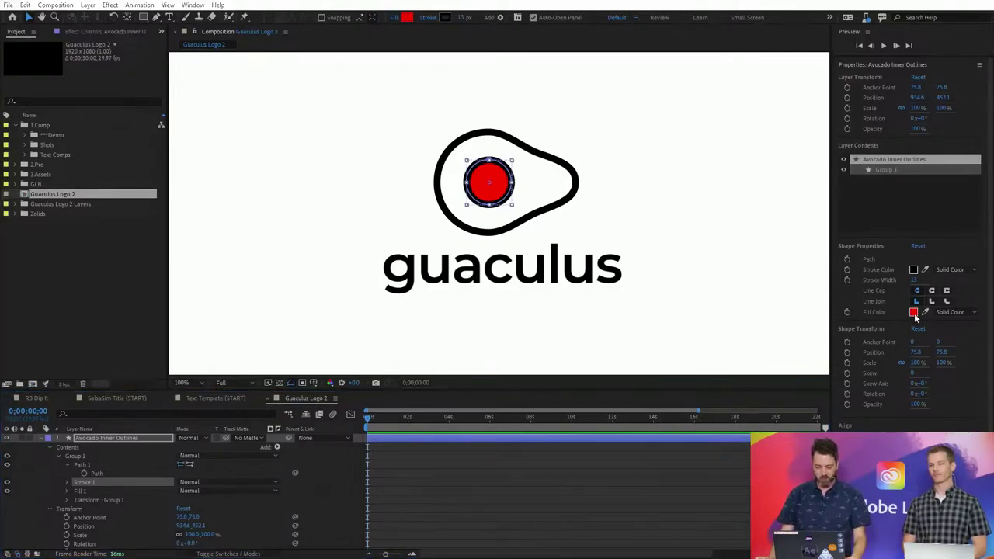
drag(411, 297, 375, 222)
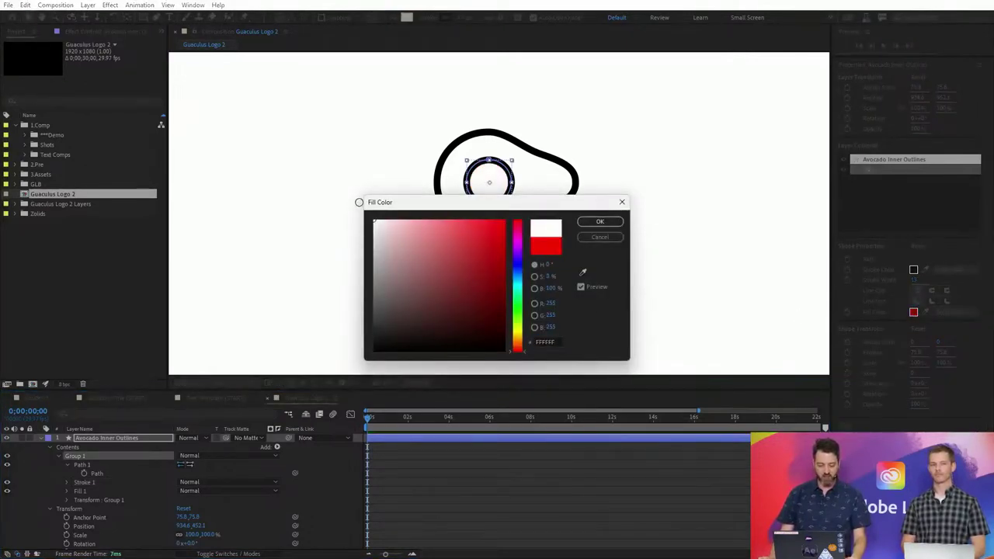
click(598, 223)
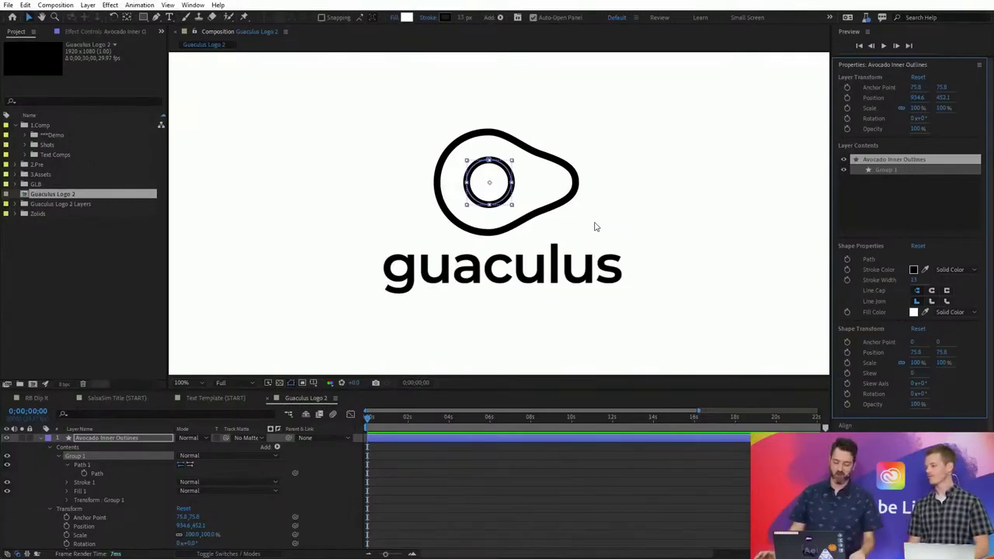
click(42, 438)
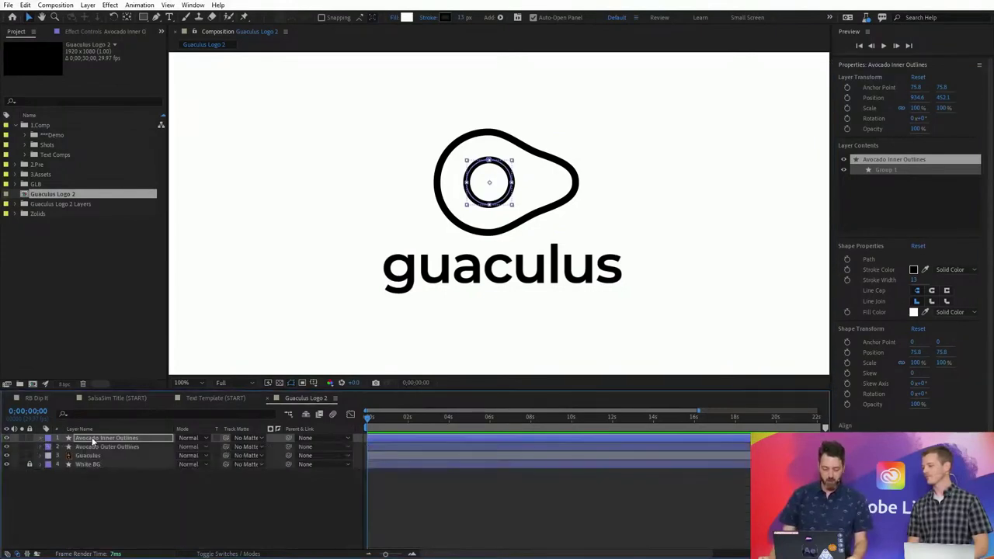
Rename the Avocado Inner Outlines layer to Avocado Inner
key(Return)
key(Right)
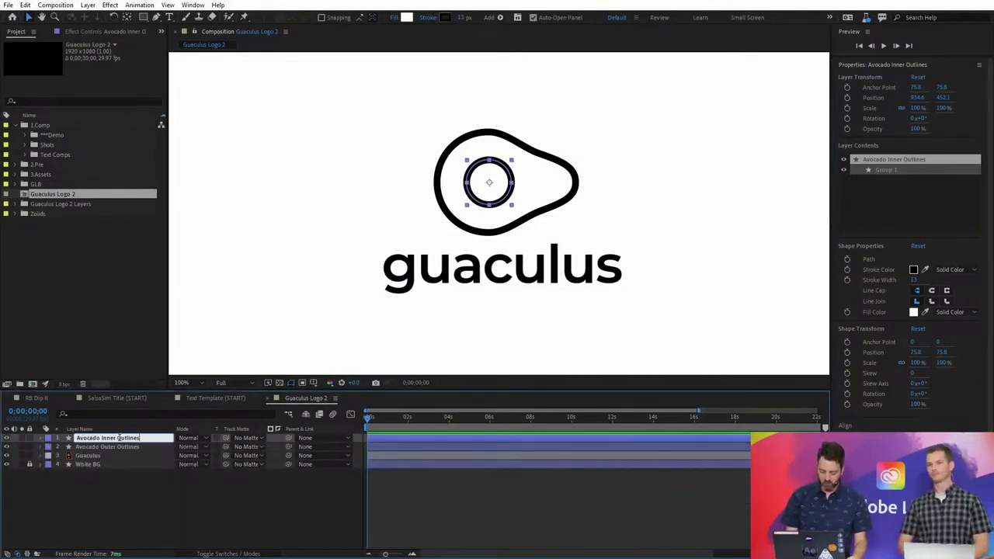
key(BackSpace)
key(BackSpace)
key(BackSpace)
key(BackSpace)
key(BackSpace)
key(BackSpace)
key(BackSpace)
key(BackSpace)
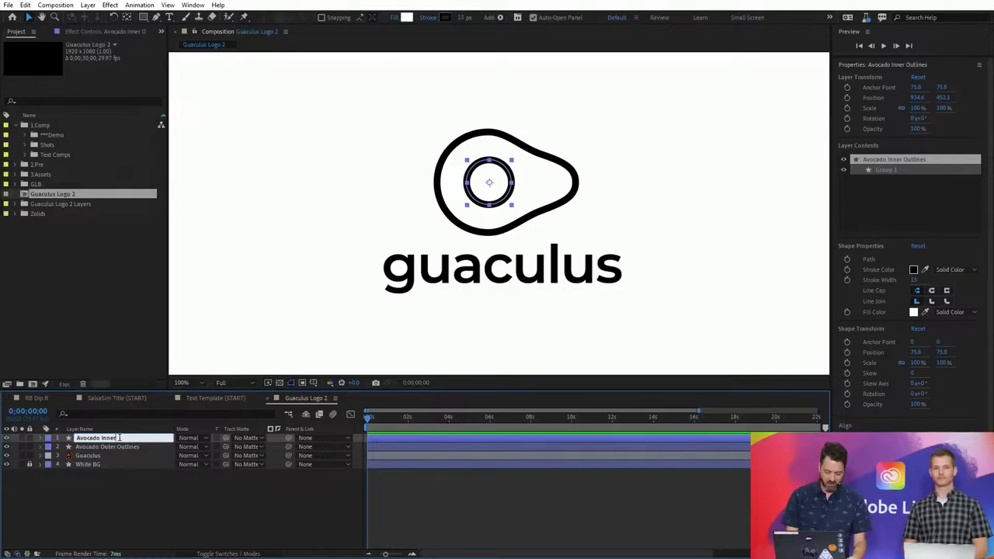
key(Return)
Rename the Avocado Outer Outlines layer to Avocado Outer
key(ctrl+Down)
key(Return)
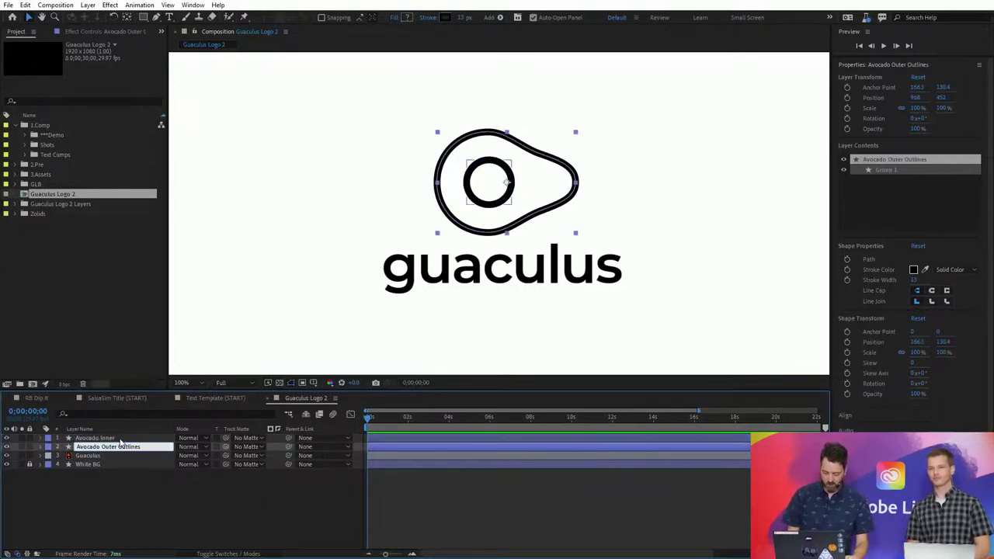
key(BackSpace)
key(BackSpace)
key(BackSpace)
key(BackSpace)
key(BackSpace)
key(BackSpace)
key(BackSpace)
key(BackSpace)
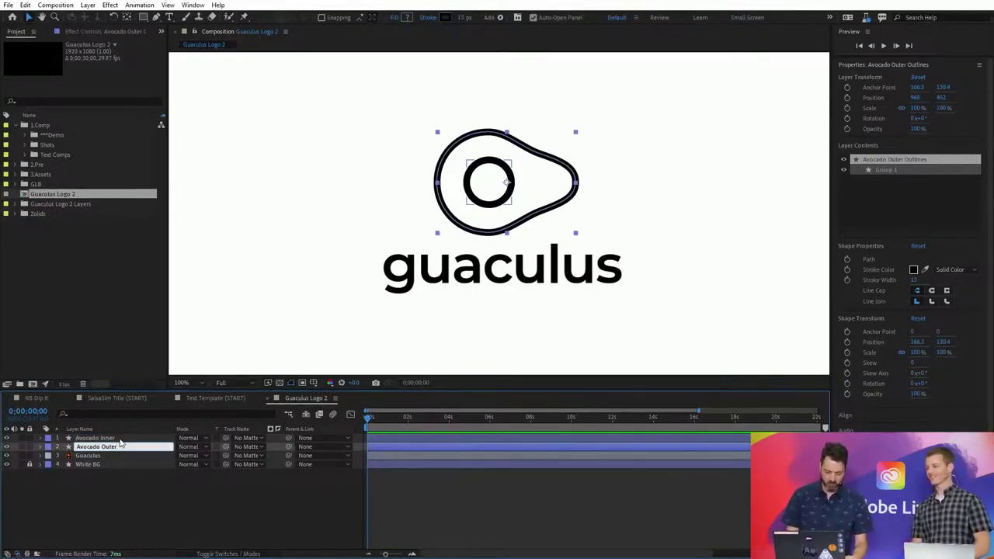
key(Return)
Give the Avocado Inner layer a Green label and hide the Guaculus and Avocado Outer layers
key(ctrl+Up)
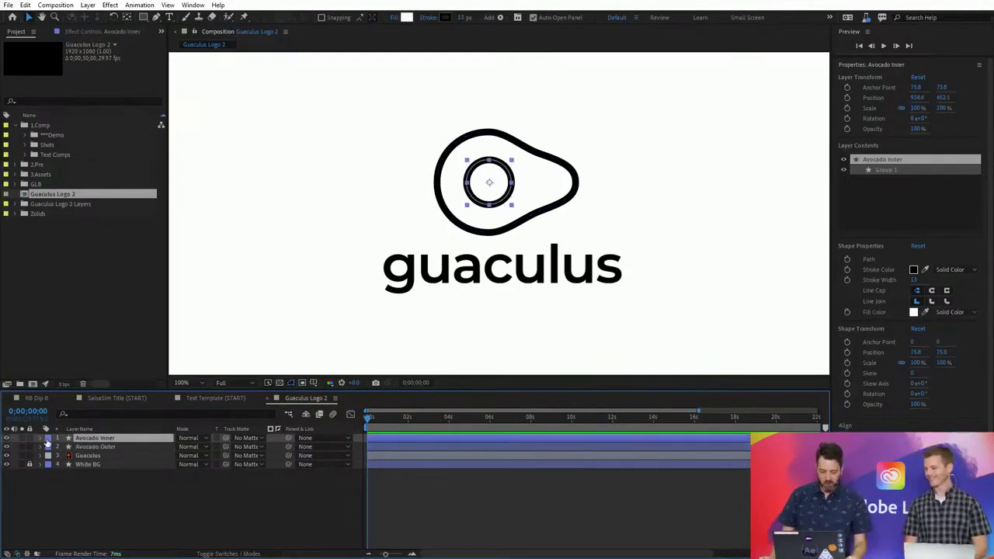
click(47, 440)
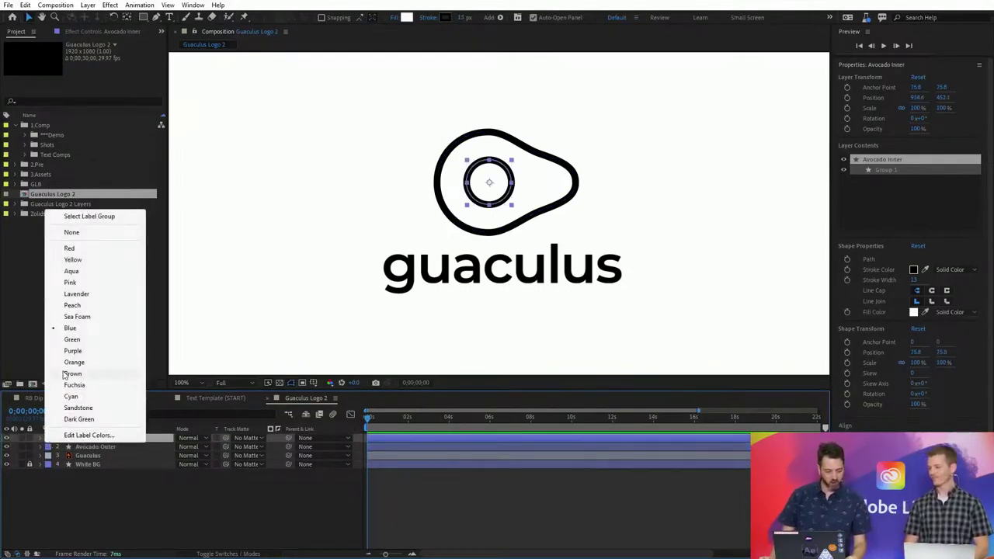
click(73, 341)
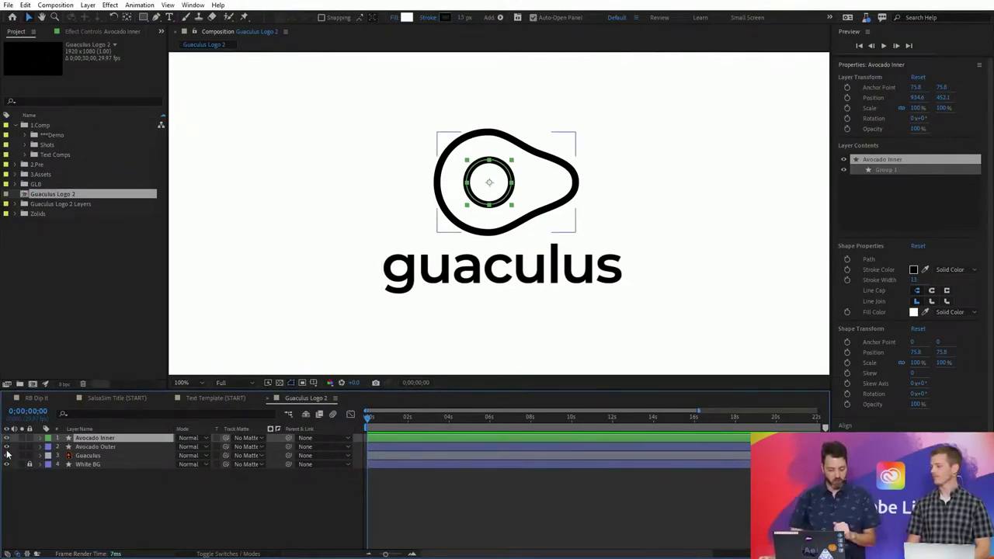
drag(7, 456, 6, 447)
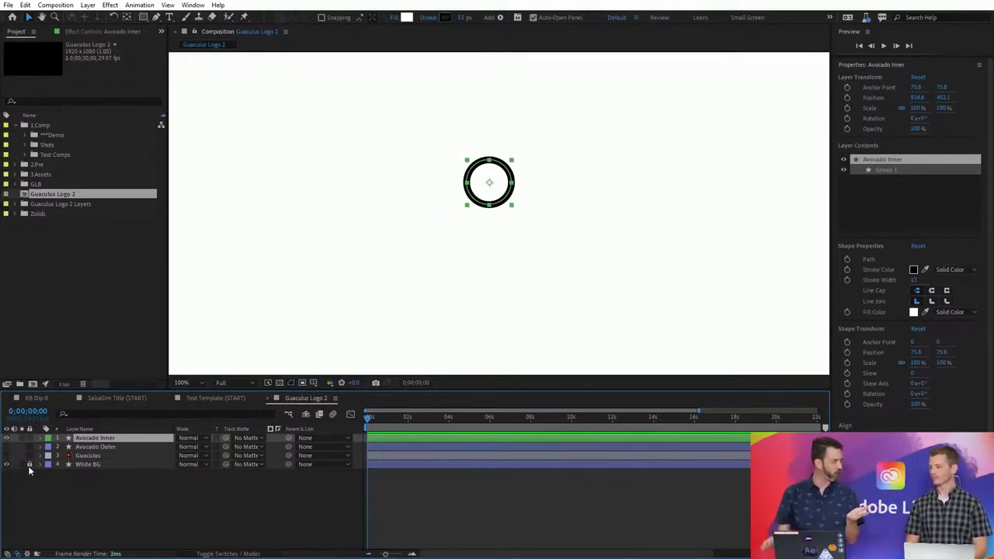
click(30, 464)
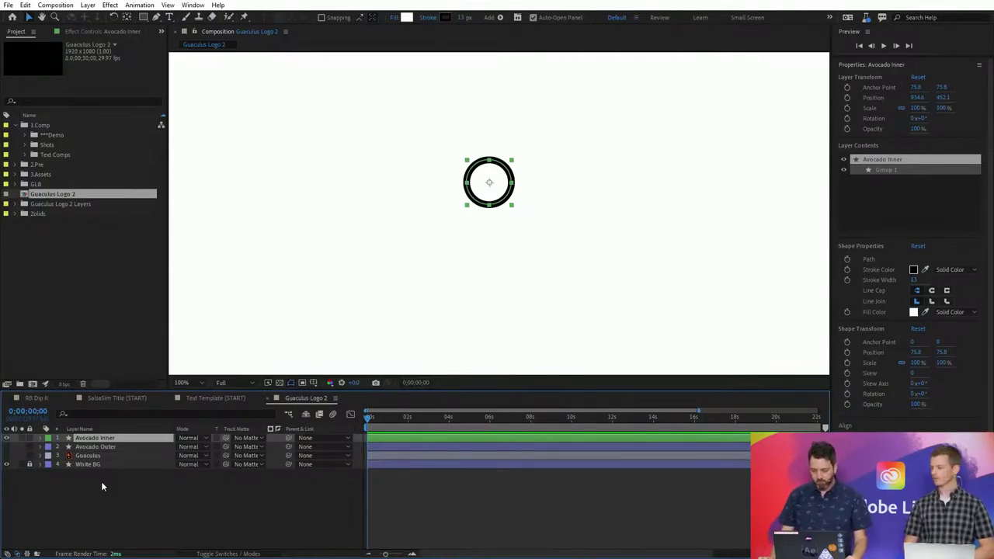
Reveal the Avocado Inner layer's Position property and separate its dimensions
key(p)
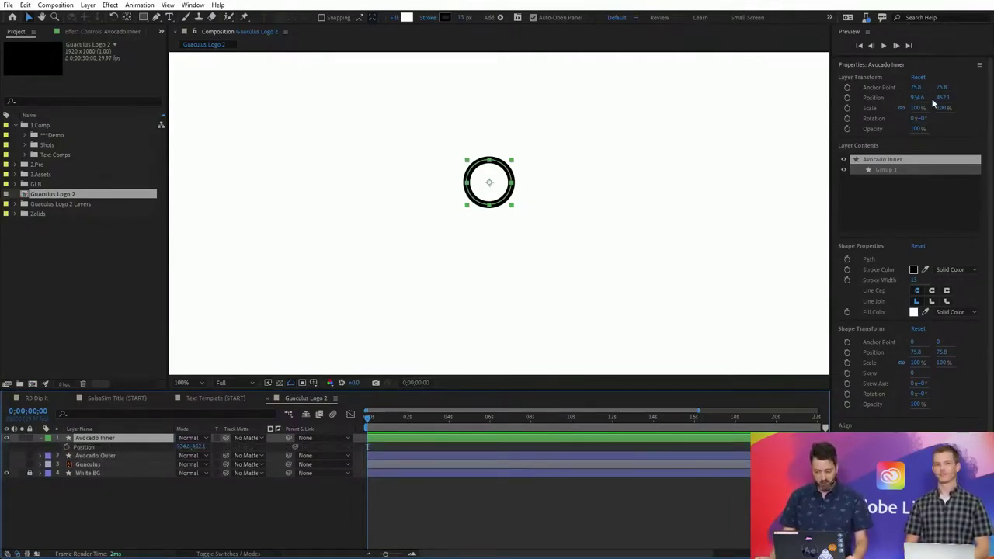
right_click(92, 449)
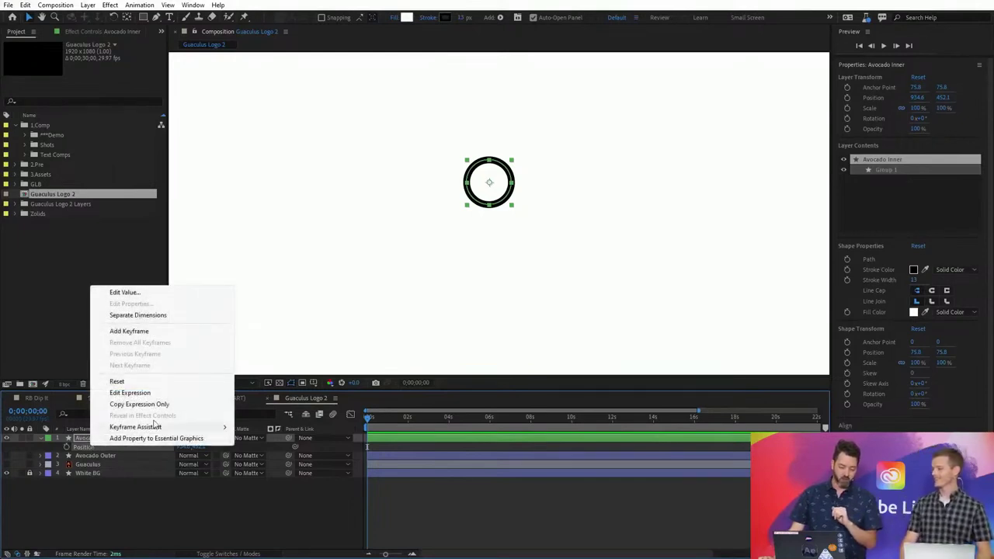
click(159, 317)
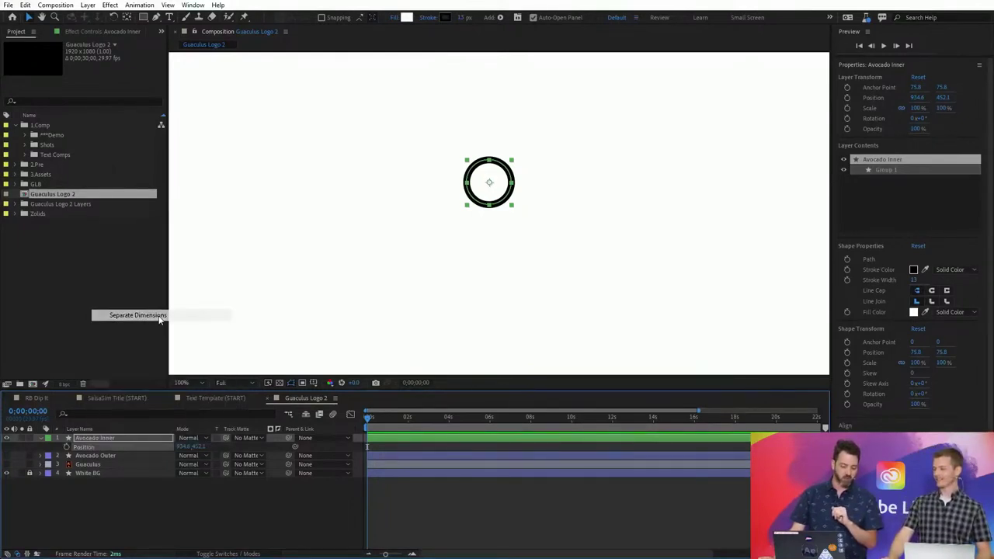
click(119, 502)
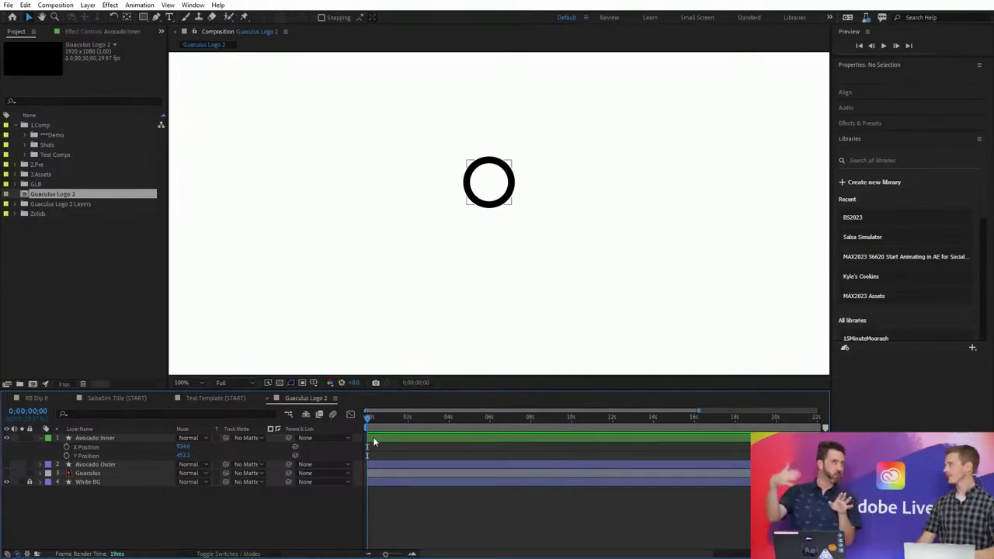
key(F2)
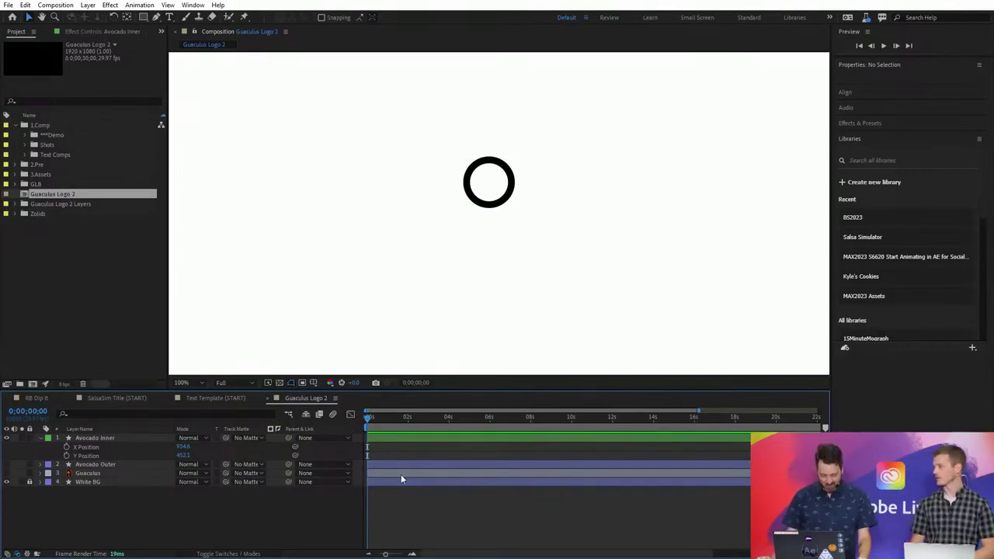
key(equal)
key(equal)
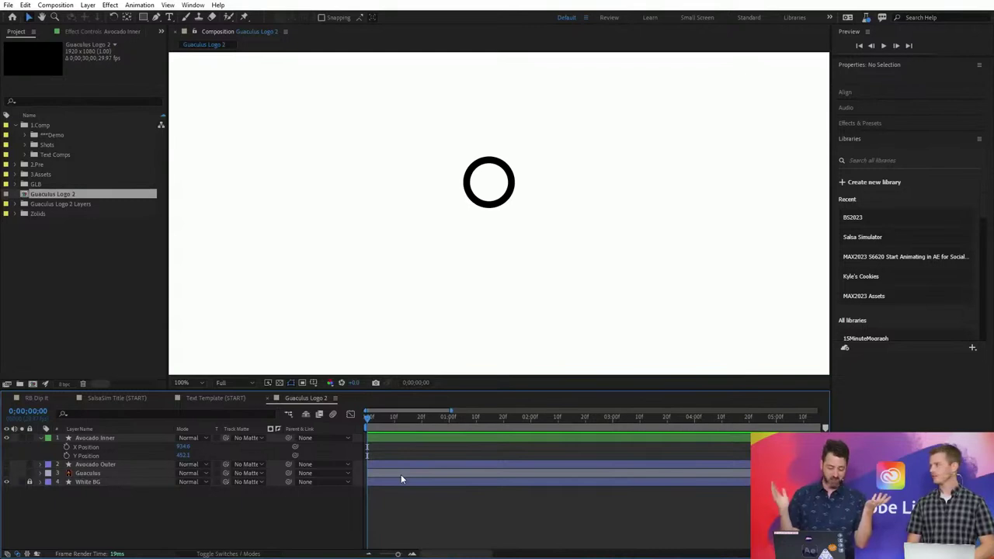
key(minus)
key(minus)
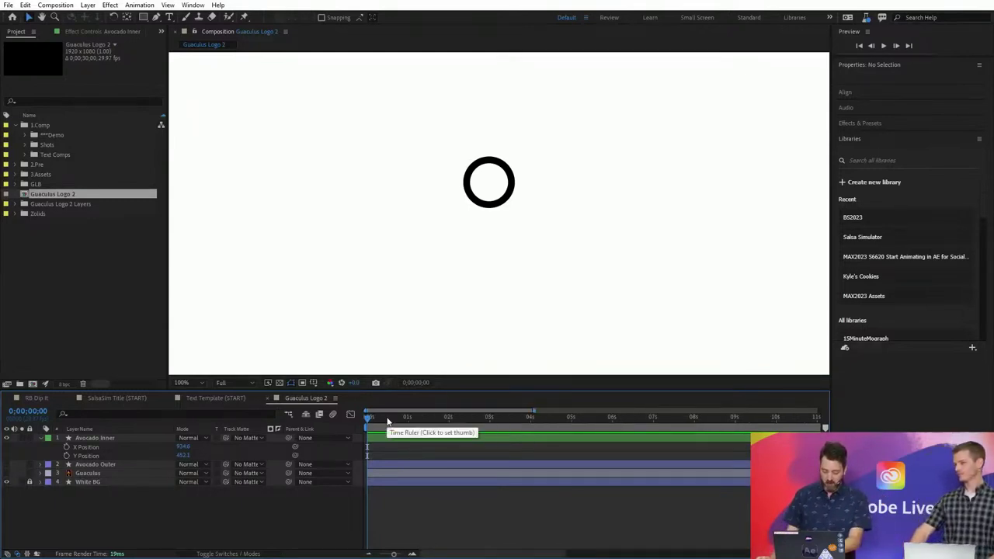
click(466, 462)
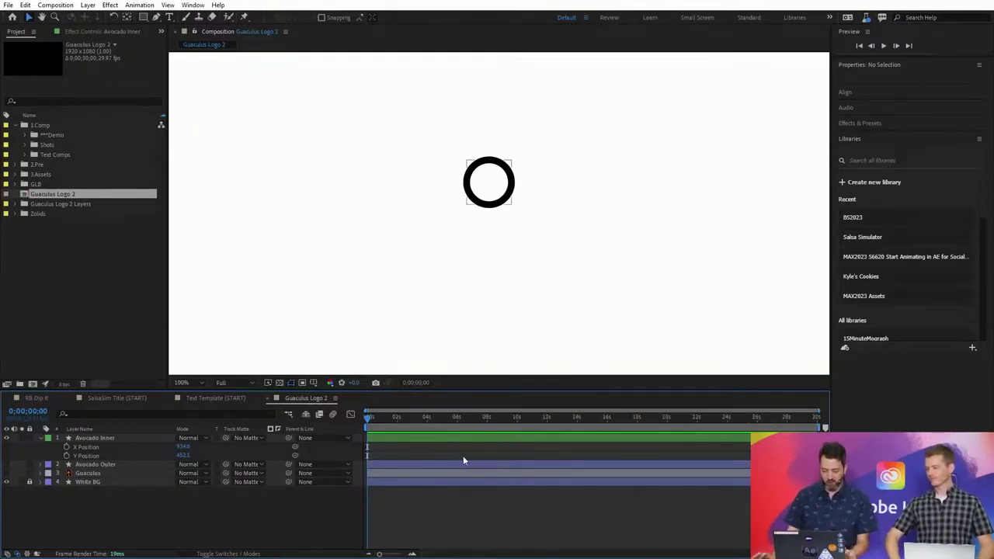
key(F2)
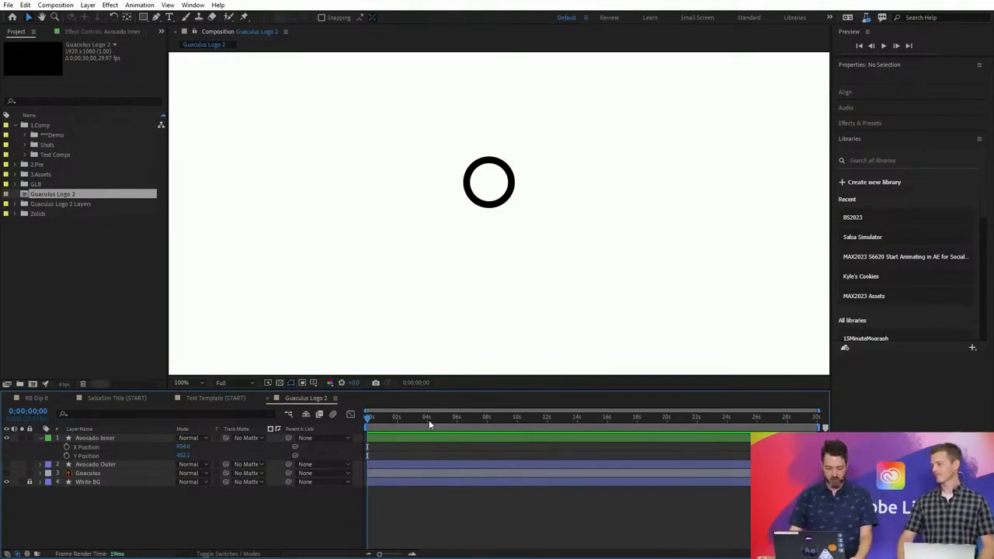
Shorten the composition's work area so that it ends at 0;00;03;00
drag(430, 423, 368, 432)
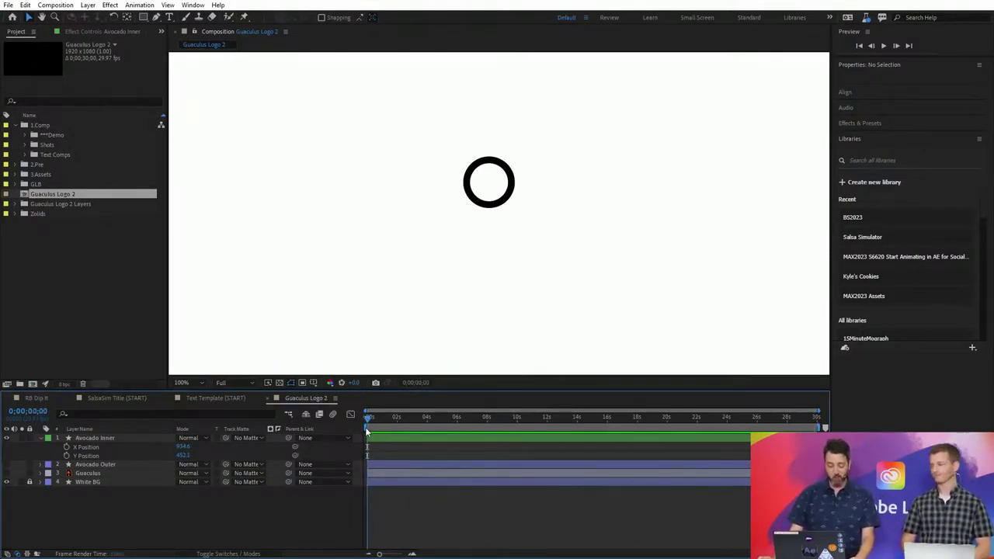
click(389, 437)
key(=)
key(=)
key(=)
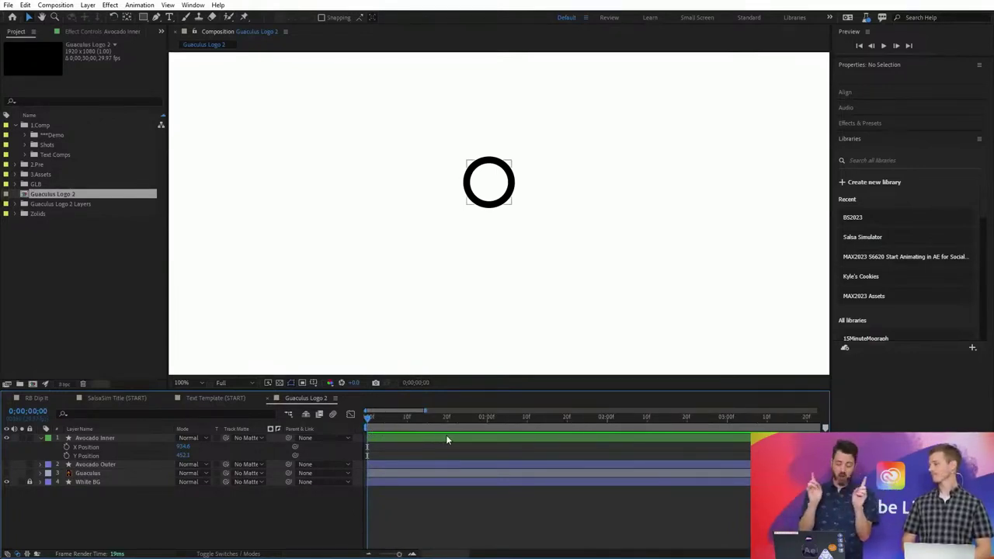
key(F2)
drag(665, 421, 727, 421)
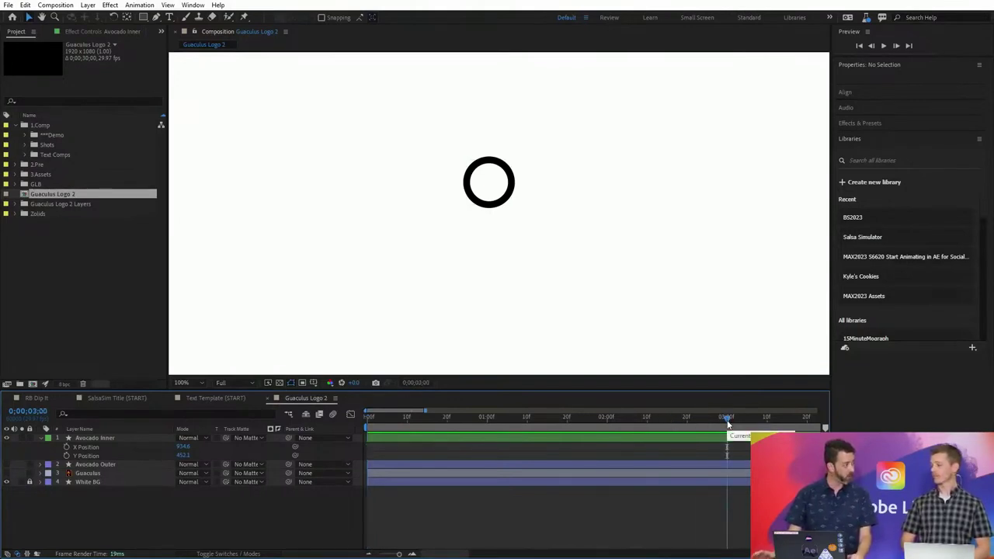
click(530, 438)
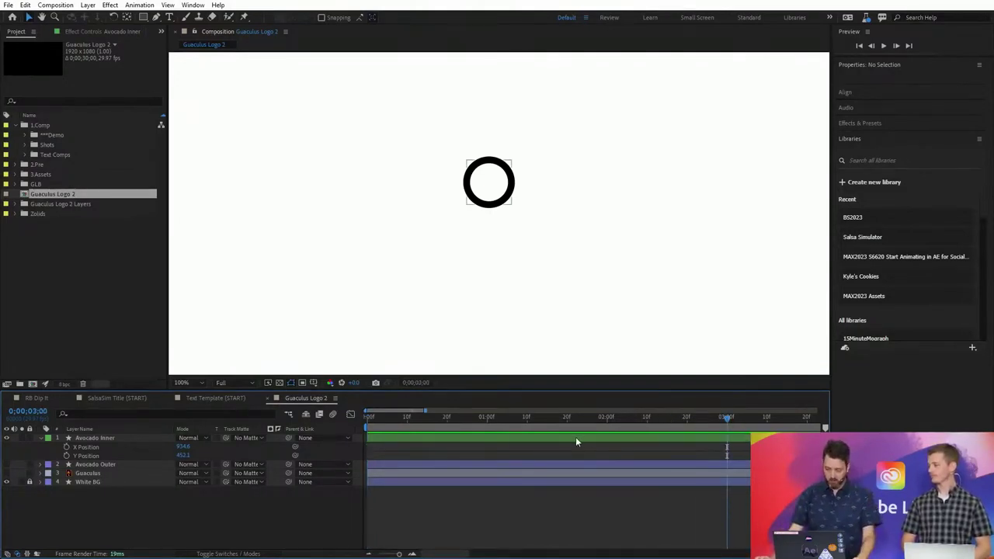
click(458, 450)
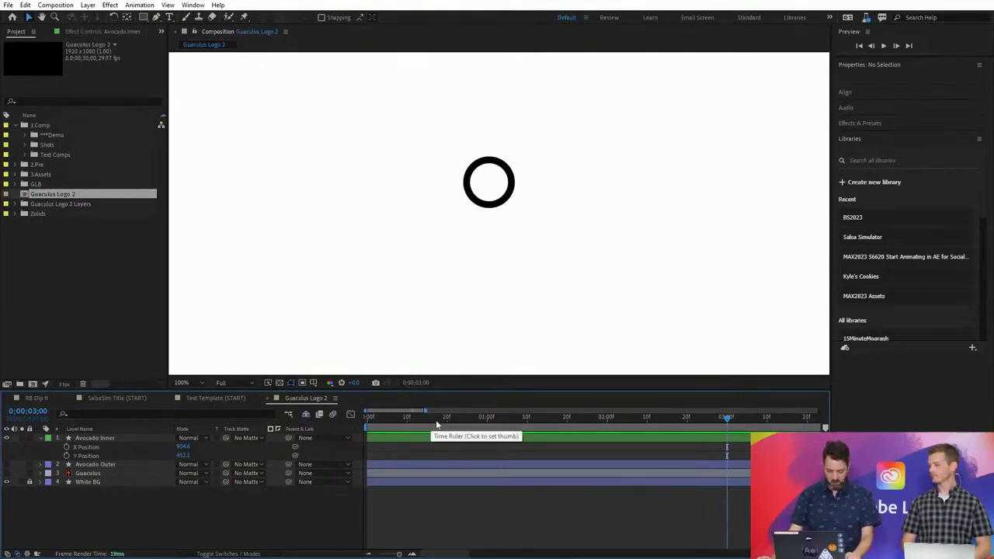
key(minus)
key(minus)
key(minus)
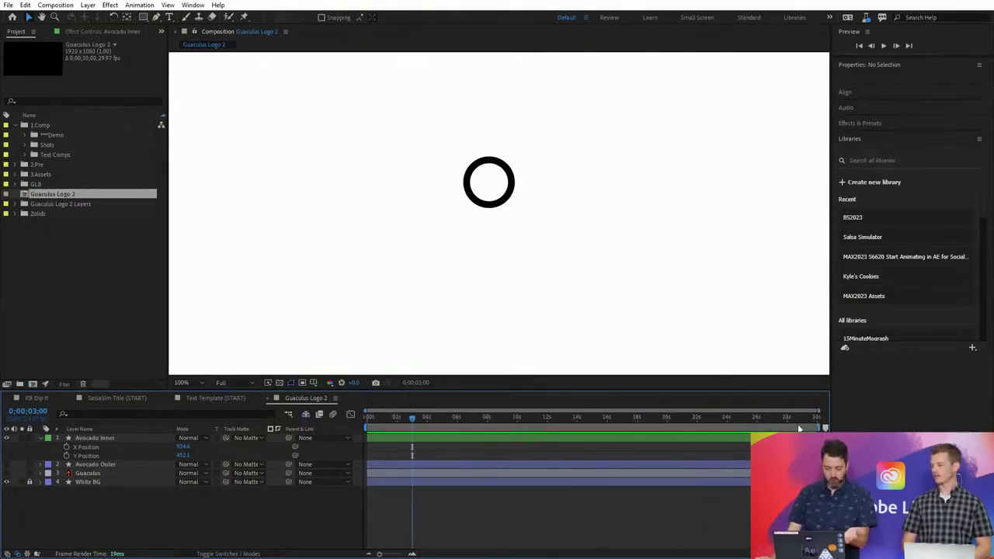
drag(799, 426, 412, 427)
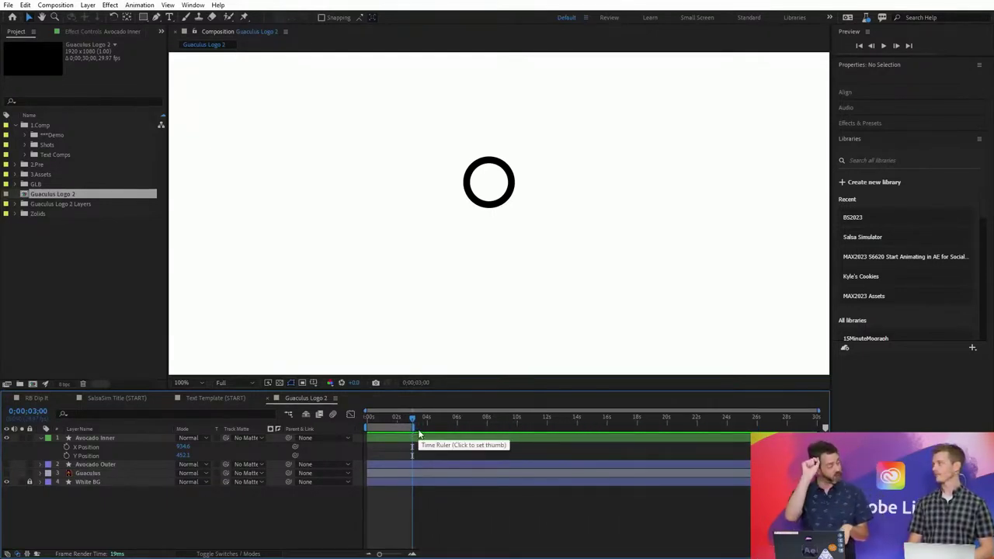
key(equal)
key(equal)
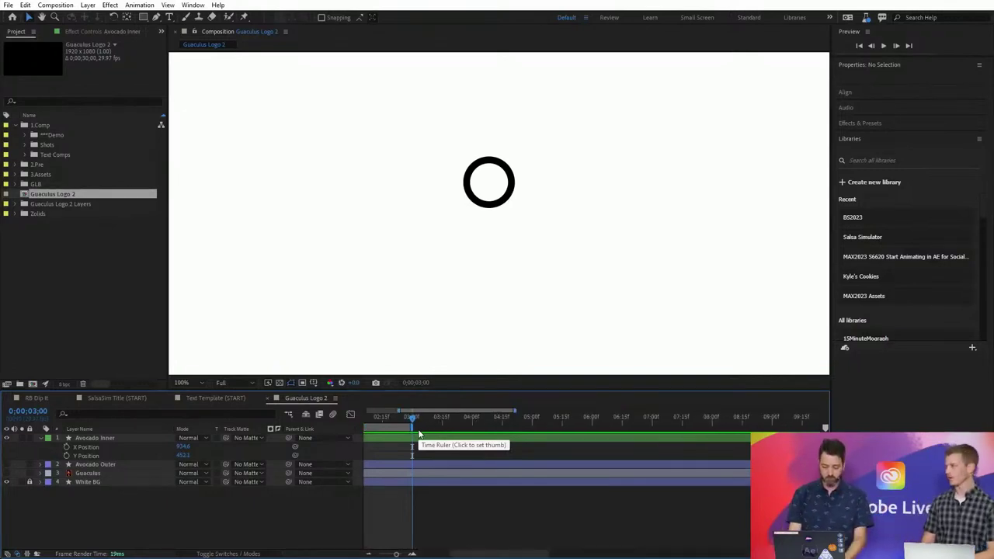
Add a Y Position keyframe to the Avocado Inner layer at 0;00;00;20, keeping its current value
key(Home)
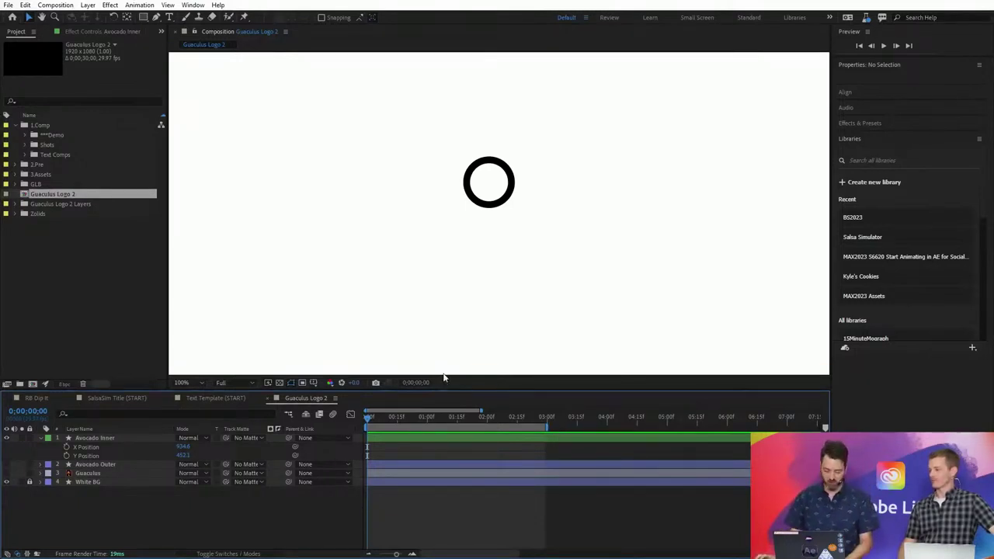
drag(388, 420, 397, 420)
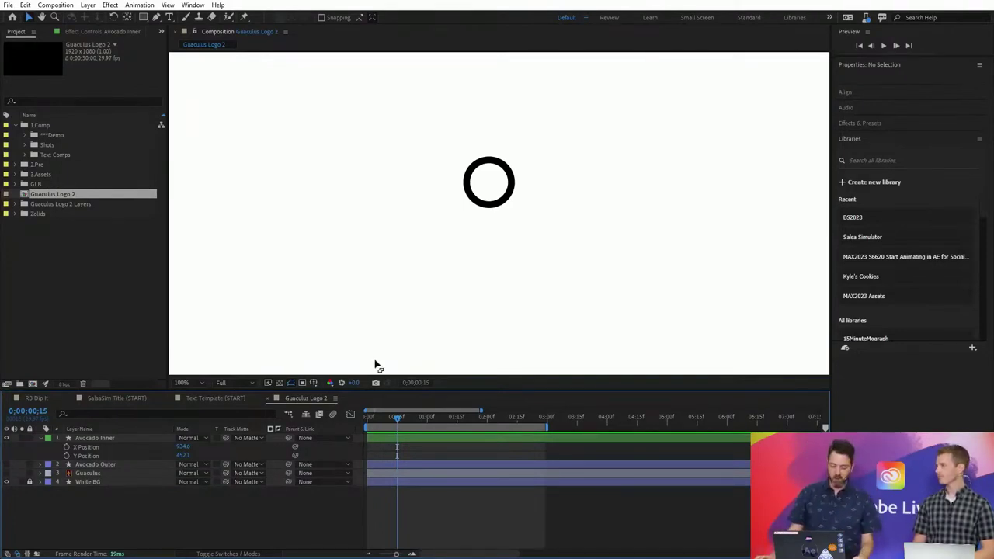
drag(398, 417, 409, 417)
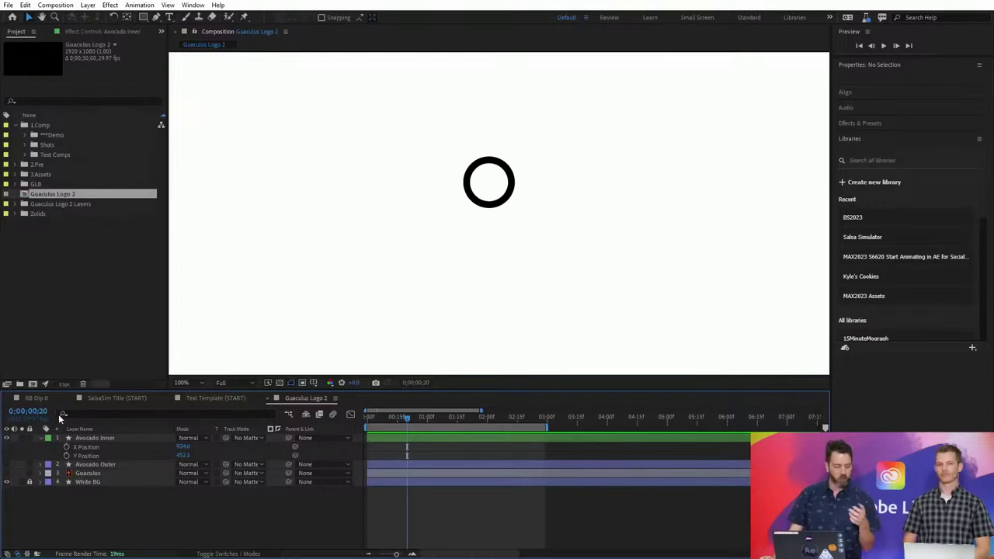
click(96, 437)
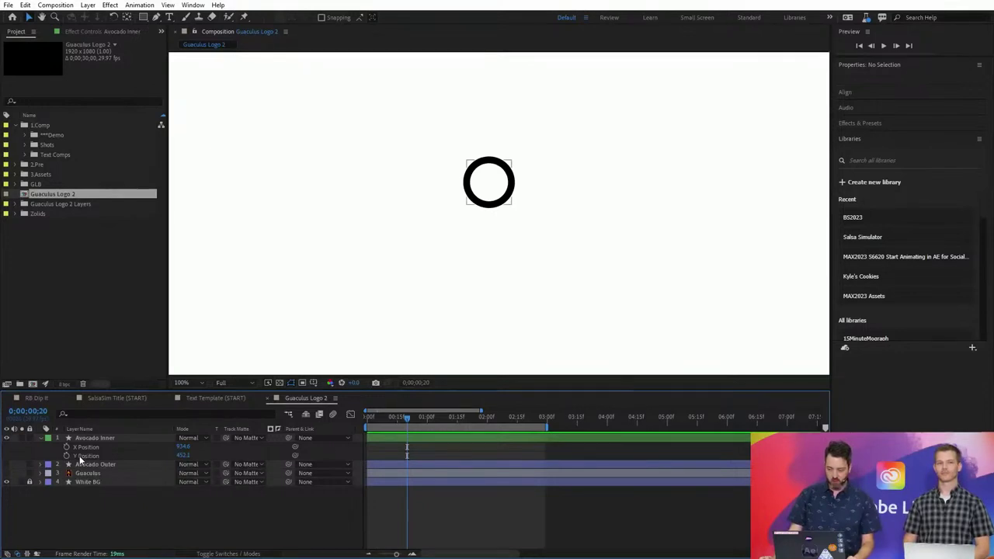
click(98, 439)
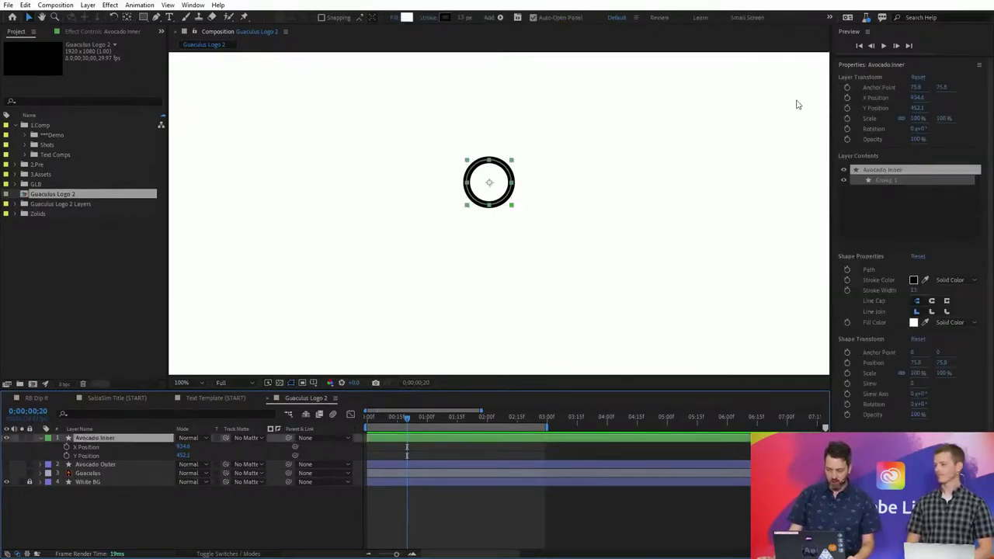
click(67, 456)
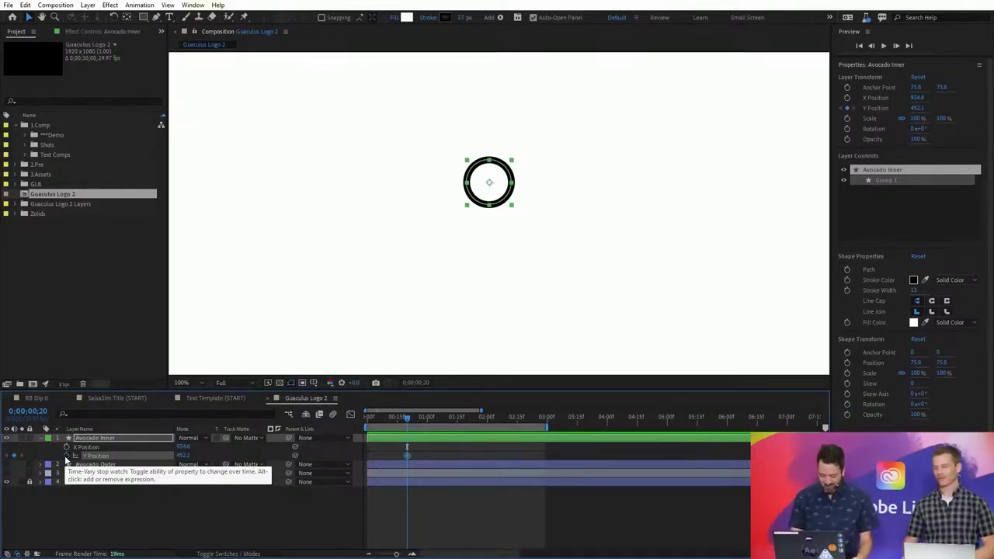
Lower the Avocado Inner layer at 0;00;00;00 by keyframing its Y Position at 514.1
key(Home)
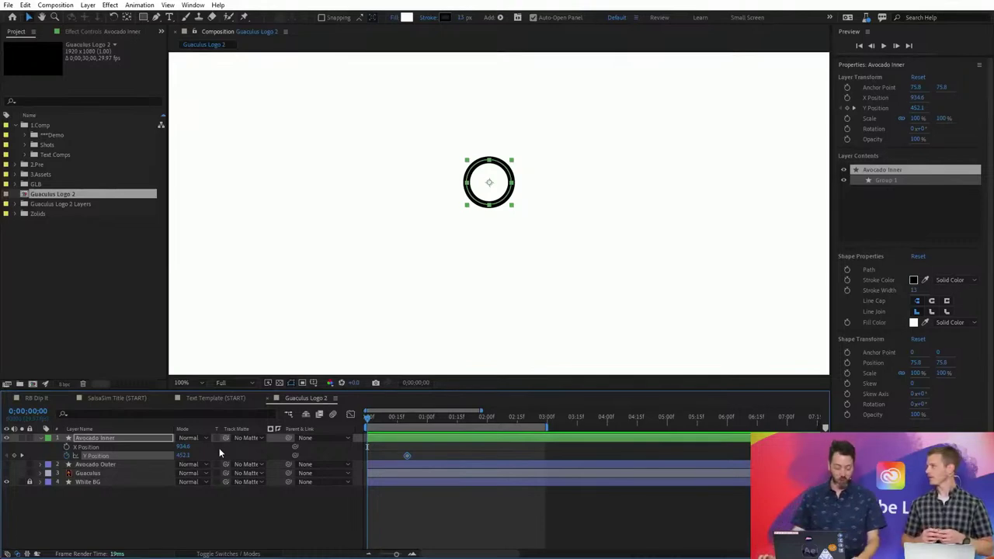
key(alt+Tab)
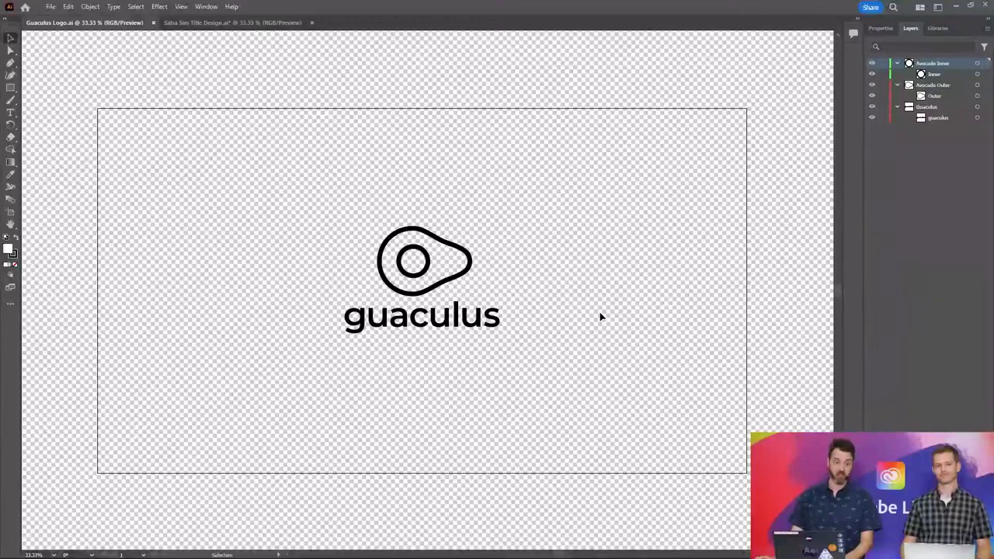
key(alt+Tab)
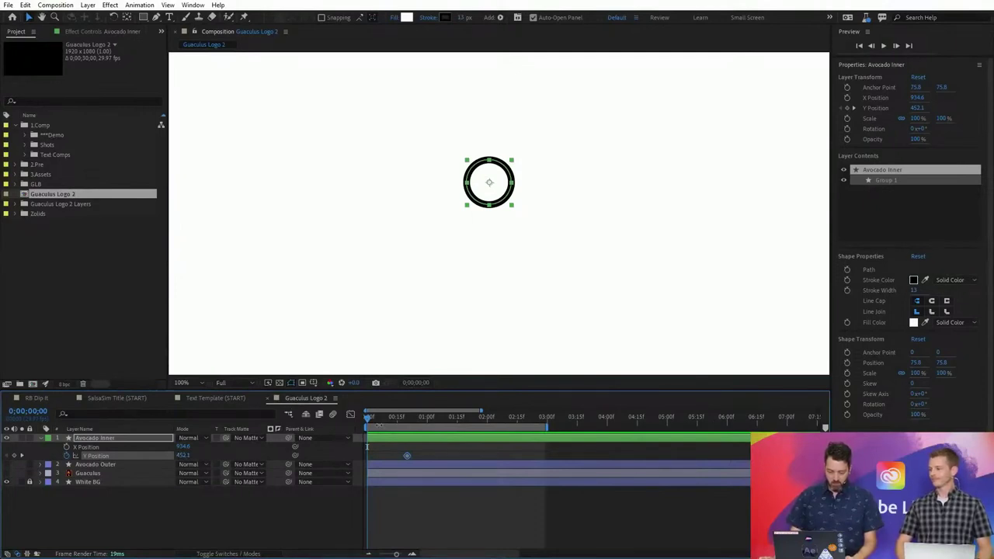
drag(186, 459, 215, 453)
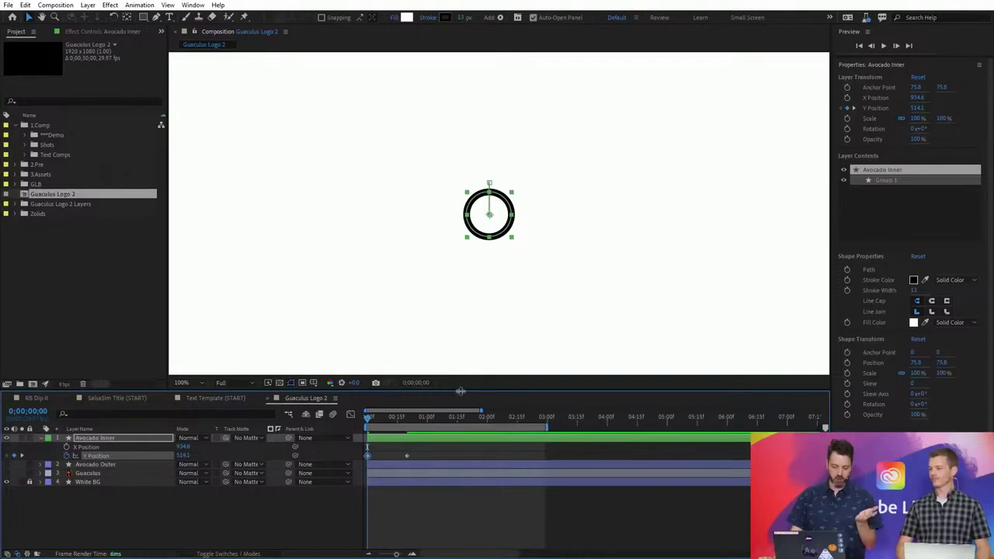
Duplicate the 20-frame Y Position keyframe of Avocado Inner at 0;00;00;15
click(395, 417)
drag(400, 420, 404, 418)
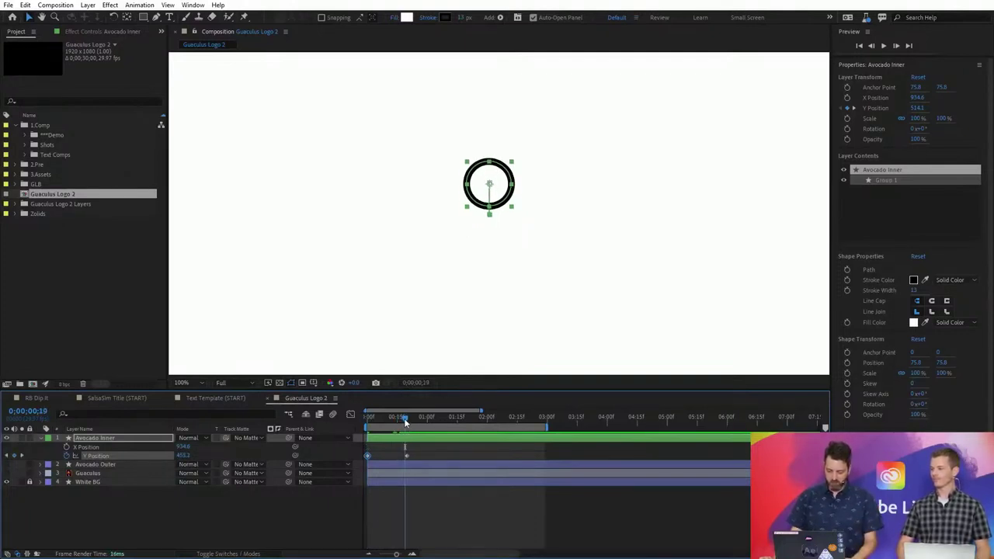
key(Page_Up)
key(Page_Up)
key(Page_Up)
key(Page_Up)
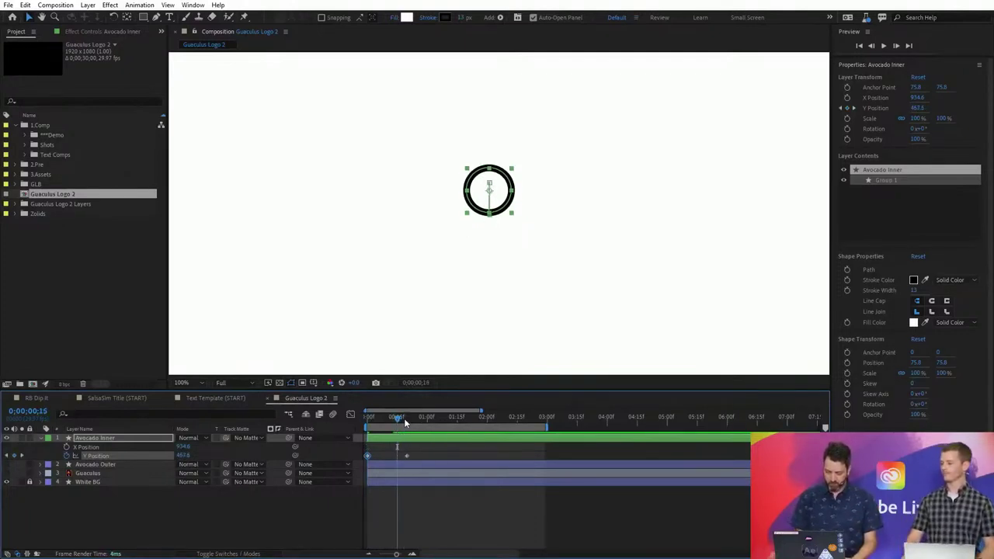
click(406, 456)
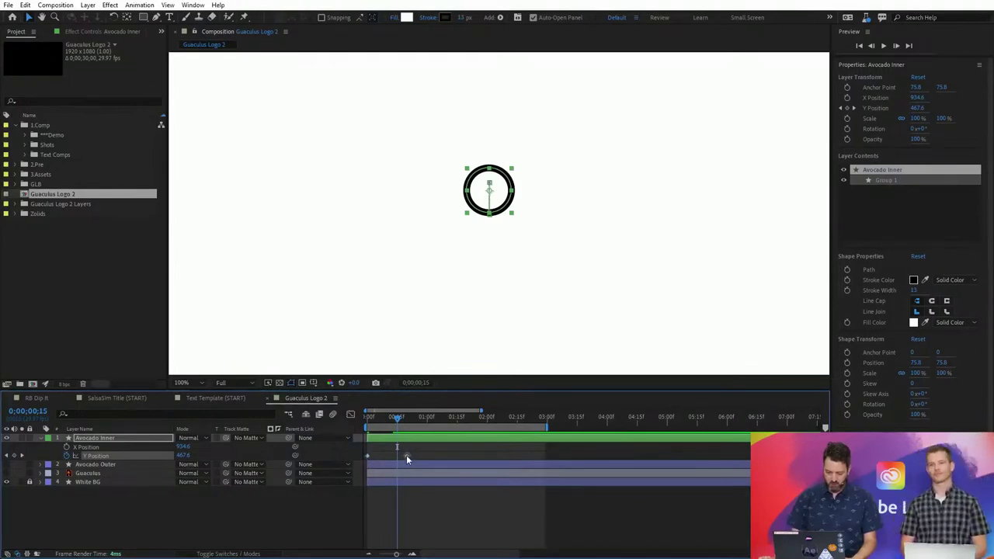
key(ctrl+v)
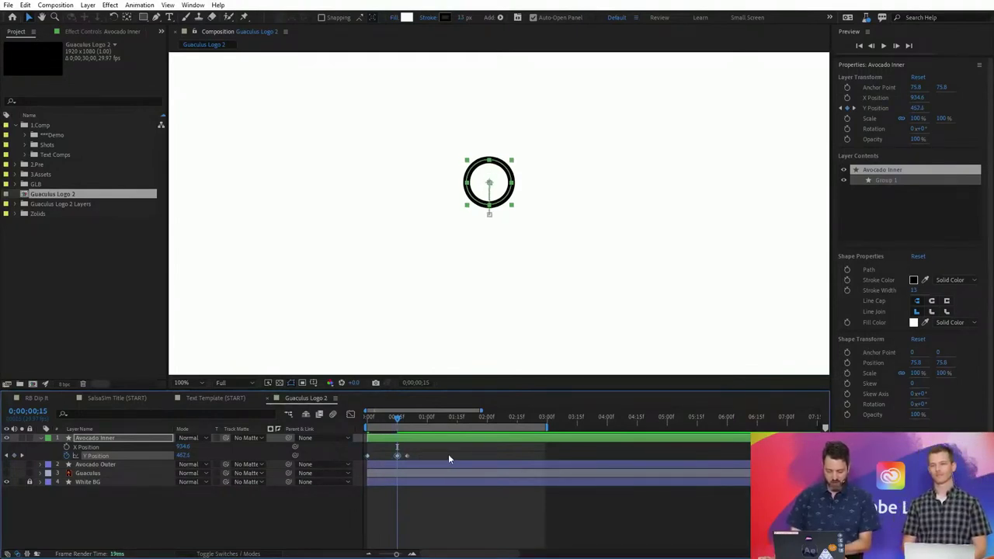
Raise the circle at the 15-frame keyframe to a Y Position of 436.1 to create an overshoot
key(Up)
key(Up)
key(Up)
key(Up)
key(Up)
key(Up)
key(Up)
key(Up)
key(Up)
key(Up)
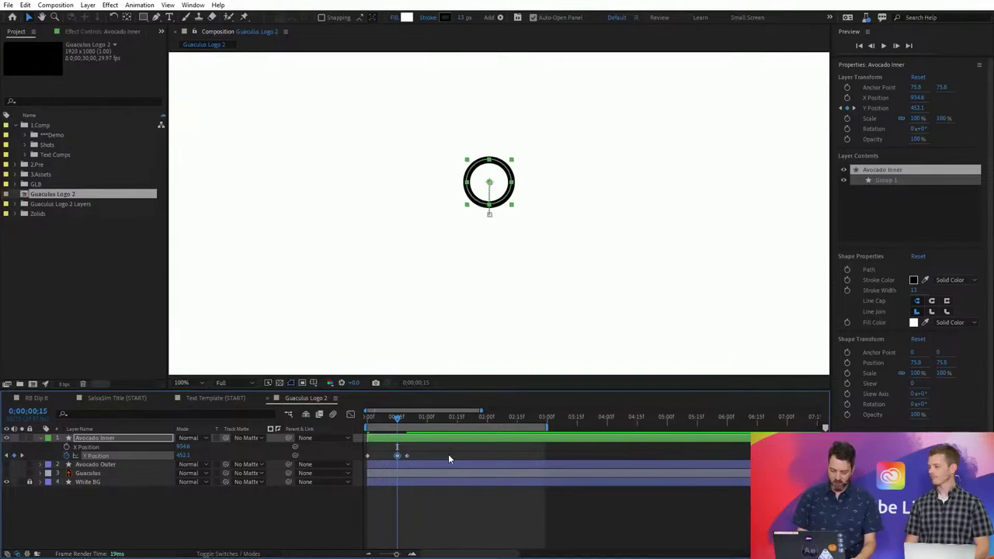
key(Up)
key(Up)
key(Up)
key(Up)
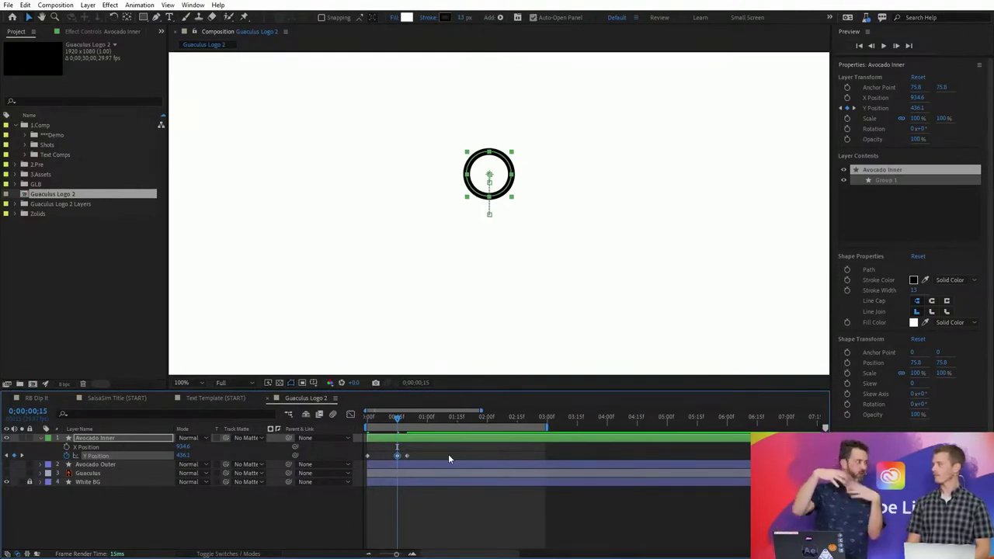
Preview the Avocado Inner layer's vertical movement
click(426, 509)
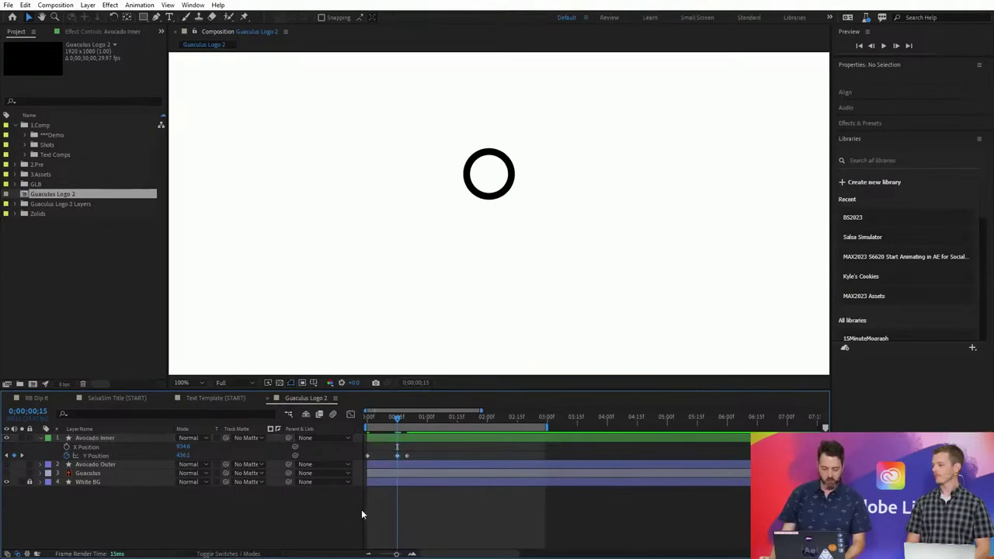
key(space)
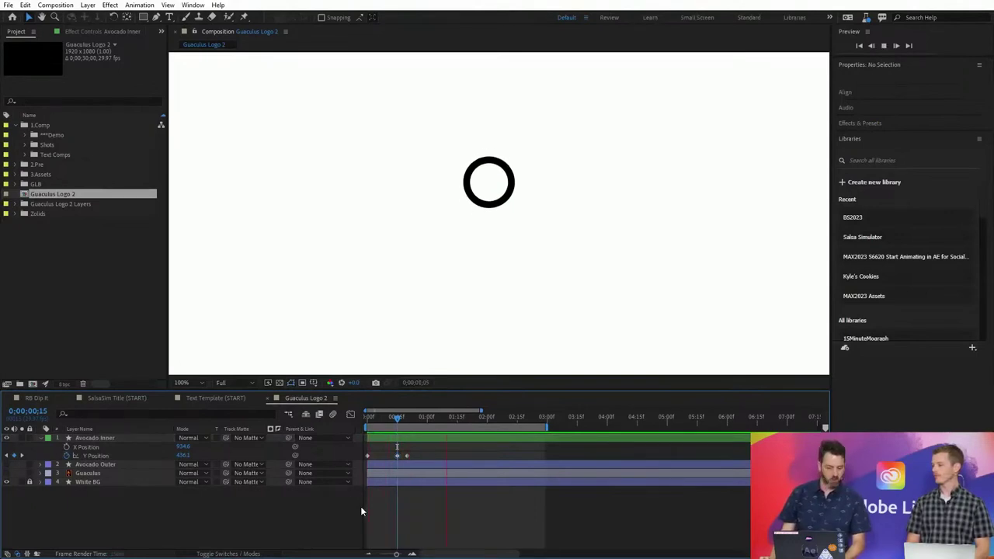
key(space)
Move the last two Y Position keyframes of Avocado Inner five frames earlier, to frames 10 and 15
key(equal)
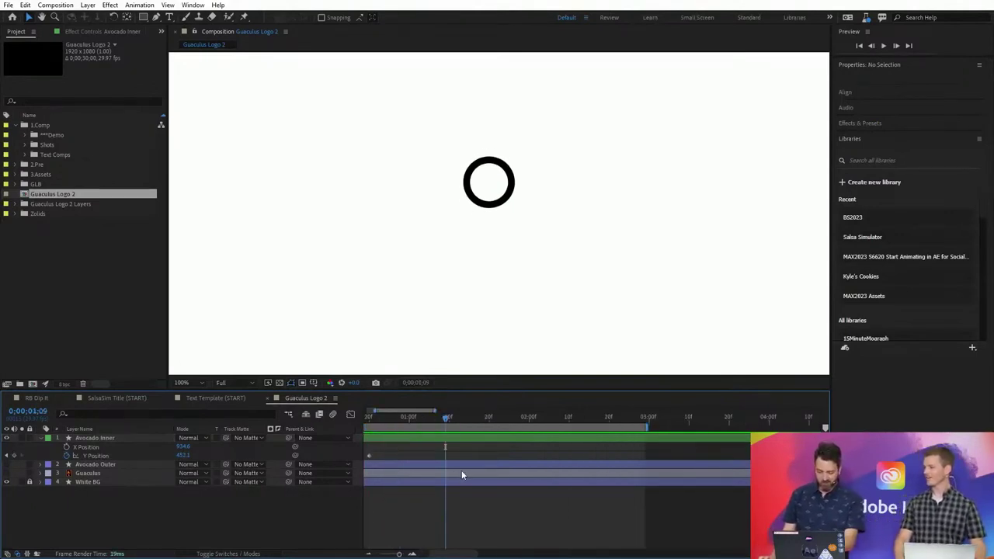
key(equal)
click(425, 455)
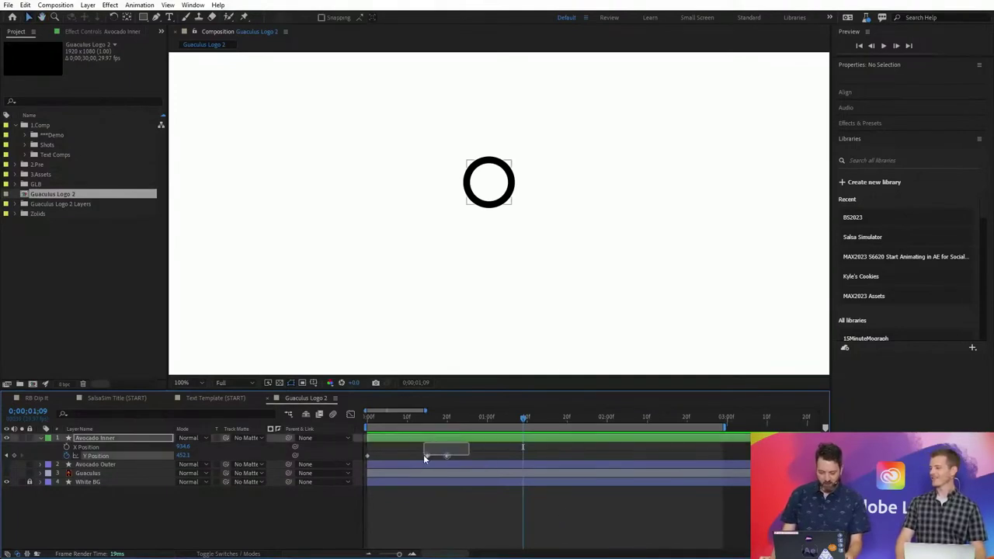
click(459, 454)
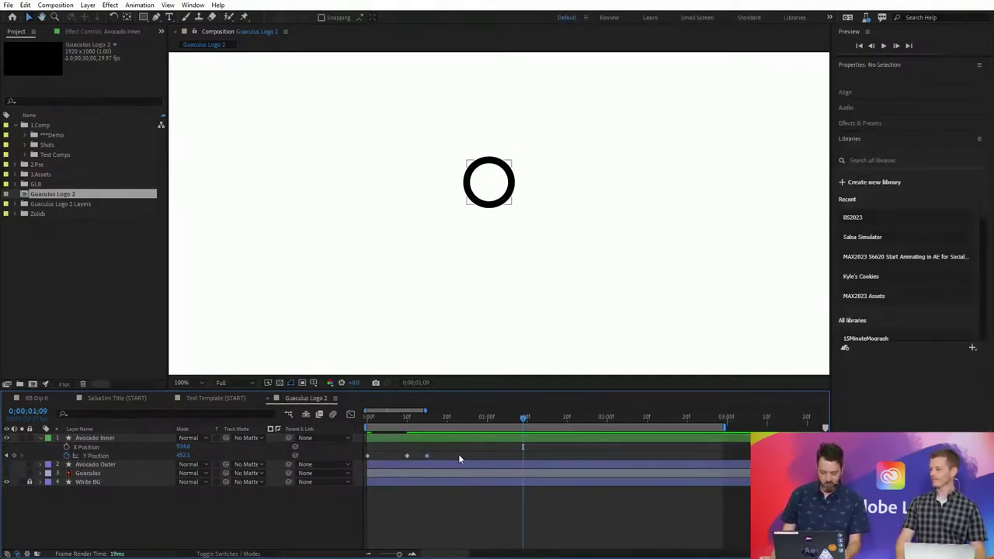
Set the starting Y Position keyframe of Avocado Inner to 556.1 and preview the movement
key(space)
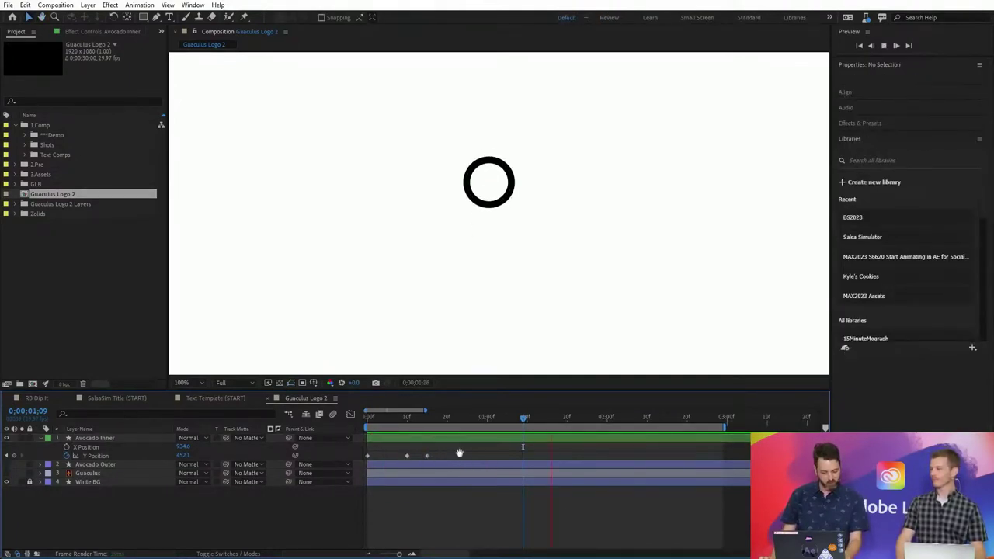
drag(383, 415, 350, 422)
drag(184, 456, 203, 455)
key(space)
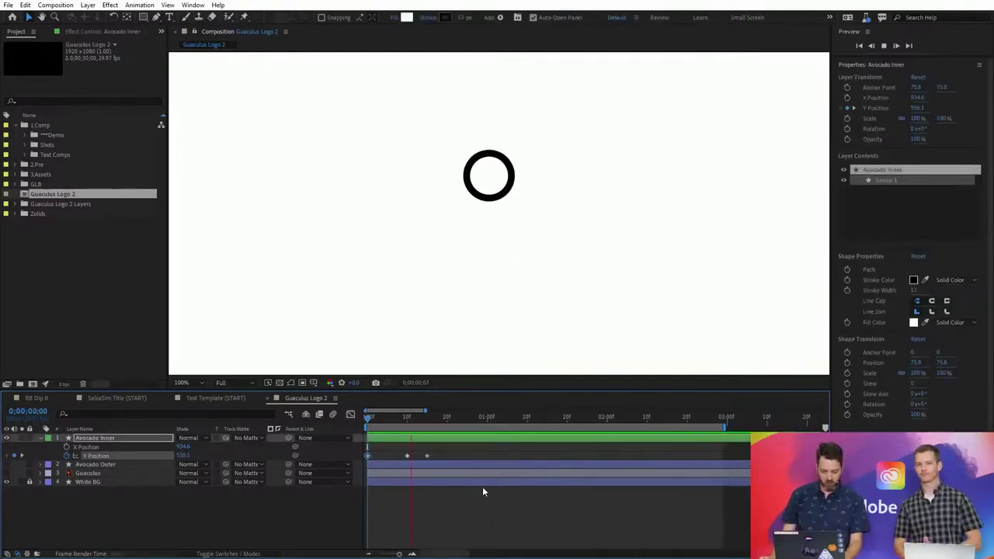
key(space)
Apply Easy Ease to all three Y Position keyframes of Avocado Inner and preview the eased movement
drag(457, 449, 358, 464)
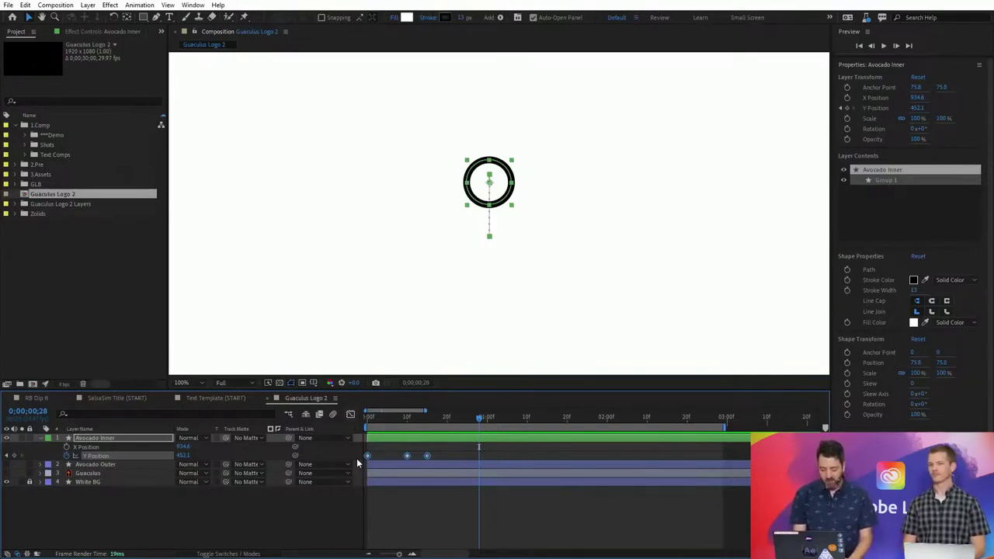
key(F9)
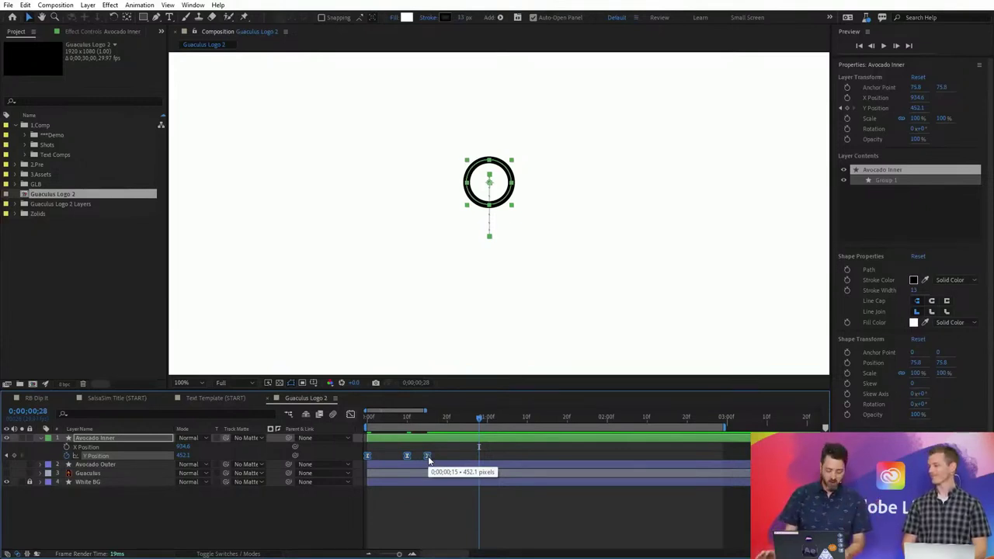
key(space)
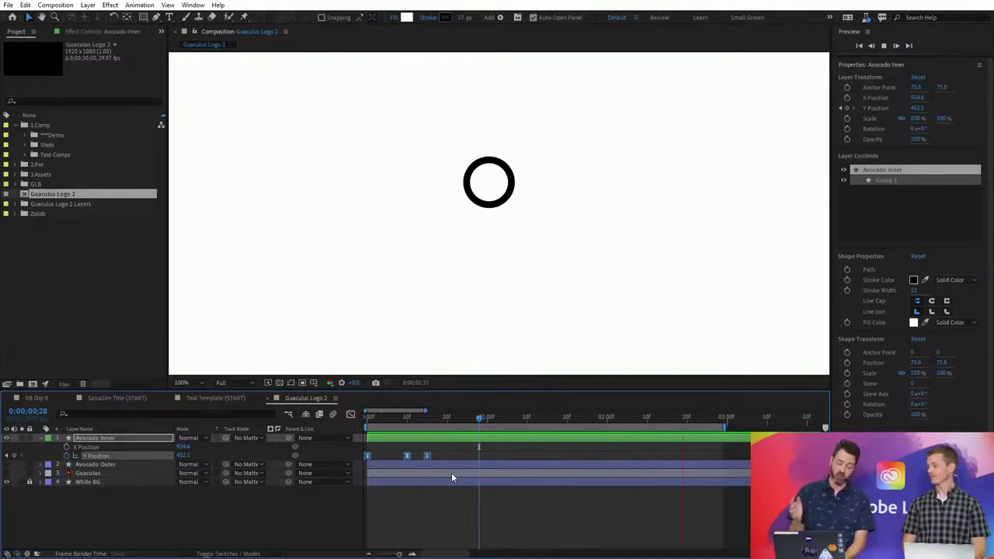
key(space)
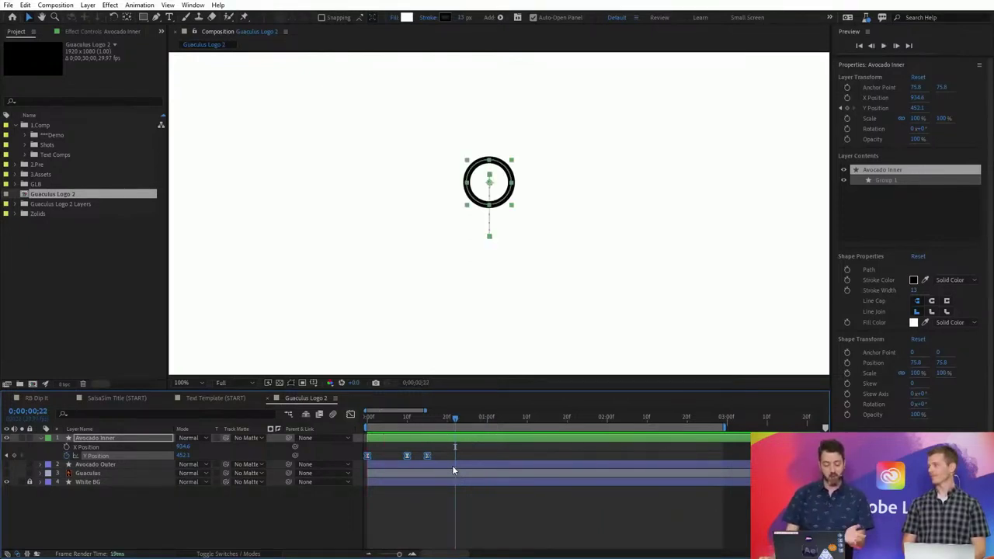
Lengthen the incoming ease handles of Avocado Inner's 10-frame and 15-frame Y Position keyframes in the Graph Editor and preview the motion
click(350, 415)
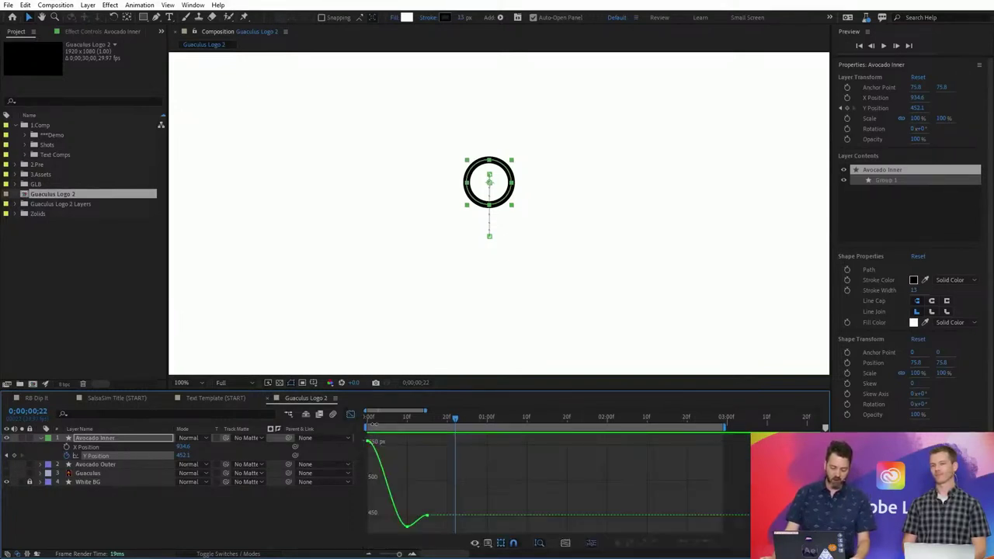
click(415, 529)
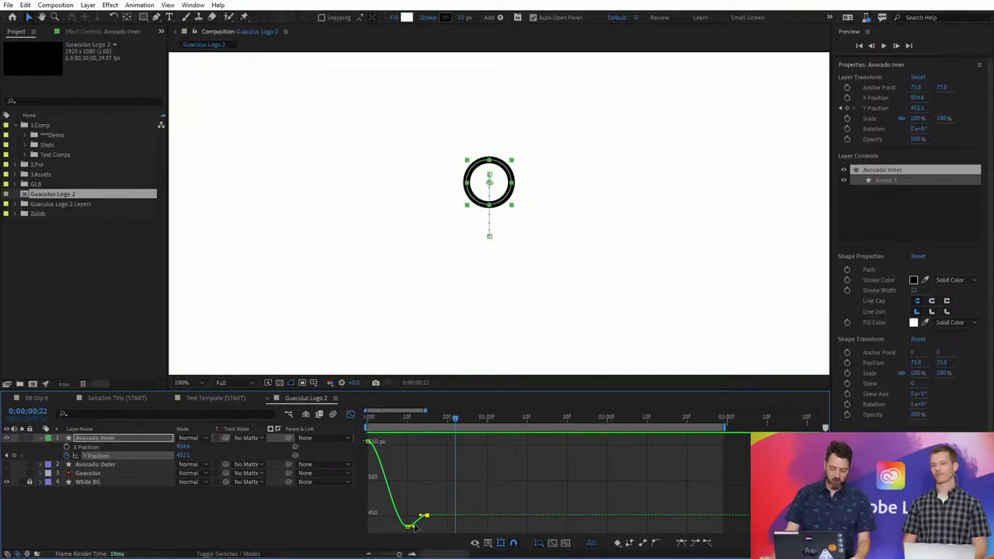
drag(416, 528, 381, 528)
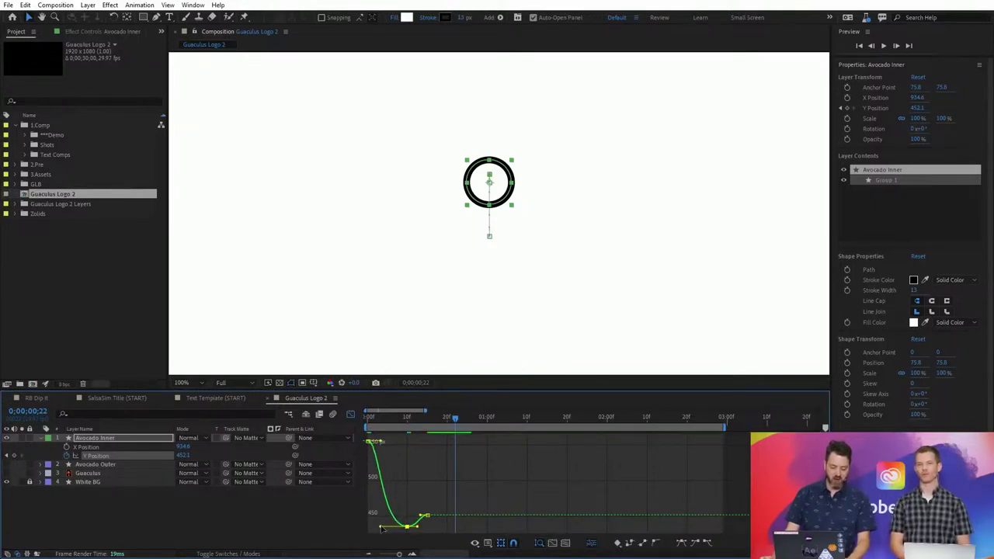
click(523, 499)
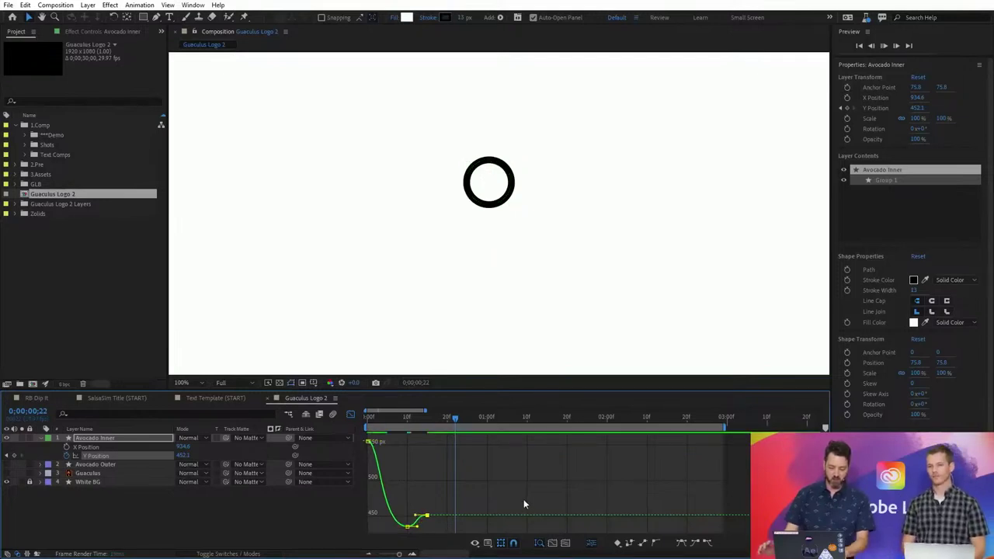
key(space)
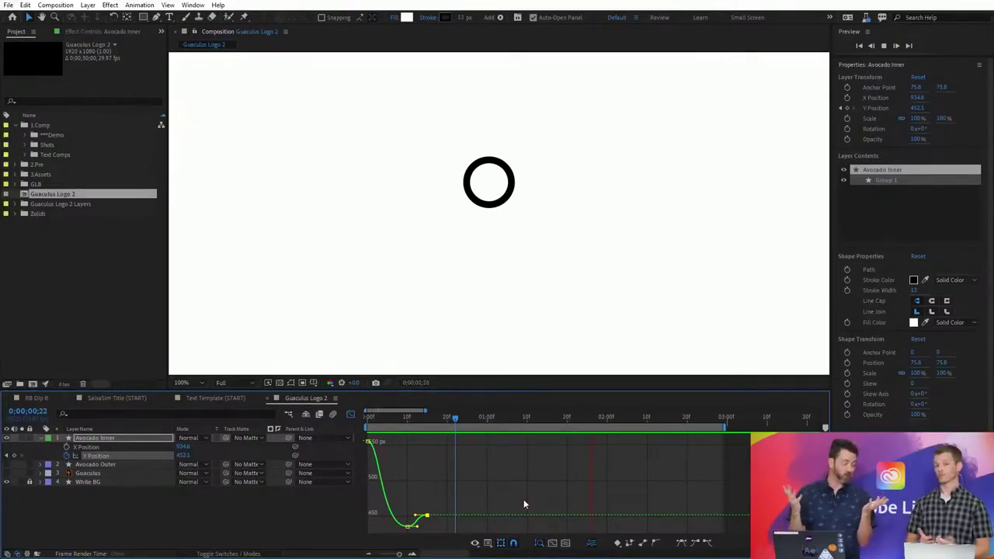
key(space)
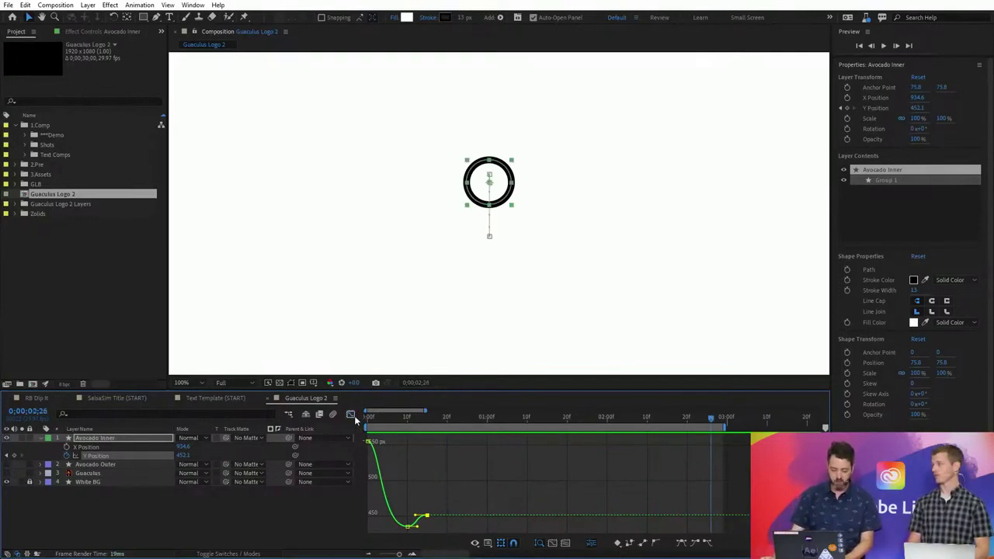
click(351, 414)
click(305, 509)
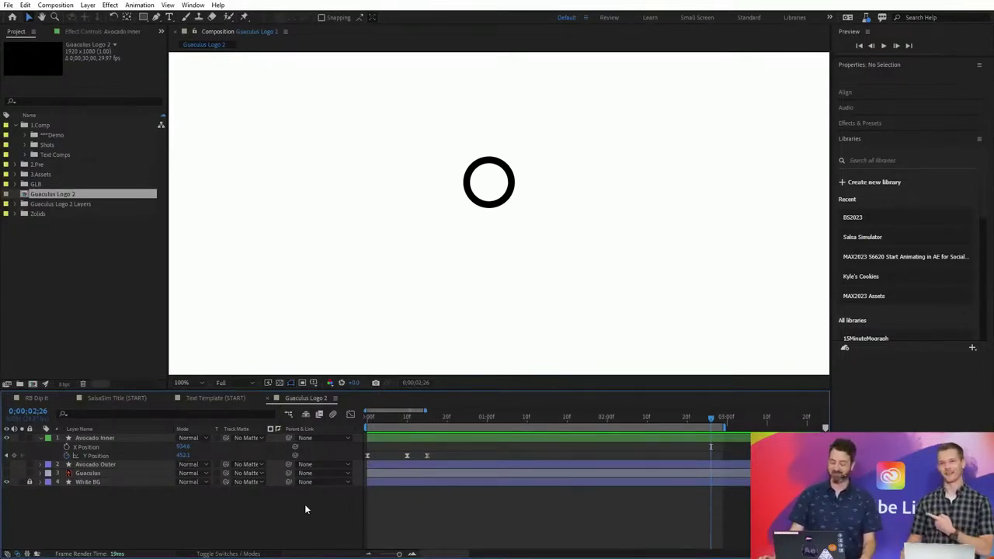
Keyframe Avocado Inner's Scale at 100% on frame 10 and 58% on frame 0
click(109, 438)
drag(412, 418, 406, 418)
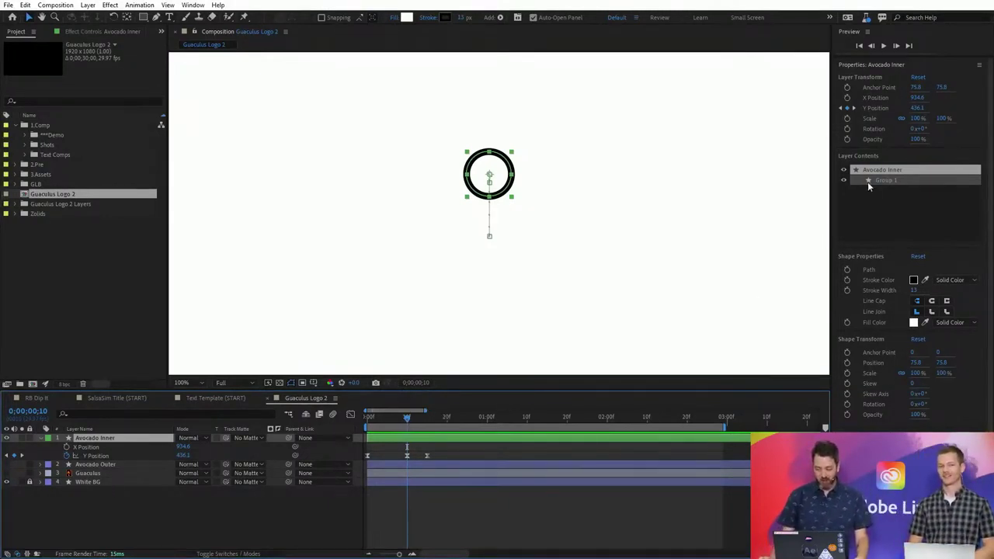
click(847, 119)
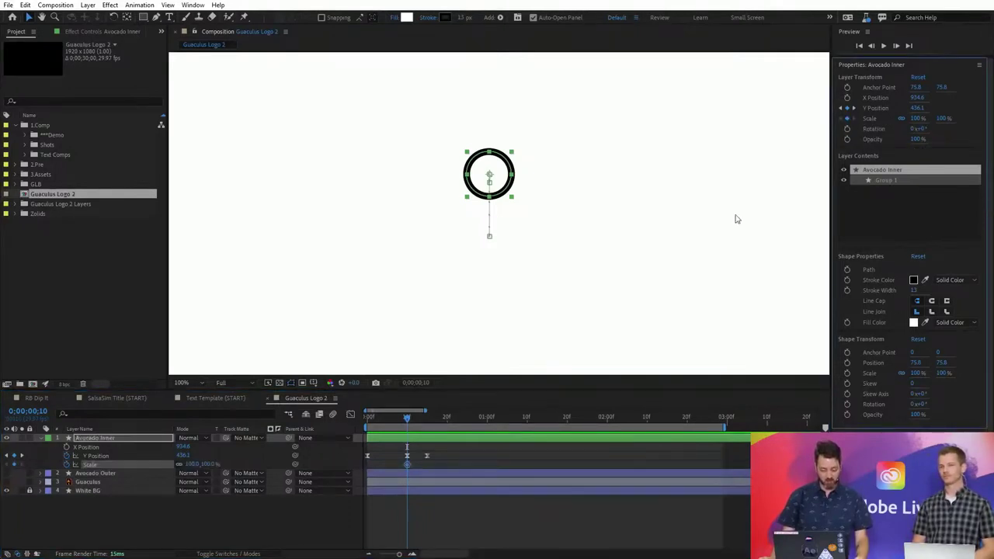
drag(405, 420, 368, 420)
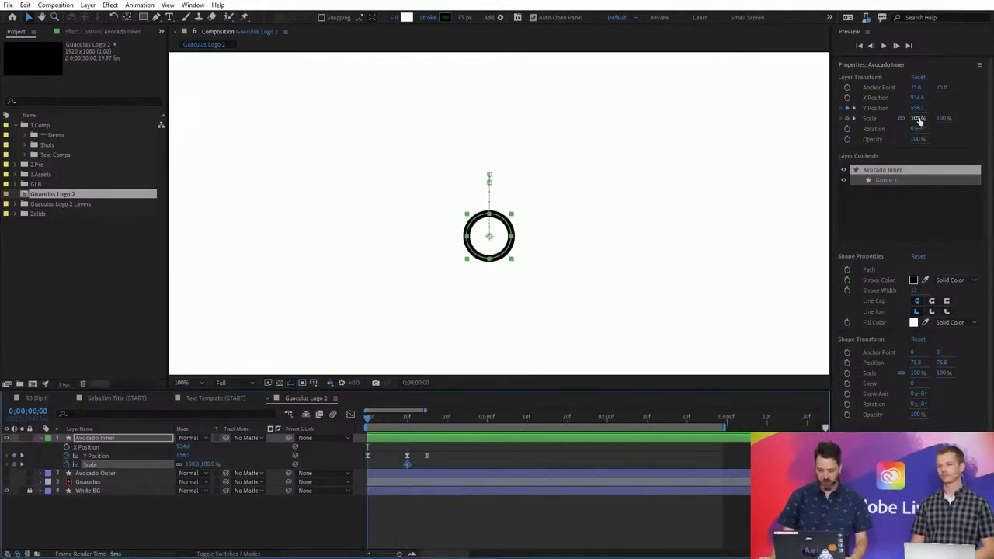
drag(915, 119, 897, 118)
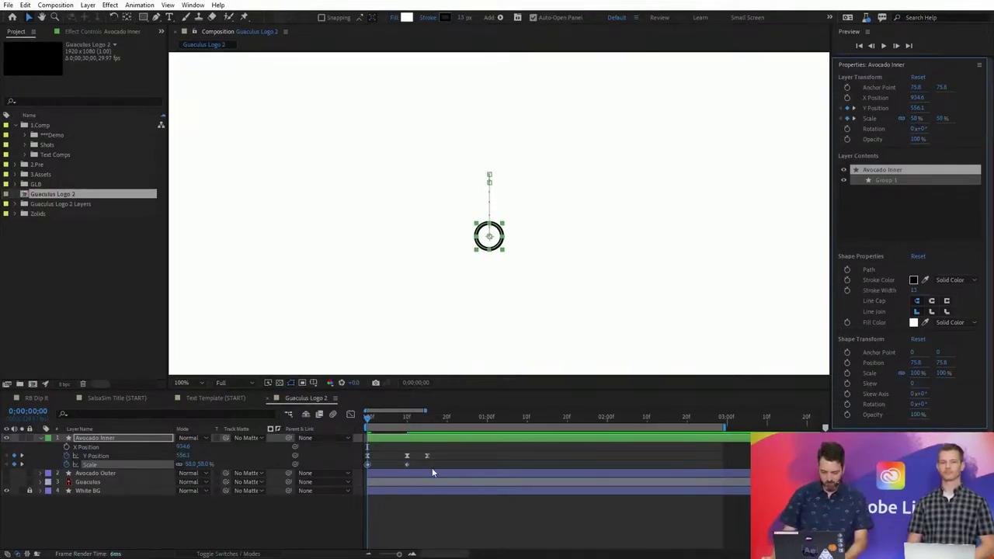
Apply Easy Ease to Avocado Inner's 10-frame Scale keyframe and preview the animation
click(403, 468)
click(407, 465)
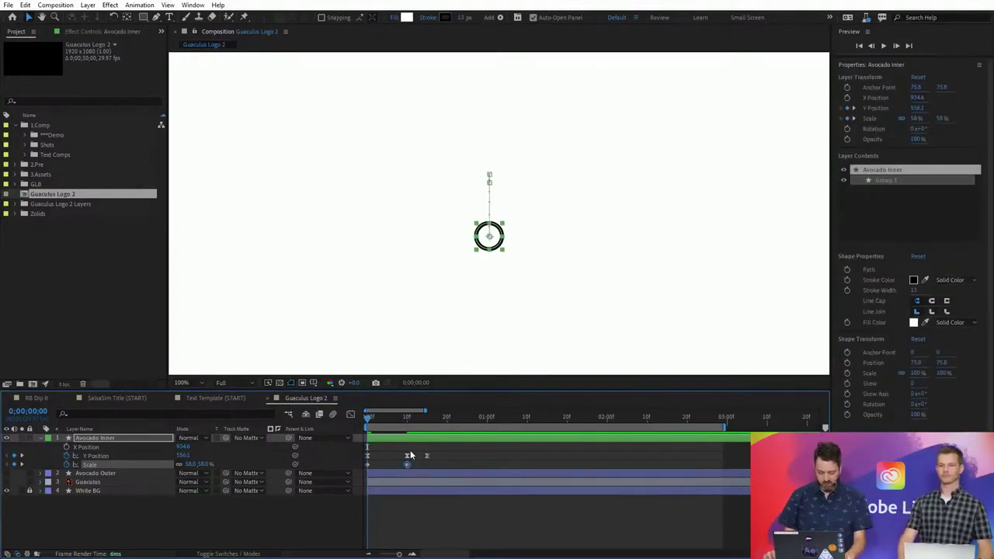
click(239, 517)
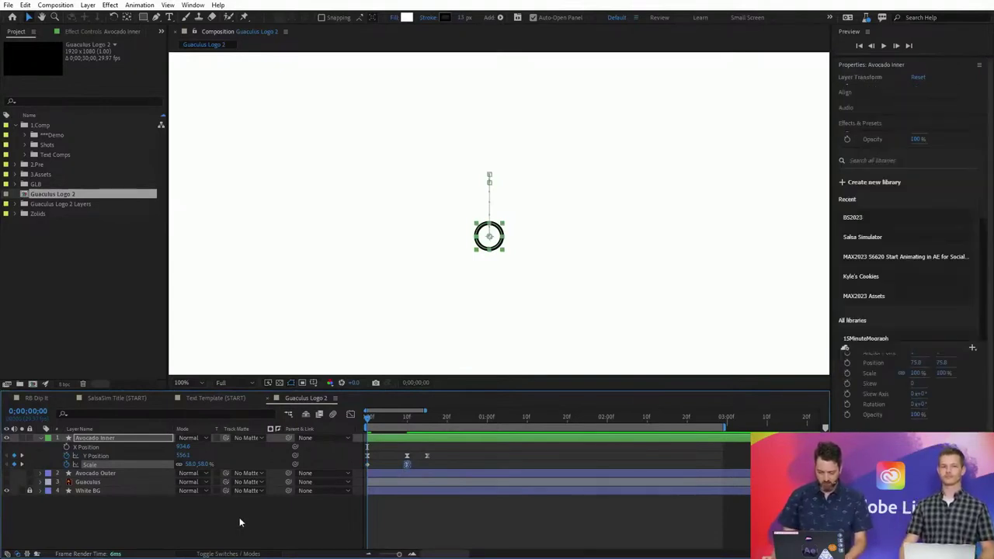
key(space)
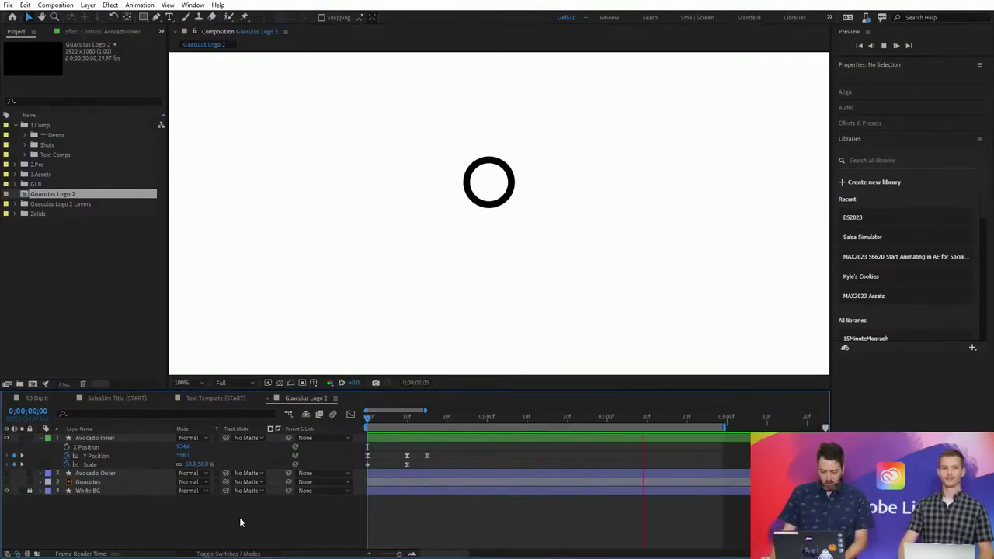
key(space)
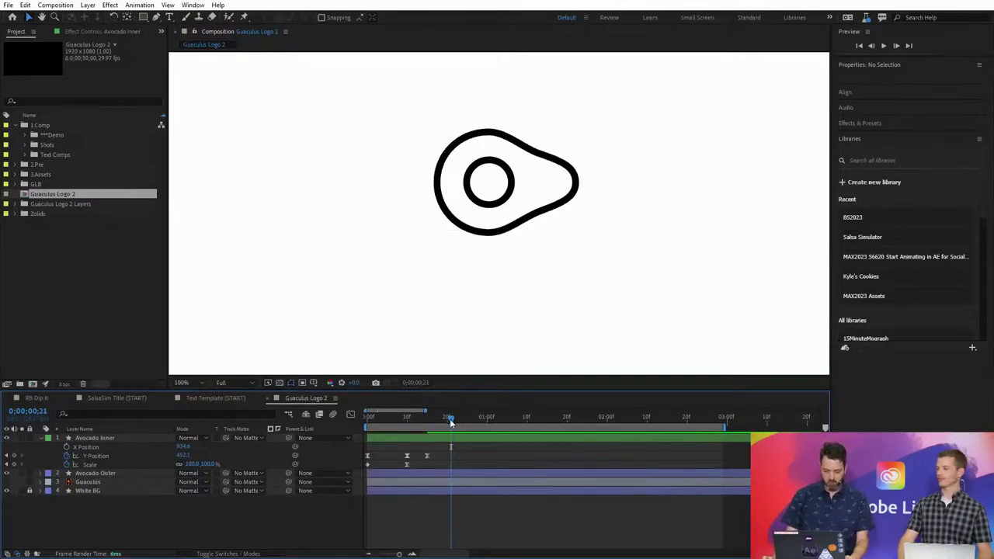
Check the circle's motion inside the Avocado Outer outline and show the layer switches in the timeline
drag(451, 420, 398, 417)
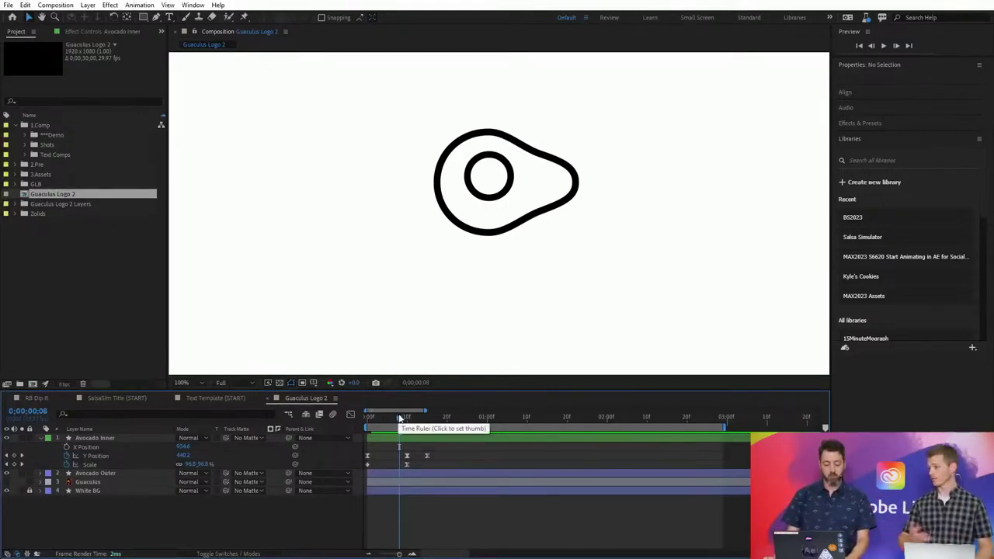
drag(399, 418, 452, 419)
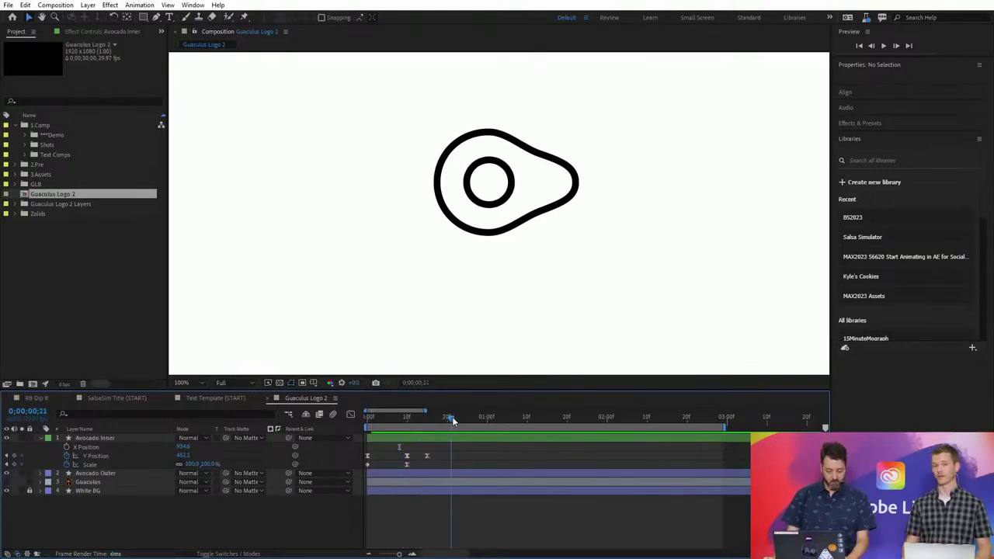
click(124, 474)
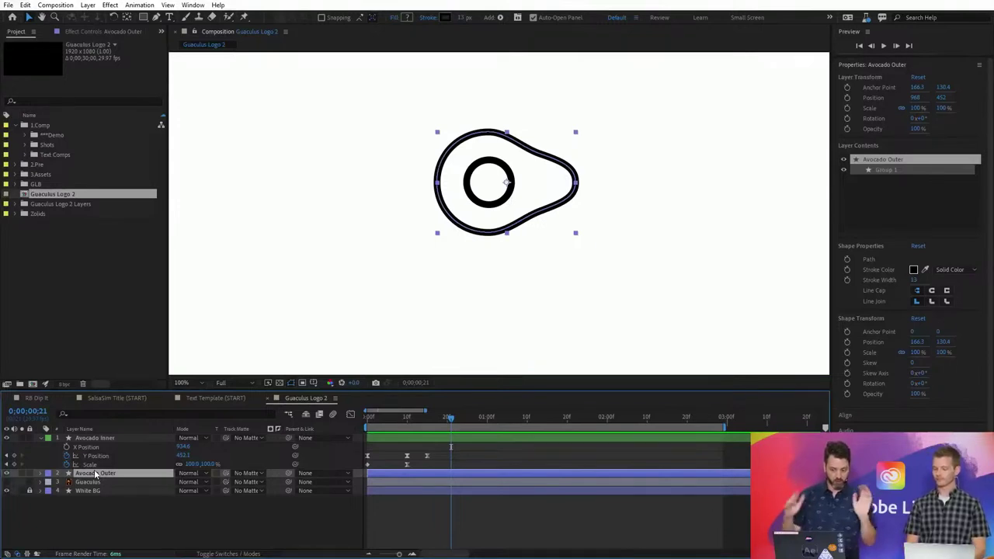
click(227, 553)
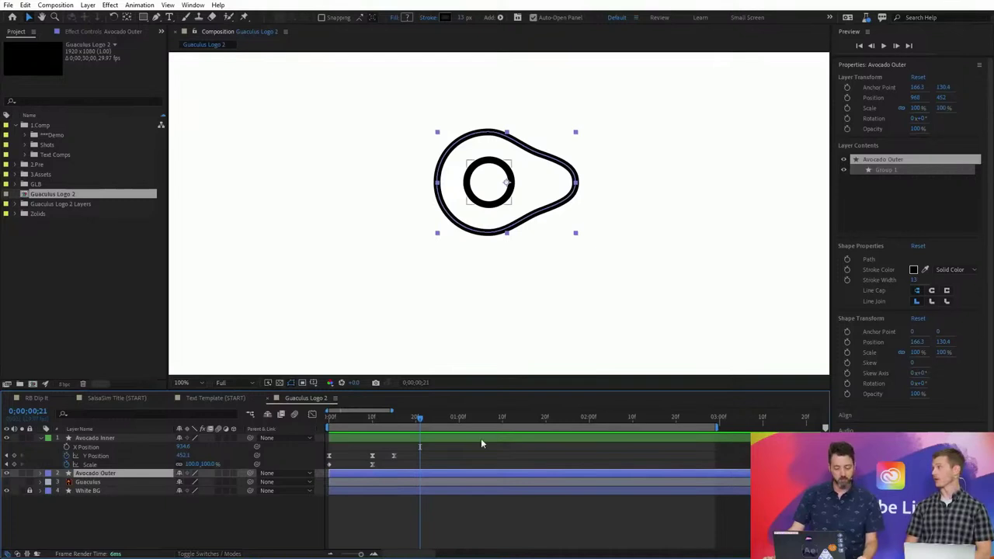
Duplicate Avocado Inner and delete the overshoot Y Position keyframe at frame 10 of the duplicate
click(427, 438)
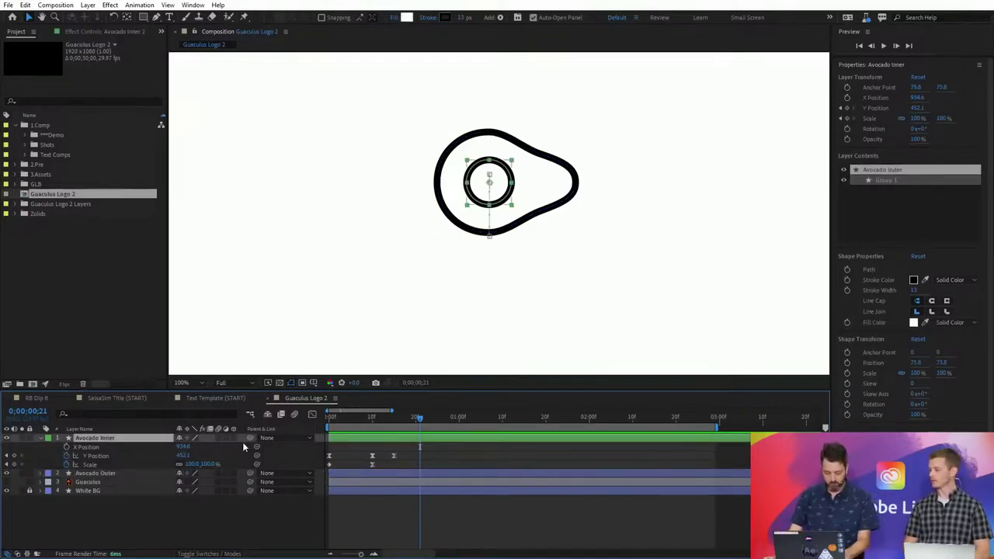
key(ctrl+d)
key(u)
click(373, 448)
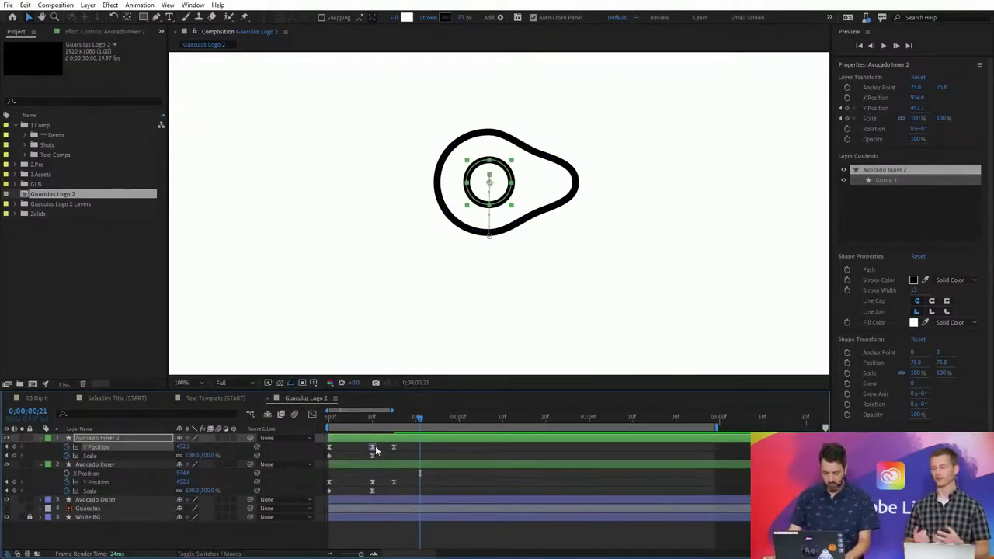
Shift the Avocado Inner 2 layer to start at frame 20 and hide Avocado Outer
click(391, 438)
drag(391, 438, 475, 437)
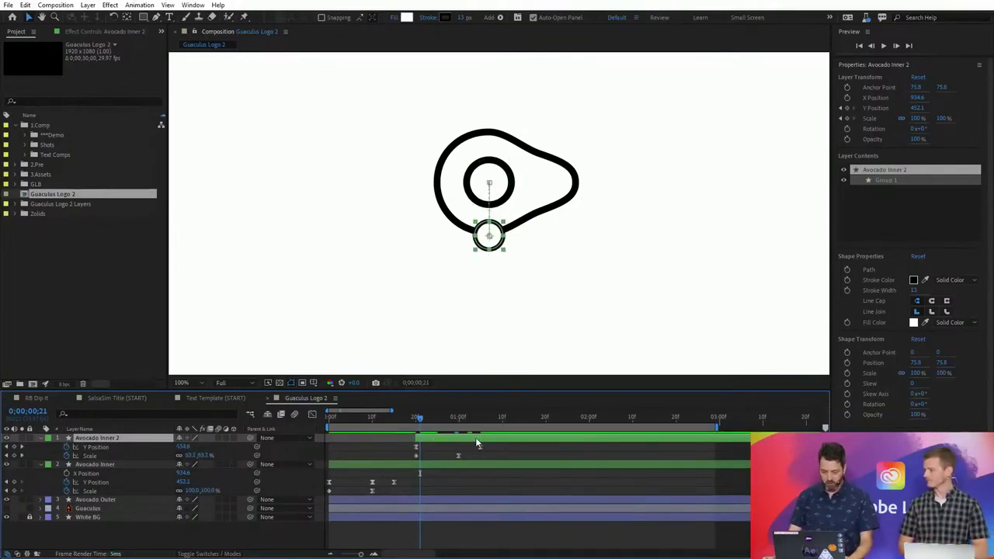
click(7, 500)
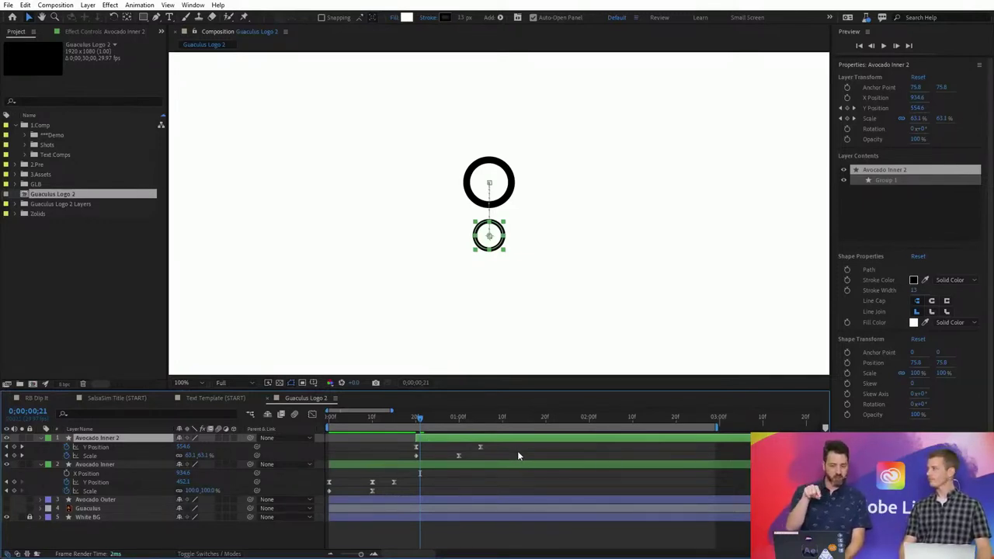
Preview the two circle animations from the start of the composition
key(space)
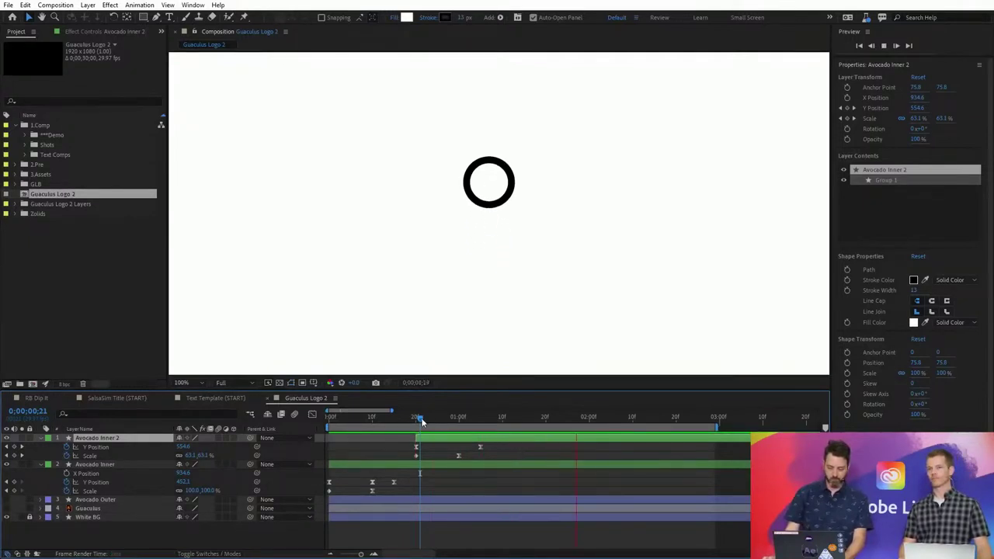
click(330, 417)
key(space)
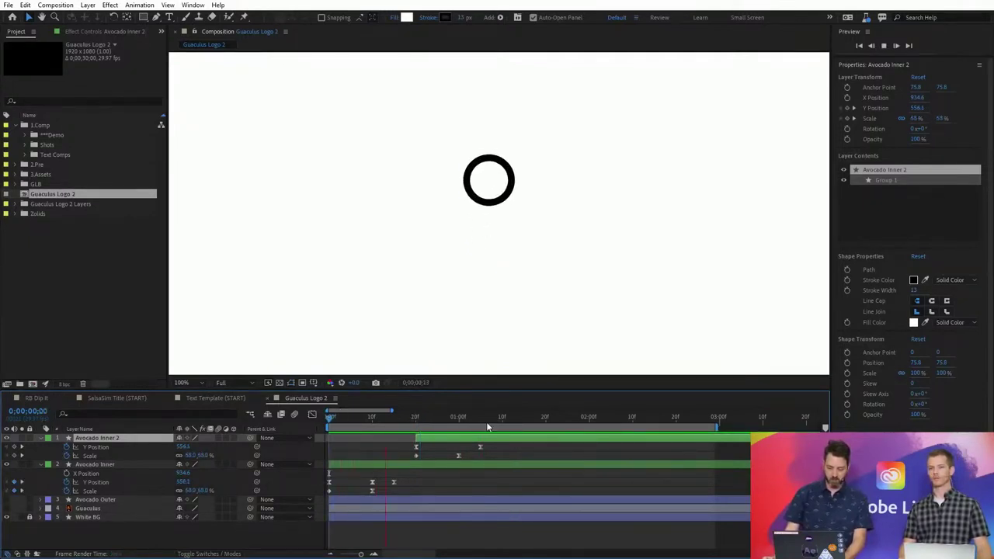
key(space)
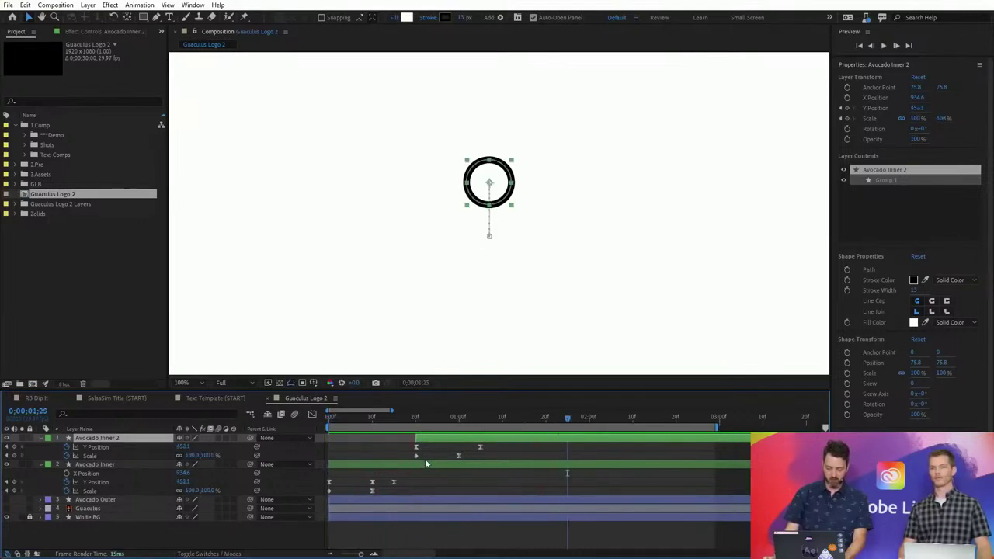
Trim the end of Avocado Inner to frame 19, just before Avocado Inner 2 starts, and preview the sequence
click(425, 463)
click(416, 418)
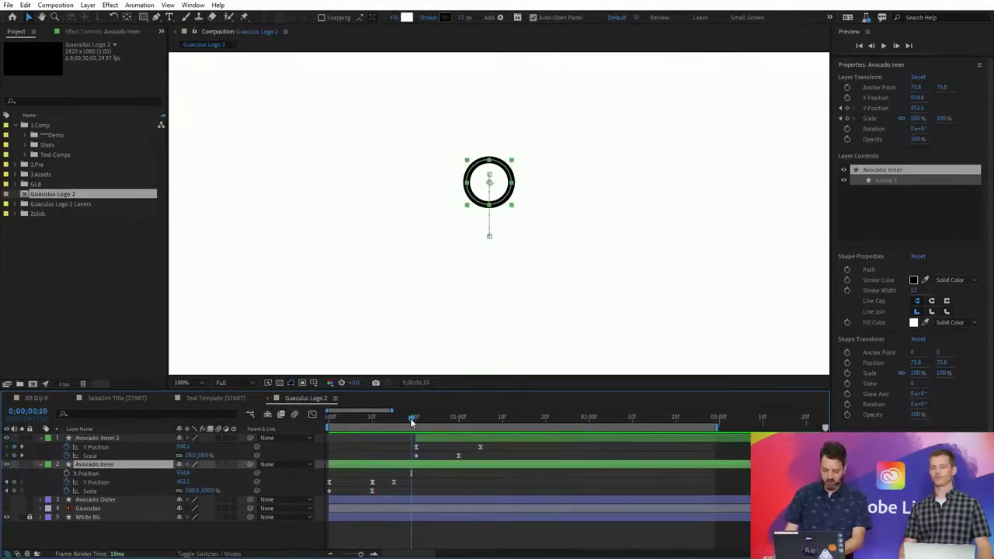
key(alt+bracketright)
click(462, 486)
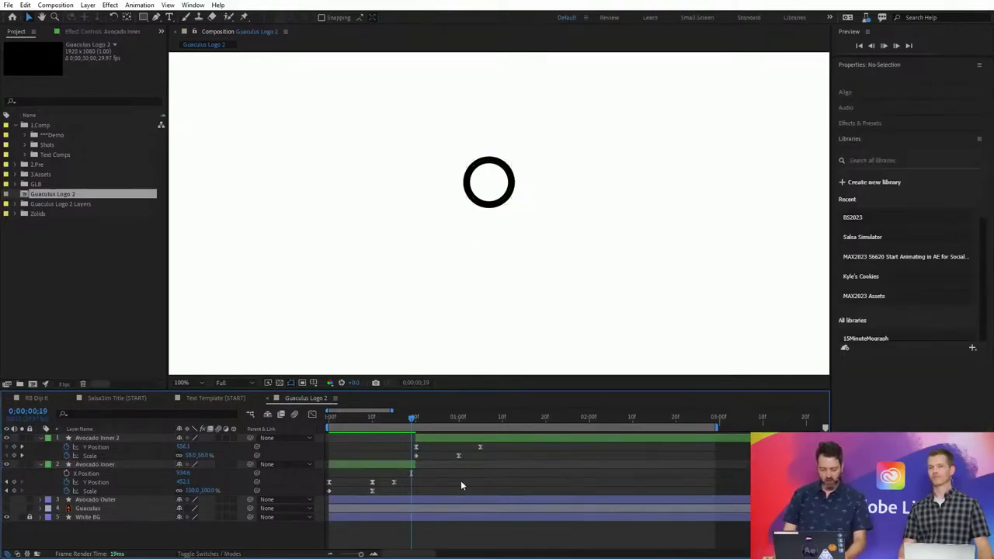
key(space)
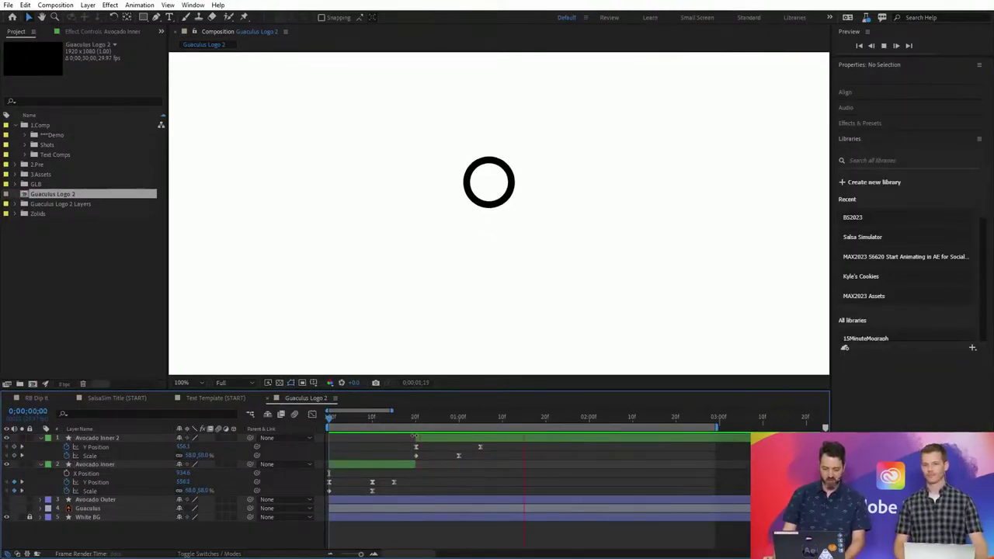
Delete the Avocado Inner 2 layer and extend the end of Avocado Inner past the 3-second mark
click(327, 418)
drag(327, 418, 559, 411)
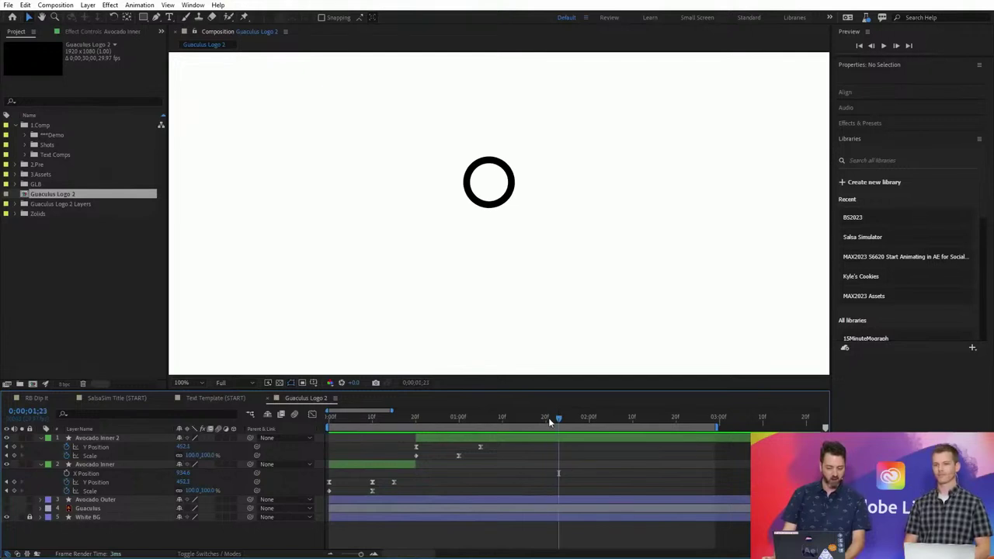
click(541, 439)
key(Delete)
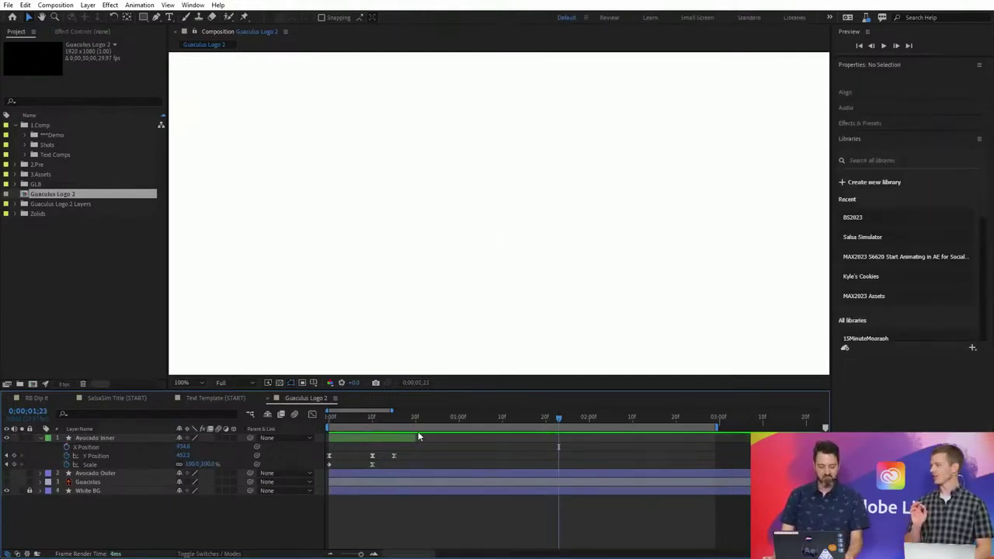
click(419, 435)
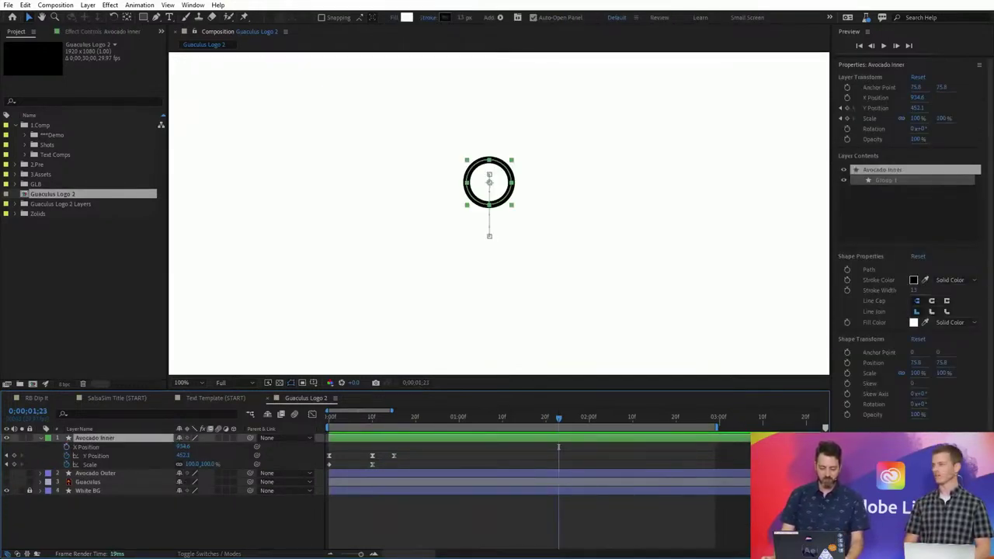
click(291, 529)
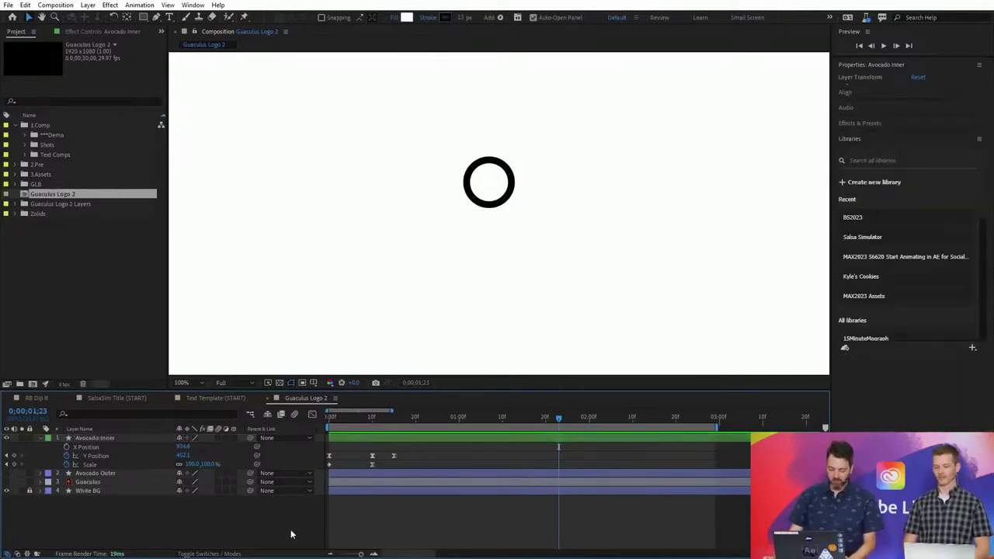
Show Avocado Outer, parent it to Avocado Inner with the playhead at frame 22, and preview the linked motion
drag(359, 420, 424, 417)
click(6, 473)
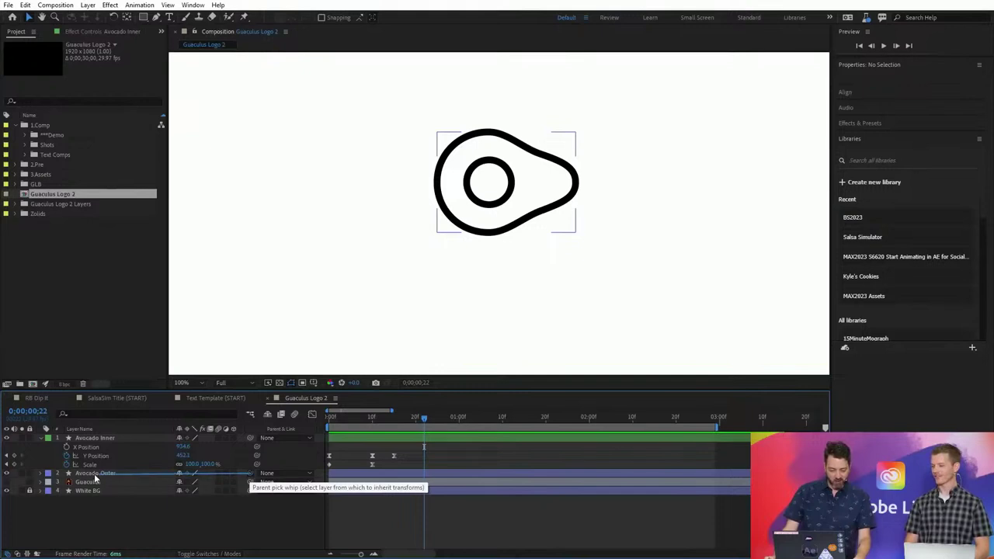
drag(250, 473, 109, 438)
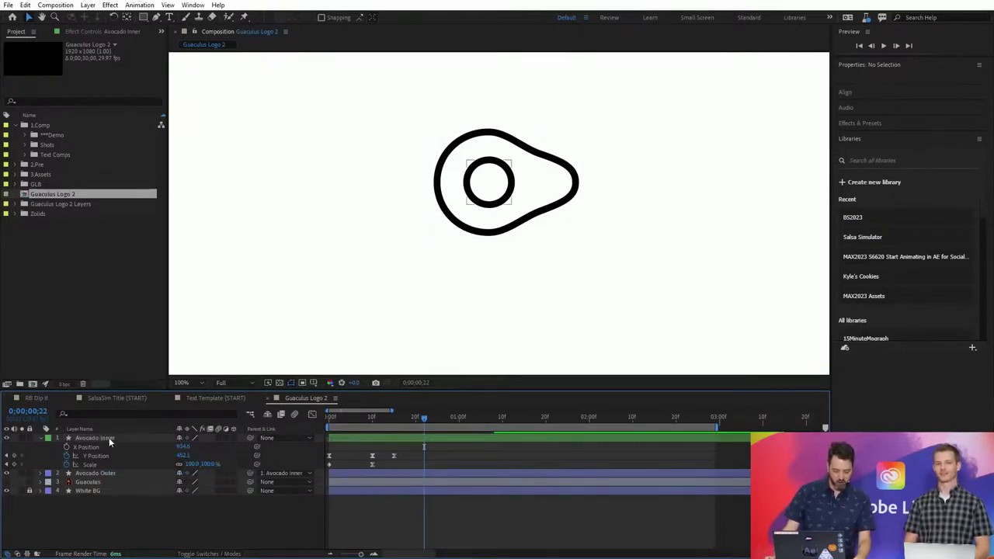
key(space)
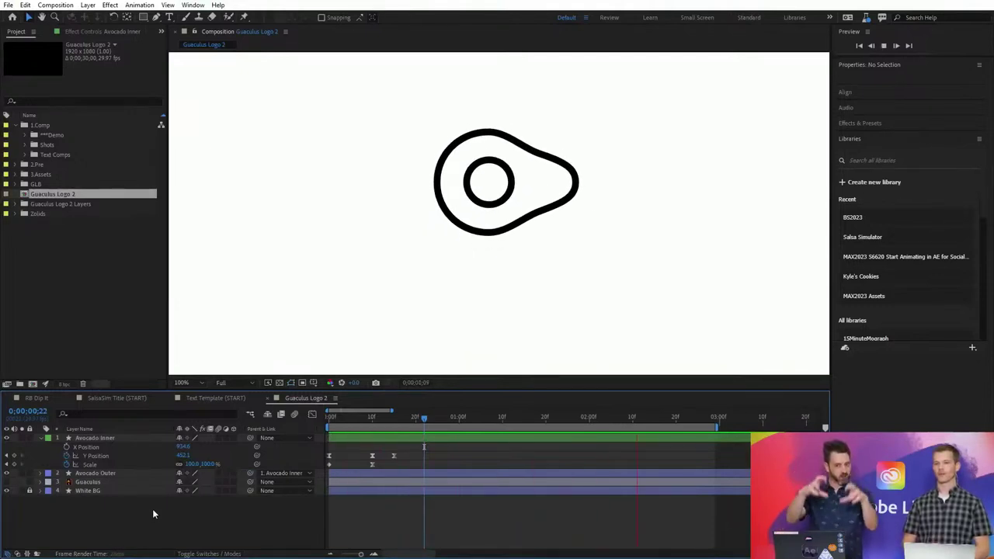
key(space)
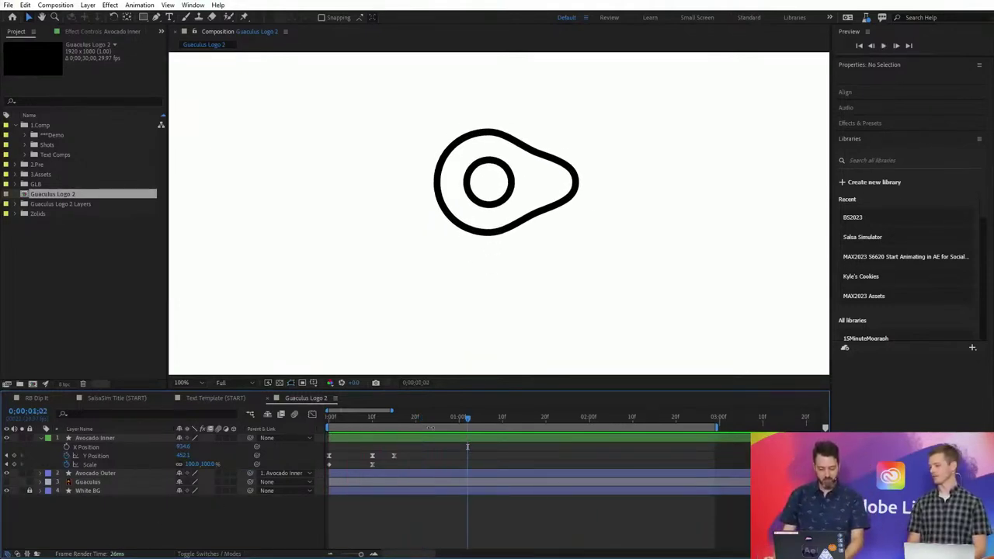
Reveal only the Path property of Avocado Outer's Path 1 in the timeline and change the layer's label color to pink
drag(431, 420, 404, 420)
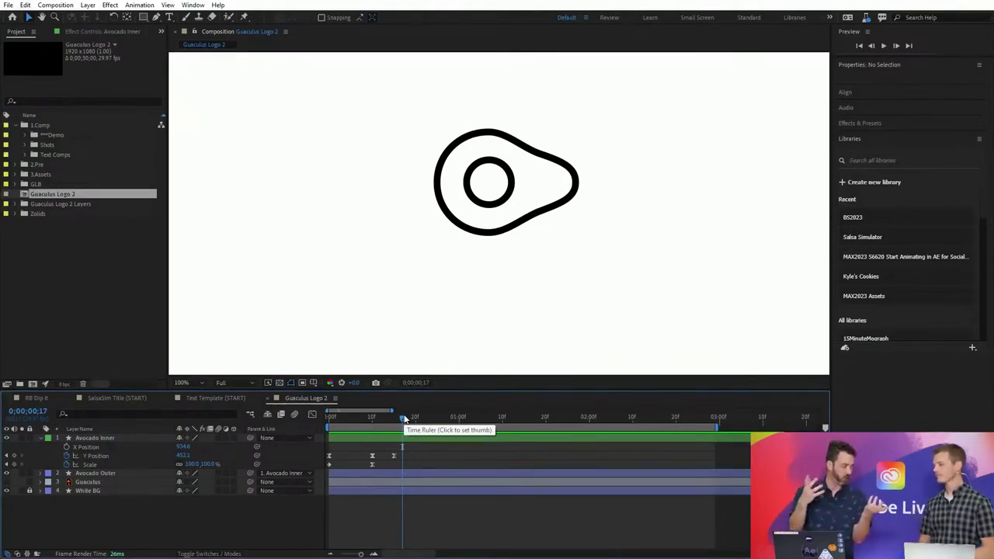
click(114, 474)
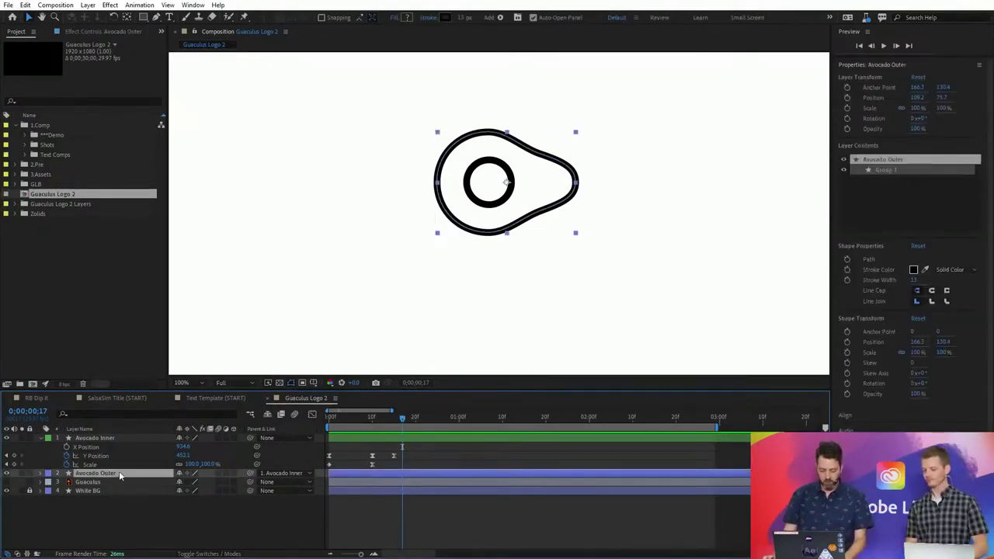
key(u)
key(u)
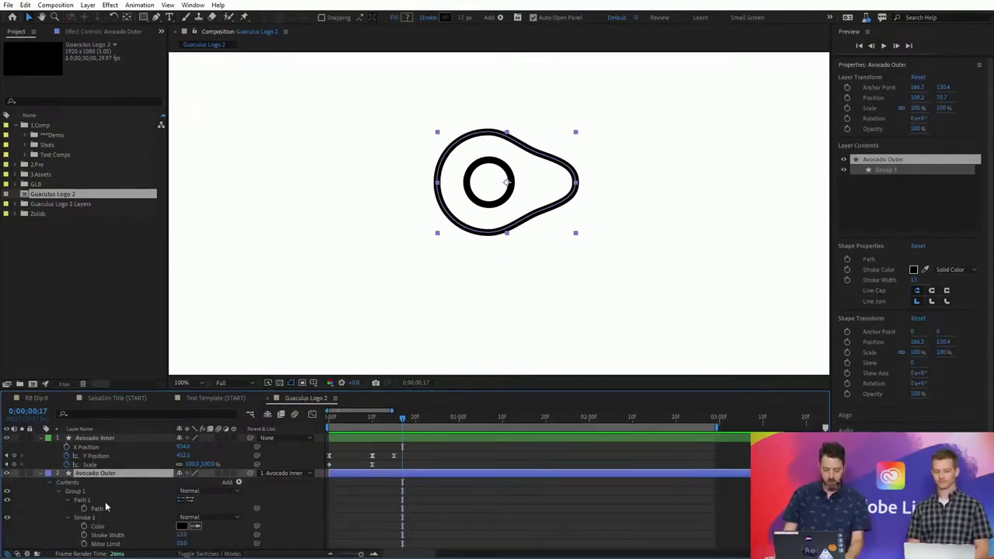
click(105, 502)
key(s)
key(s)
click(66, 500)
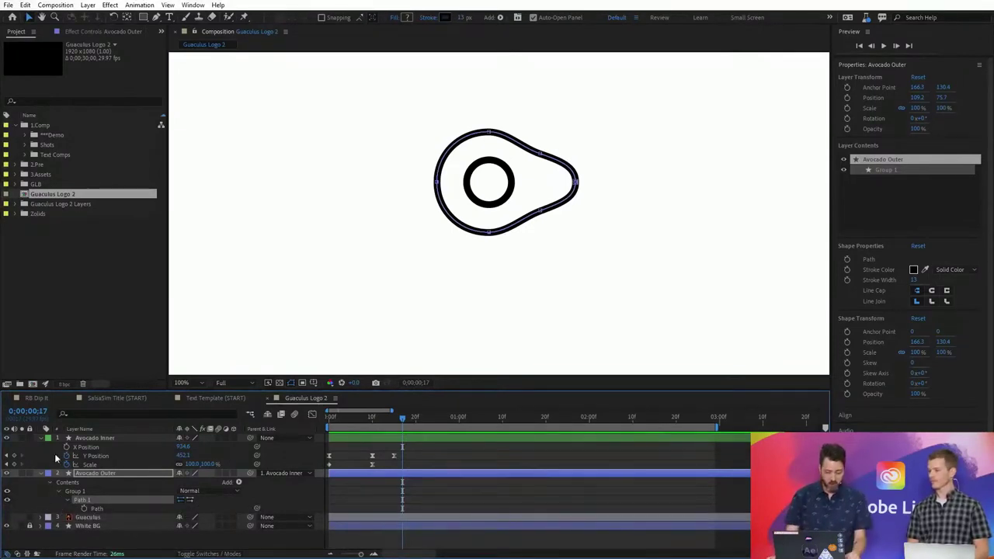
click(48, 474)
click(85, 421)
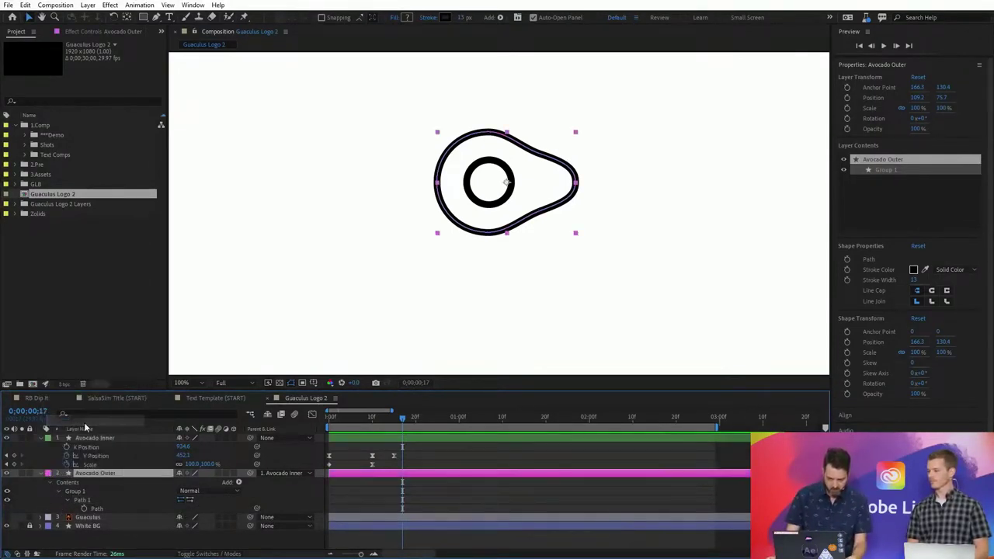
Add a Path keyframe for the full avocado shape on Avocado Outer at frame 15
key(period)
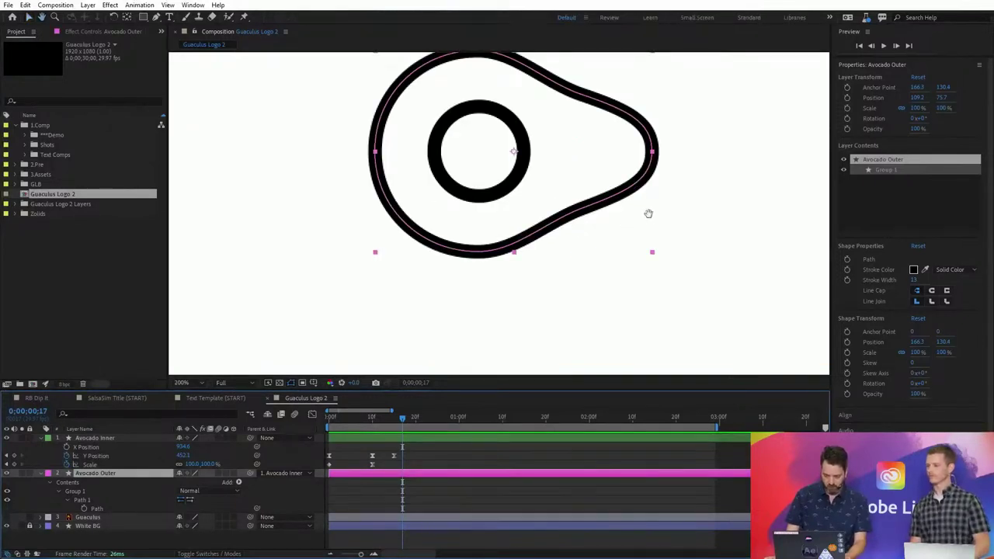
drag(648, 213, 640, 269)
click(87, 498)
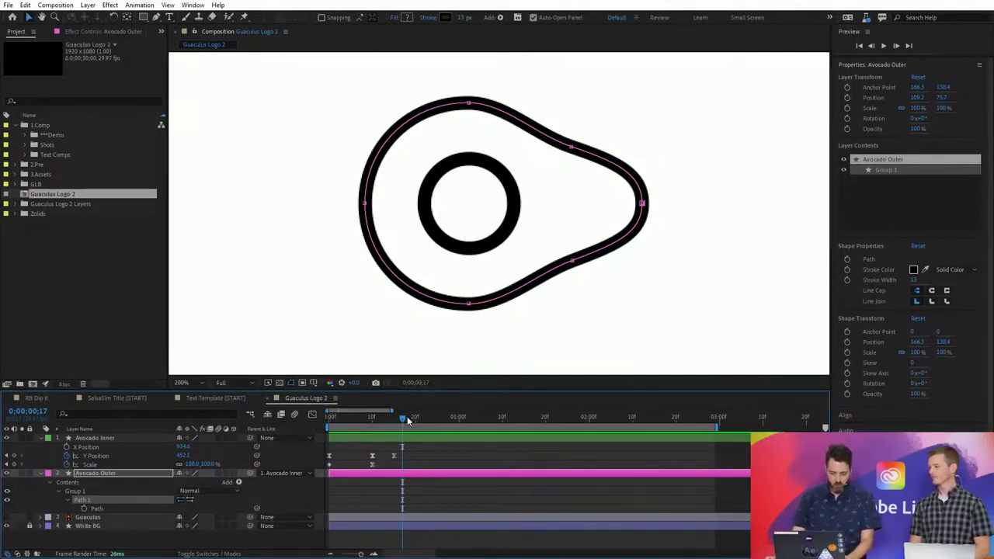
drag(398, 416, 393, 418)
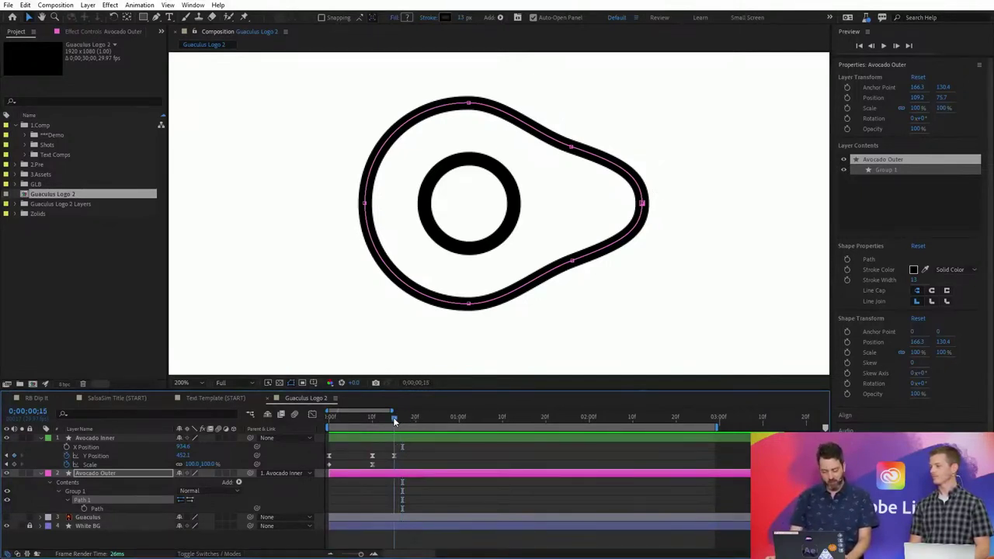
click(84, 509)
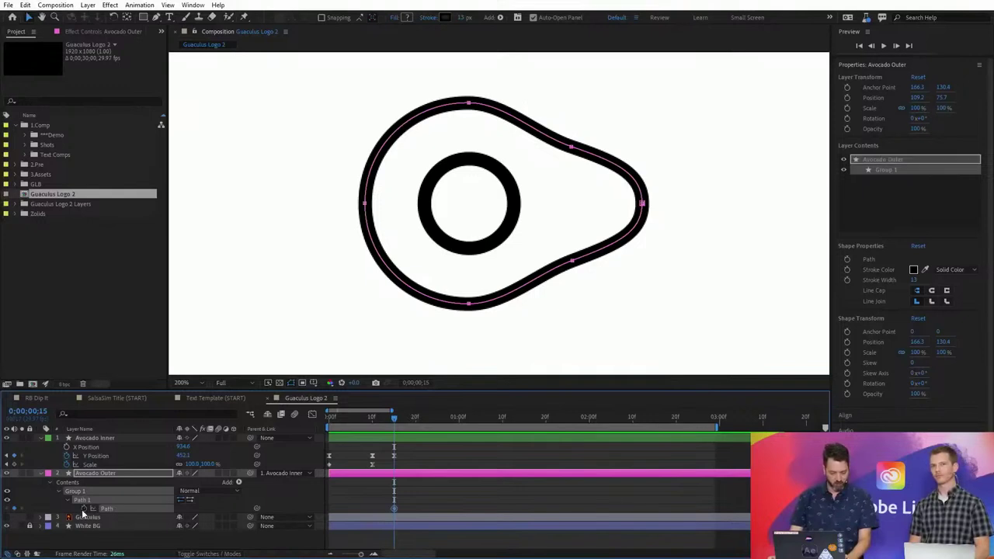
At frame 10, scale down and reposition the Avocado Outer path so its round end lines up with the inner circle
drag(393, 418, 373, 419)
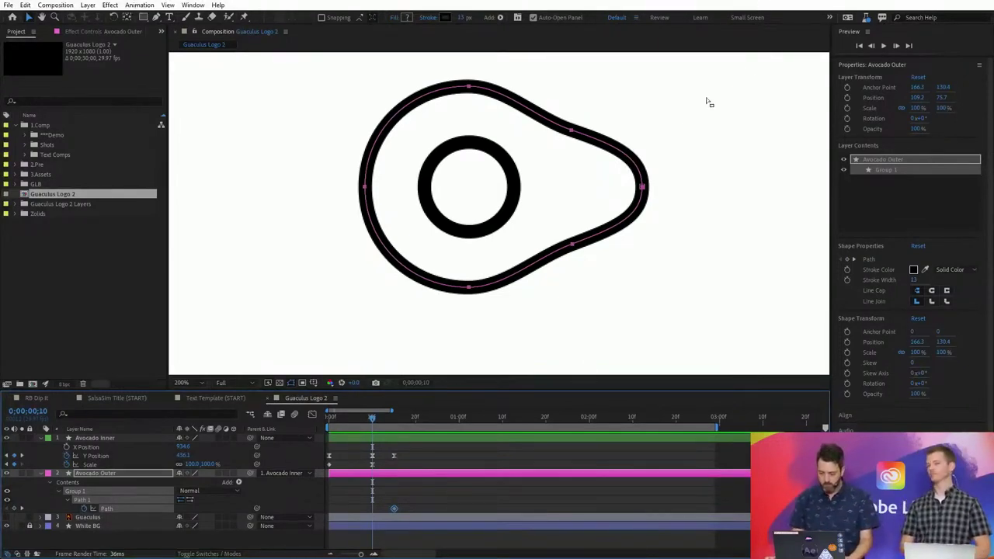
double_click(468, 88)
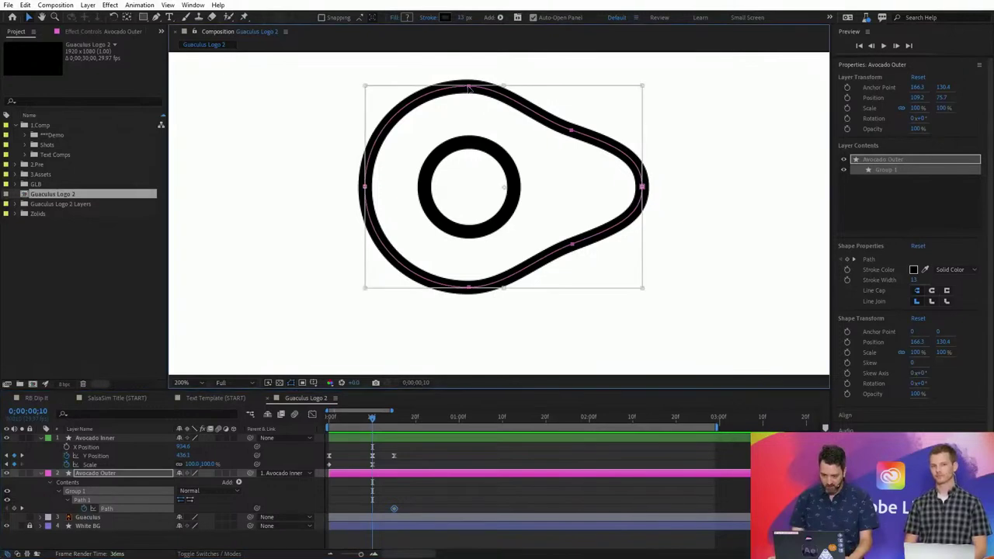
drag(374, 94, 435, 140)
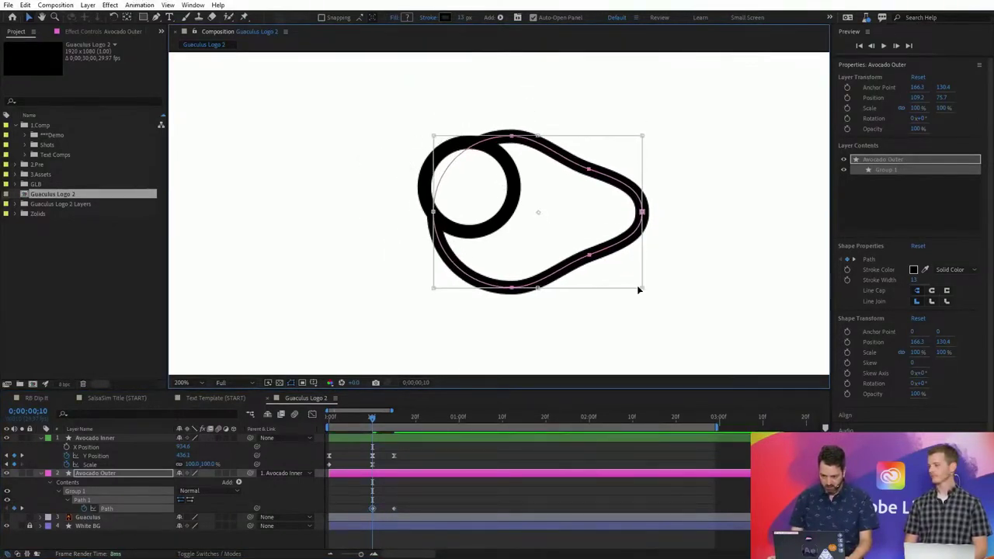
drag(641, 287, 558, 228)
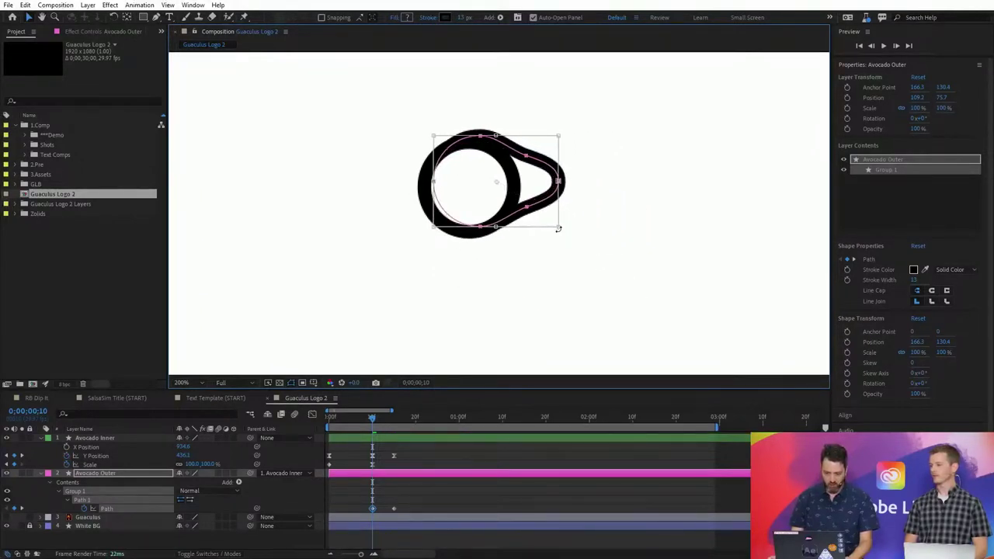
drag(477, 182, 469, 188)
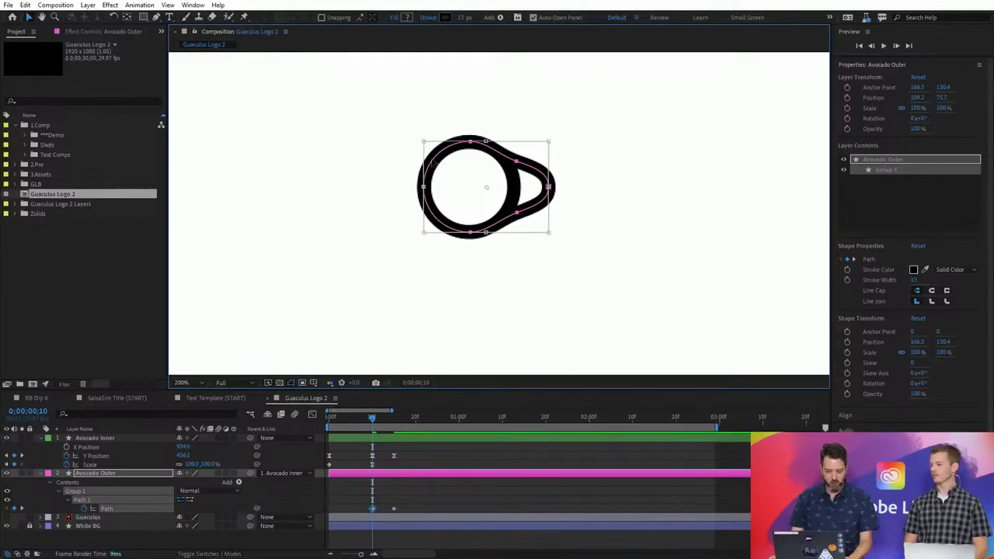
drag(424, 142, 453, 168)
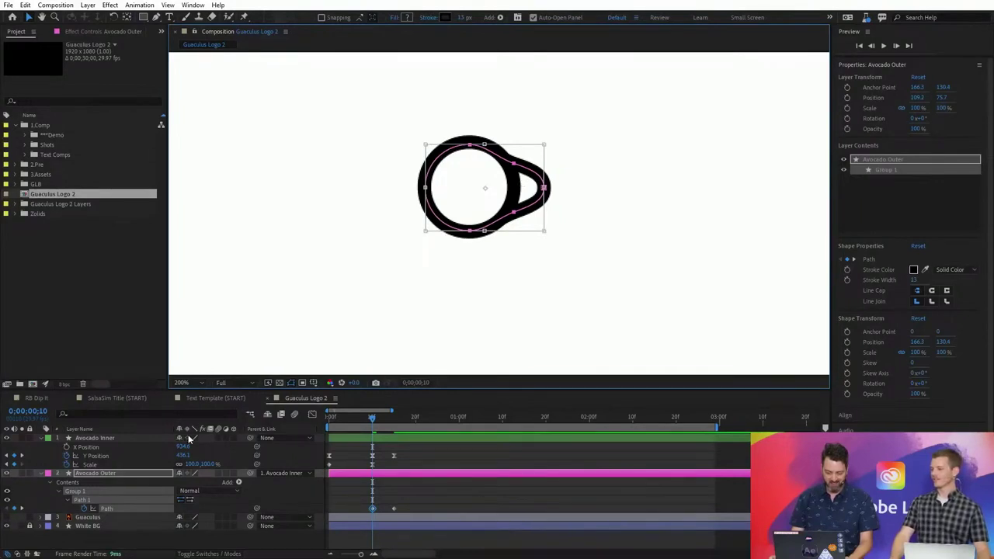
Pull in the points of the Avocado Outer path's narrow end until the outline follows the inner circle at frame 10
click(60, 500)
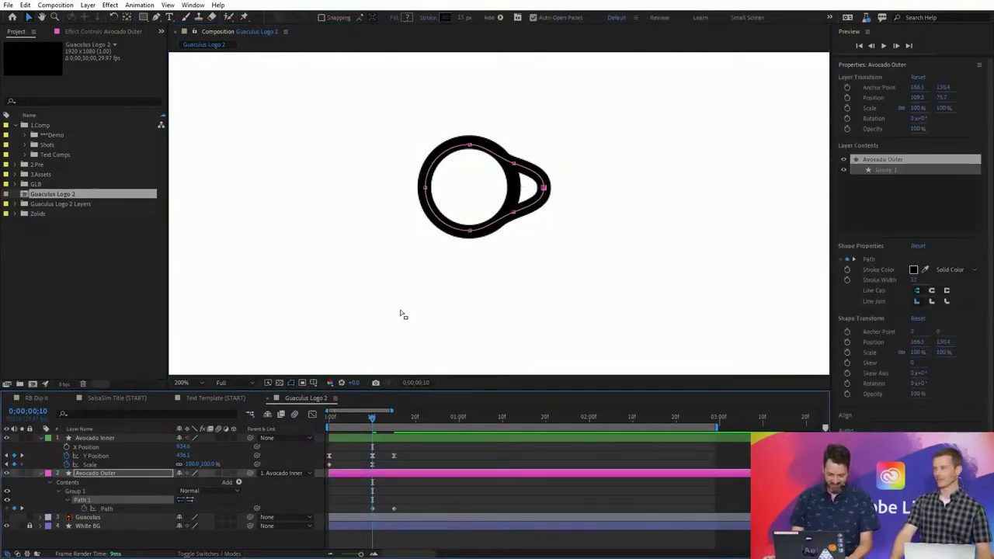
click(546, 191)
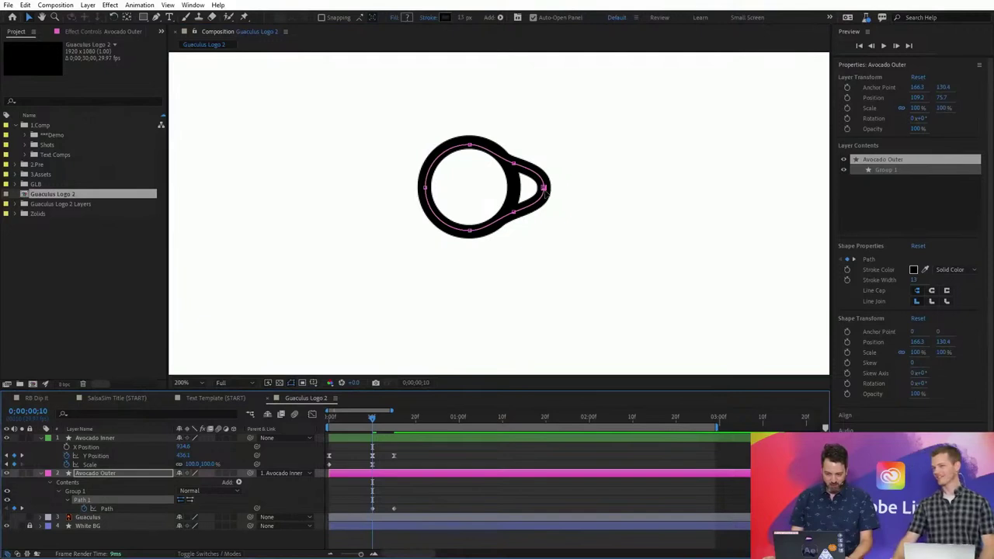
drag(545, 187, 487, 146)
mouse_move(515, 216)
mouse_down()
mouse_move(523, 198)
mouse_move(501, 217)
mouse_up()
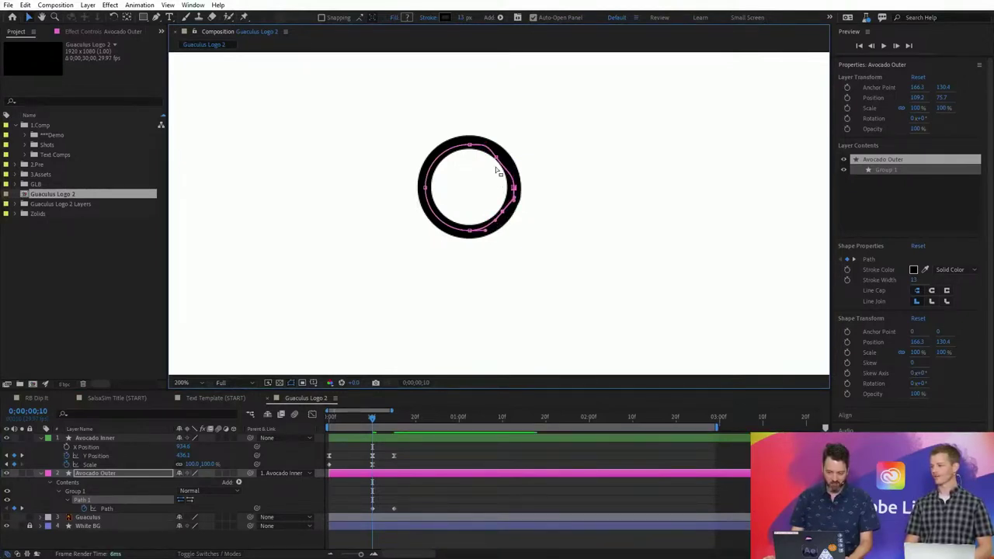
mouse_move(495, 157)
mouse_down()
mouse_move(509, 172)
mouse_move(504, 164)
mouse_up()
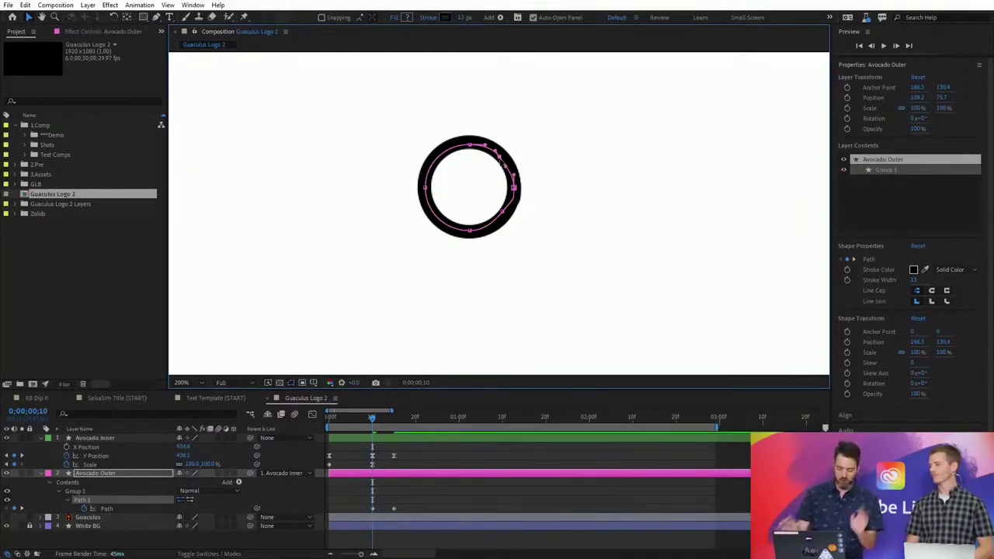
Move the circular Path keyframe to frame 0 and the full avocado keyframe to frame 10, easing the latter
click(373, 509)
drag(373, 510, 330, 513)
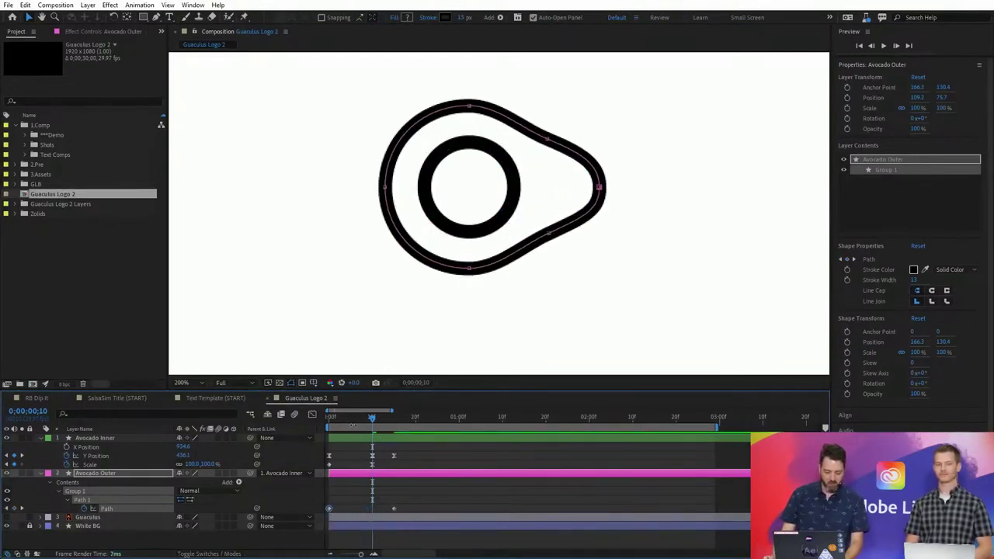
drag(329, 420, 372, 415)
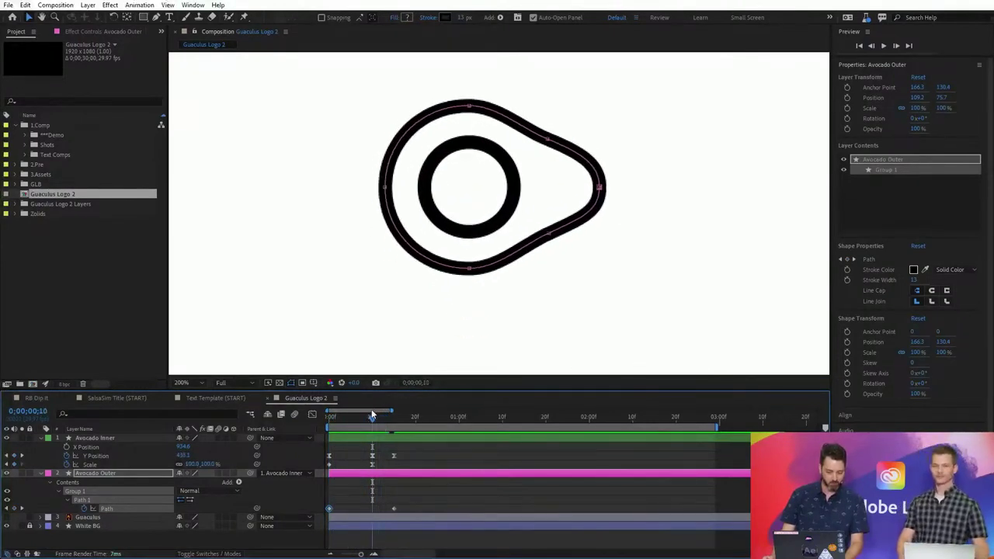
drag(393, 509, 373, 514)
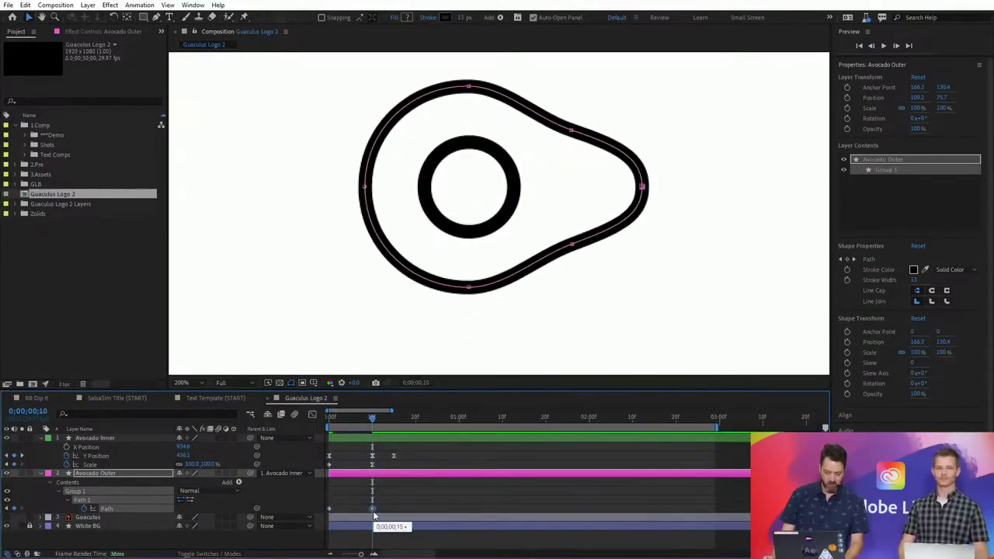
click(417, 493)
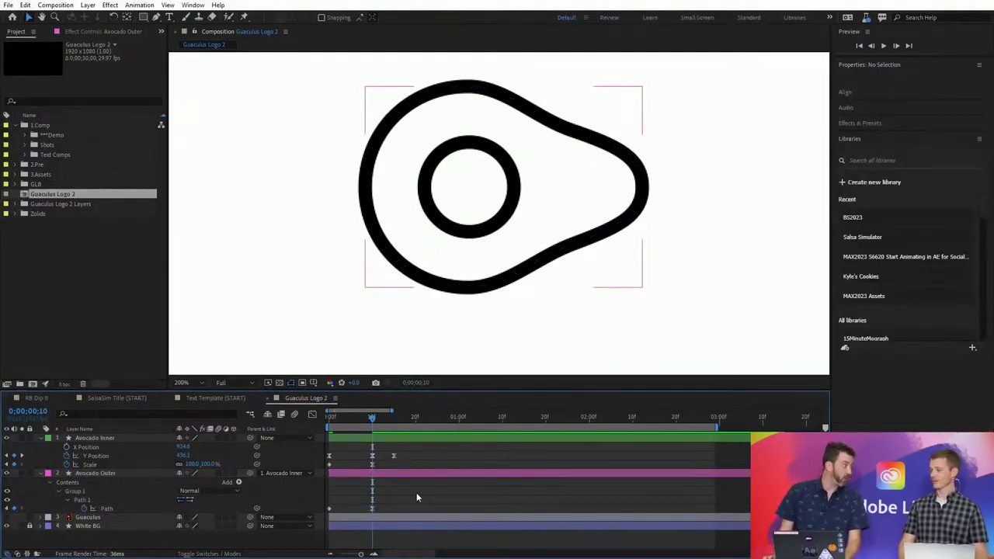
Preview the avocado outline growing out of the inner circle from the start of the composition
key(space)
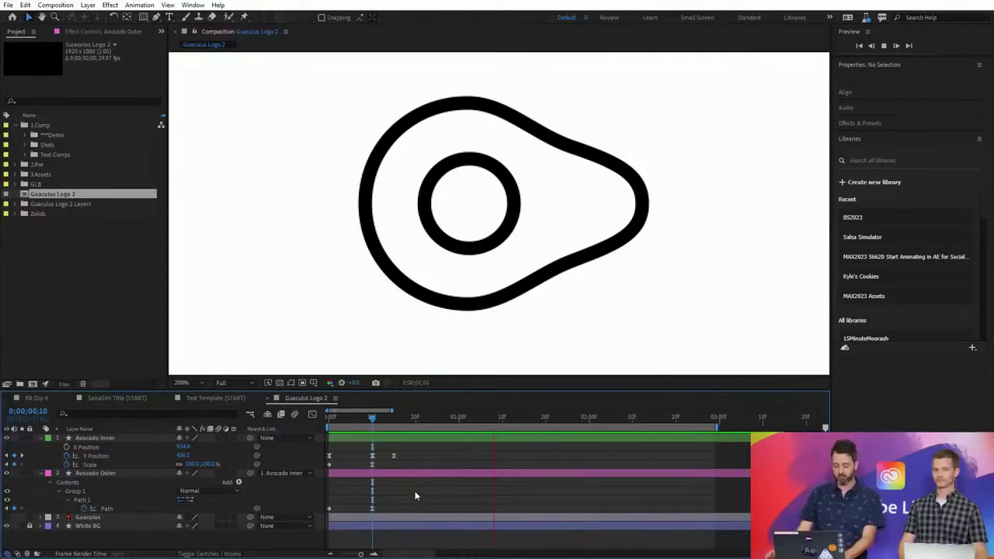
key(space)
key(minus)
key(minus)
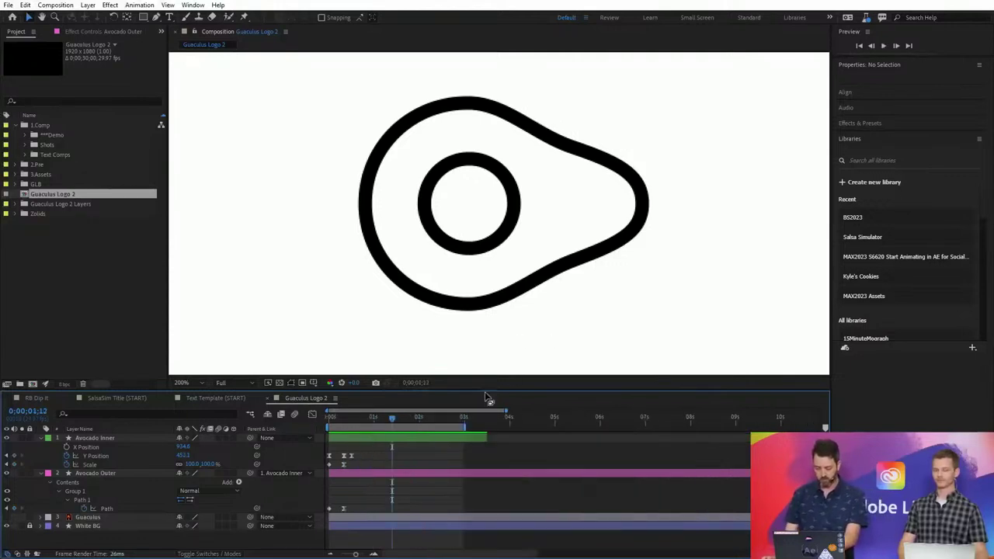
click(328, 426)
key(space)
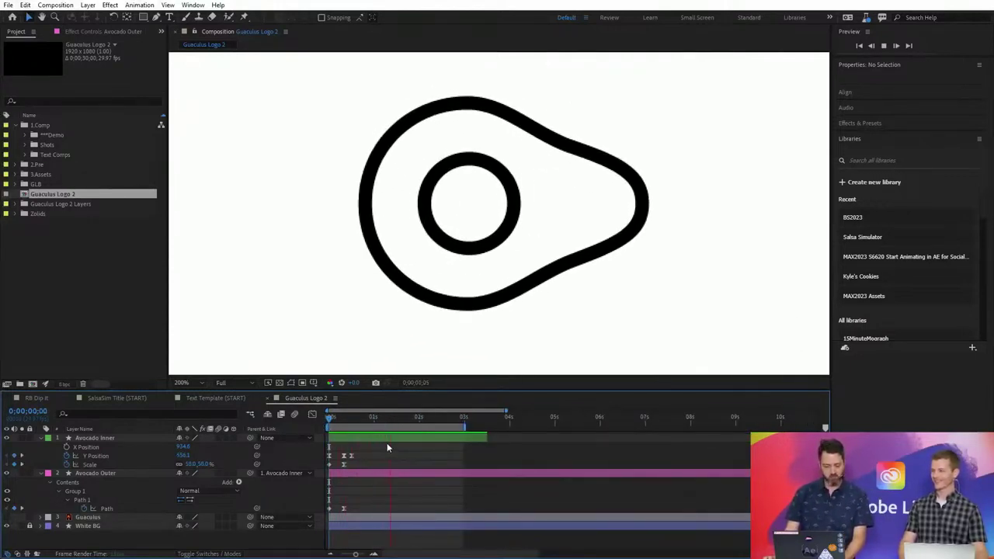
Move the Avocado Outer's full avocado Path keyframe a few frames later and preview the slower growth
click(344, 509)
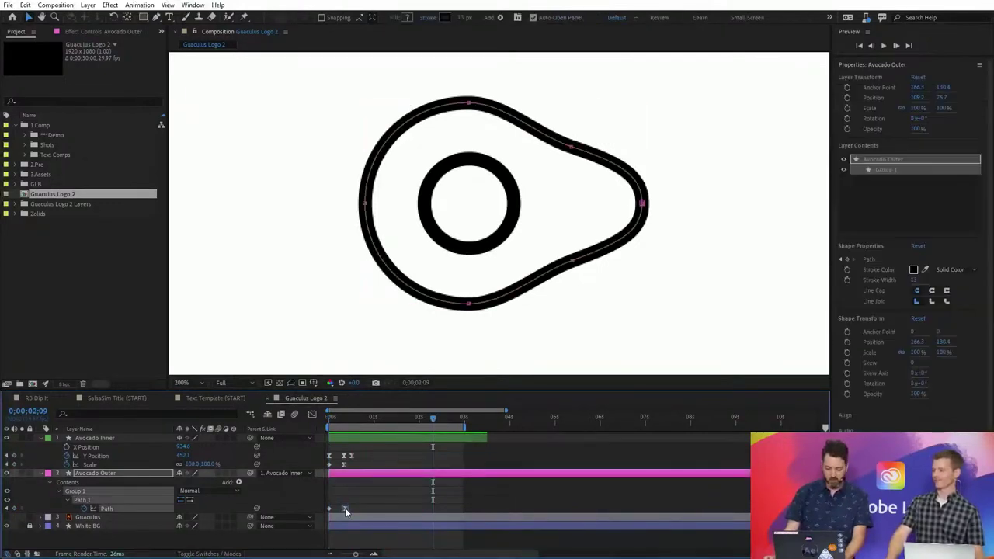
drag(345, 508, 349, 508)
click(375, 498)
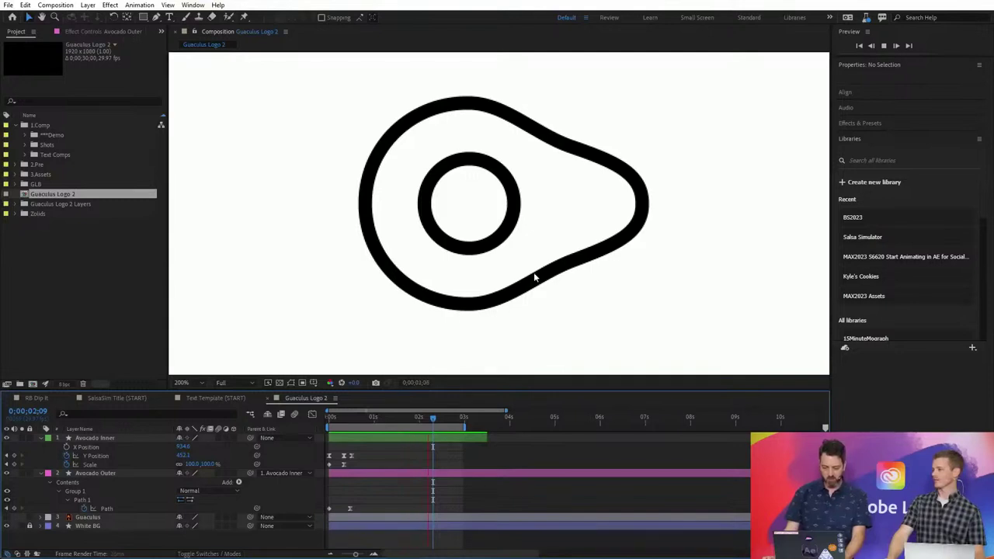
key(comma)
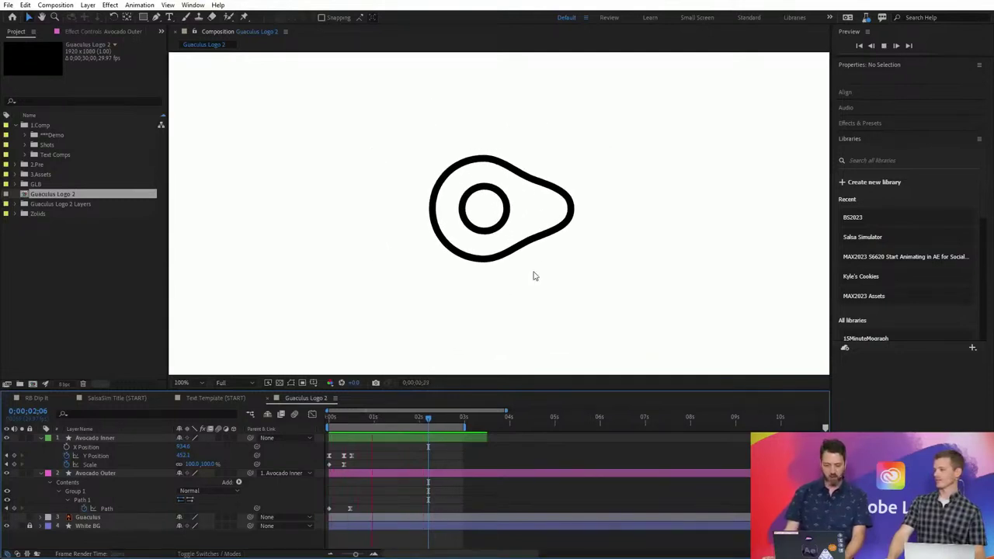
key(space)
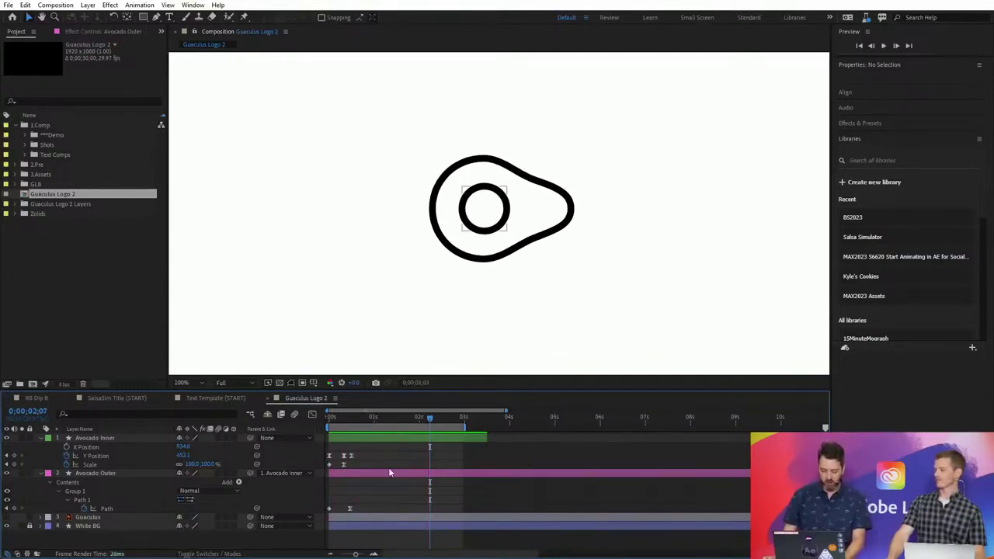
Shift the Avocado Outer layer with its Path keyframes a few frames later and preview the offset growth
drag(379, 473, 384, 474)
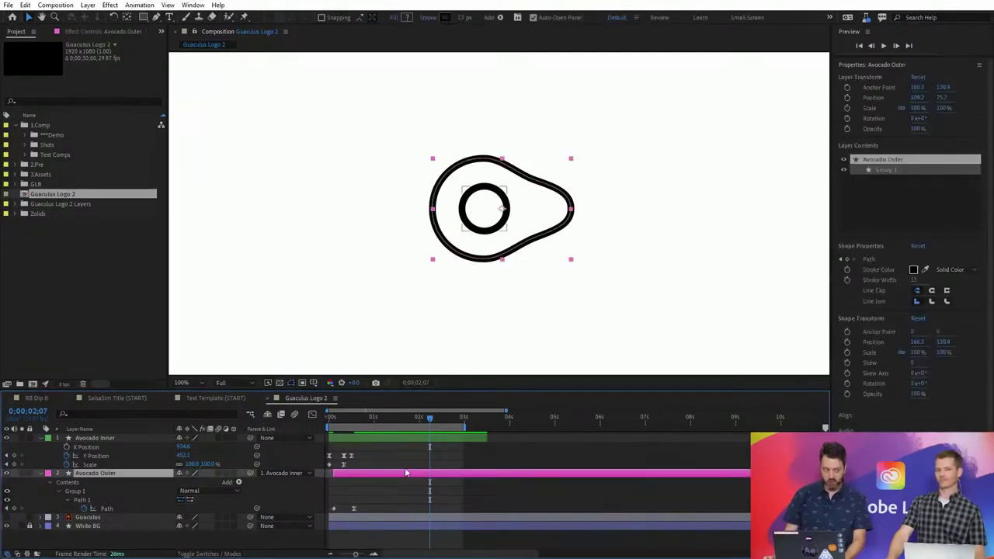
key(space)
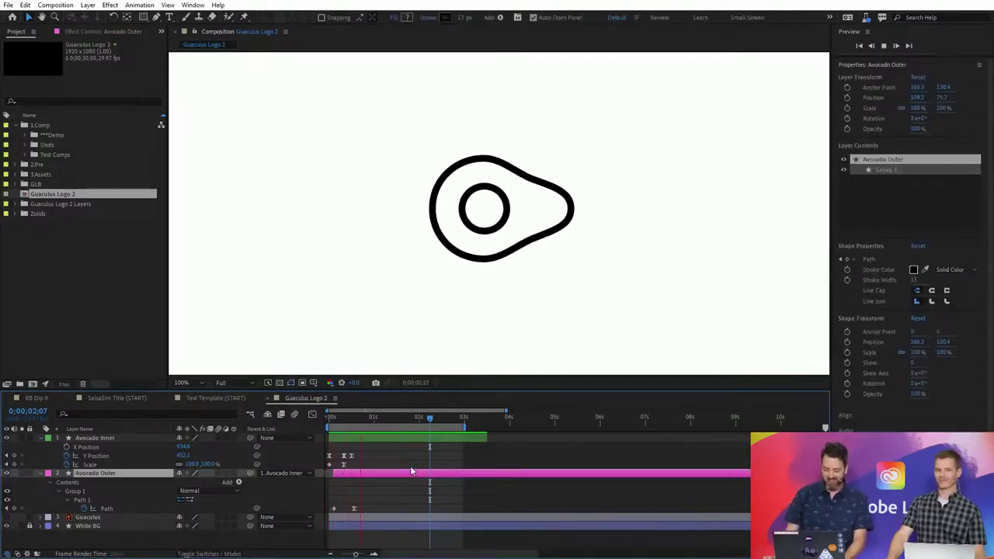
key(space)
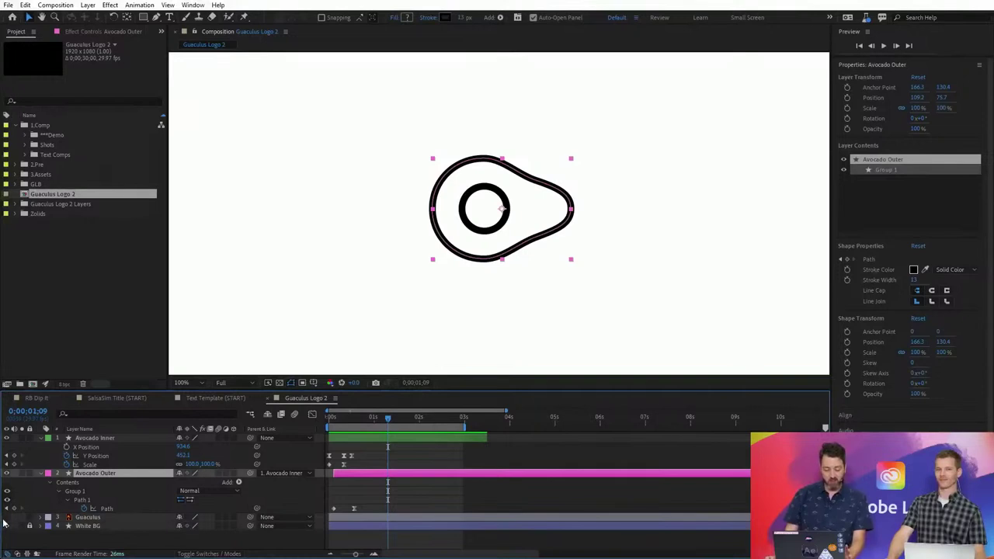
Make the Guaculus wordmark layer visible, reveal its Position property and set the current time to frame 18
click(6, 518)
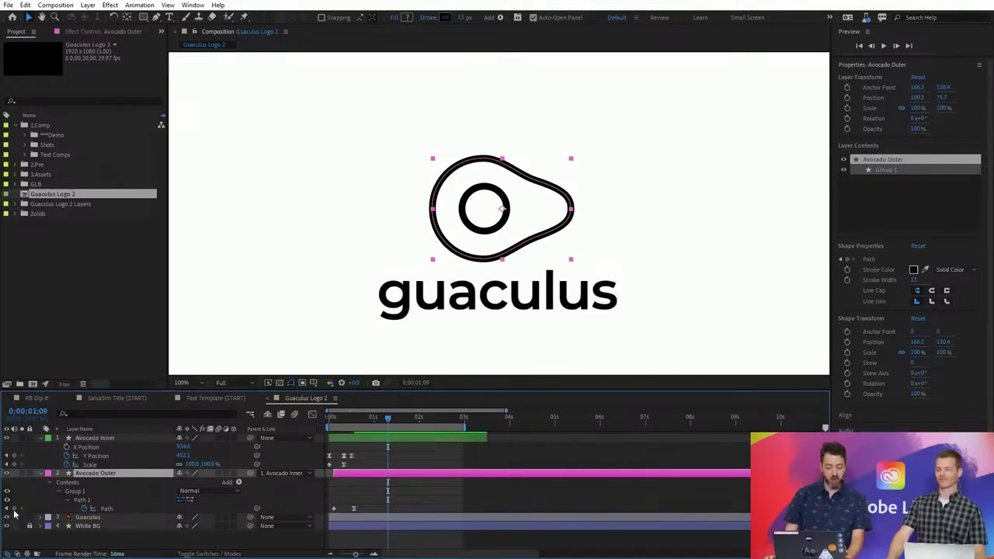
click(102, 519)
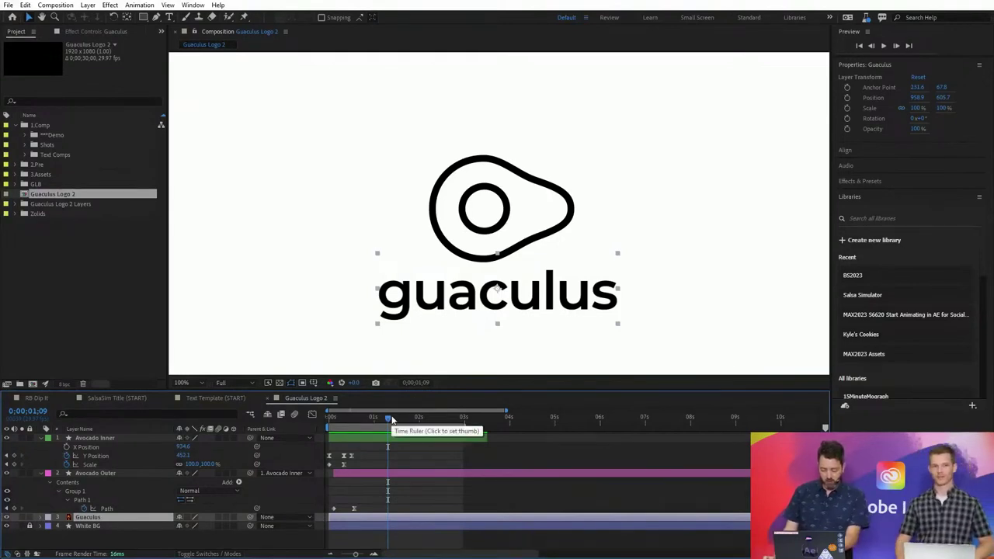
key(p)
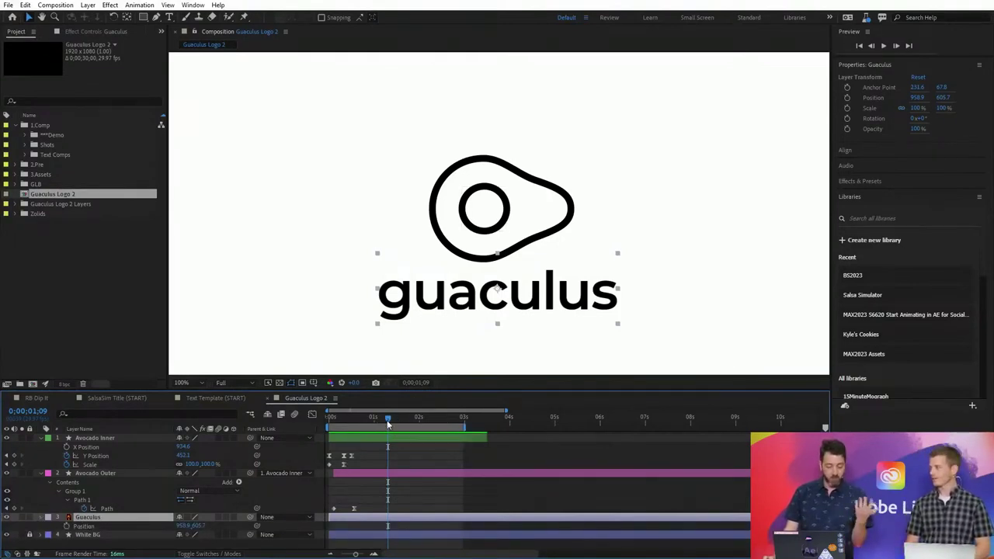
drag(389, 424, 355, 419)
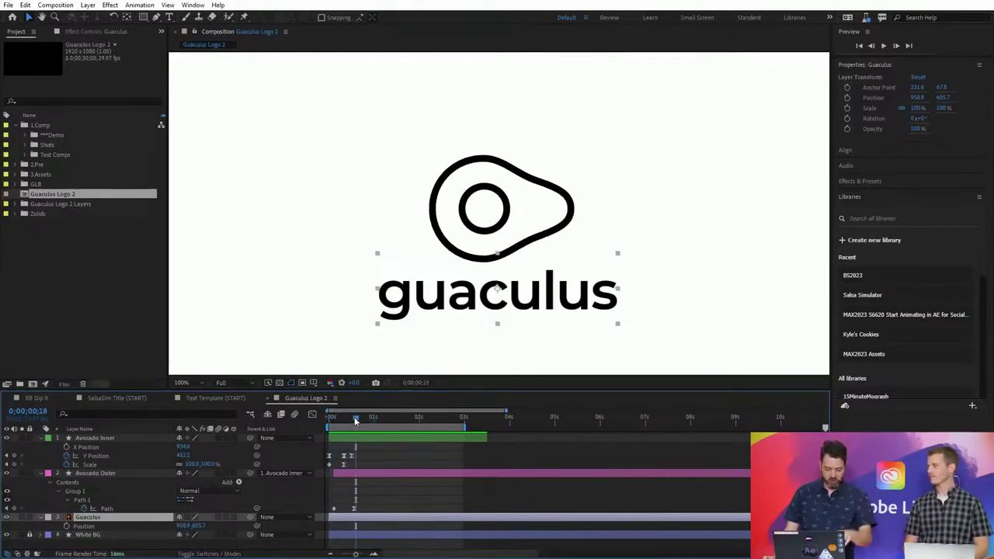
scroll(384, 419, up, 2)
scroll(411, 447, up, 1)
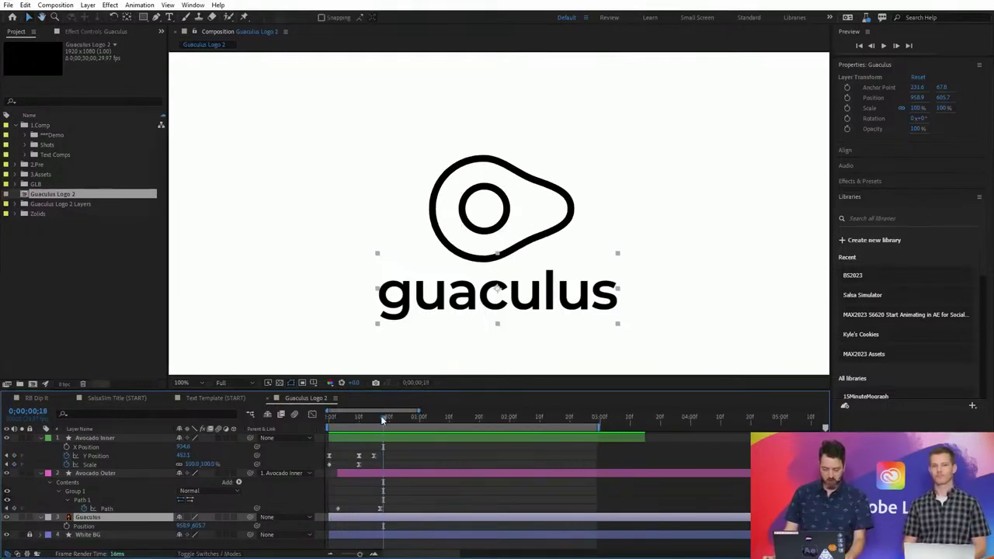
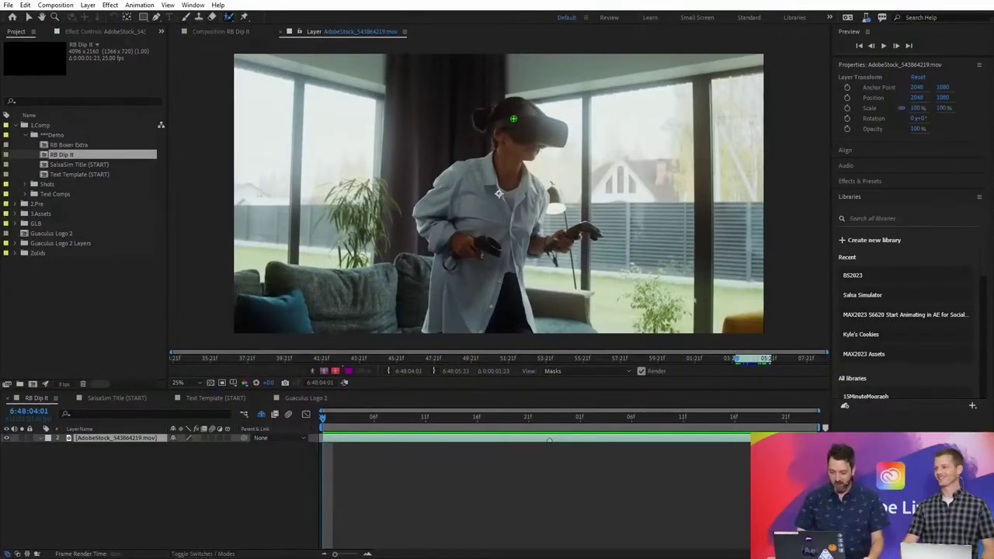
Roto Brush the woman in the VR headset and subtract the window background beside her face and chest from the selection
mouse_move(512, 117)
mouse_down()
mouse_move(458, 213)
mouse_move(453, 293)
mouse_move(511, 301)
mouse_move(536, 237)
mouse_move(533, 126)
mouse_up()
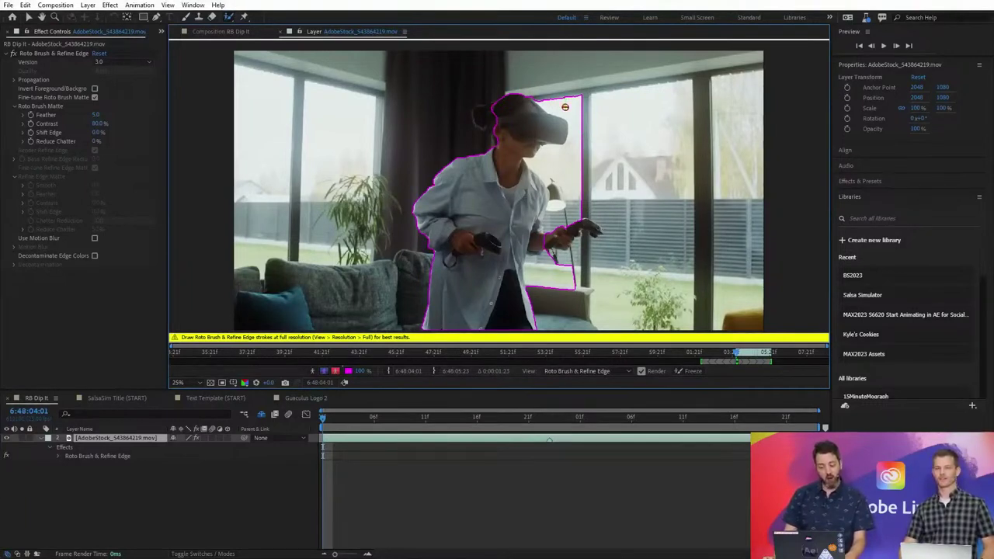
mouse_move(544, 101)
mouse_down()
mouse_move(573, 116)
mouse_move(575, 131)
mouse_move(566, 155)
mouse_move(542, 167)
mouse_move(553, 224)
mouse_move(593, 189)
mouse_up()
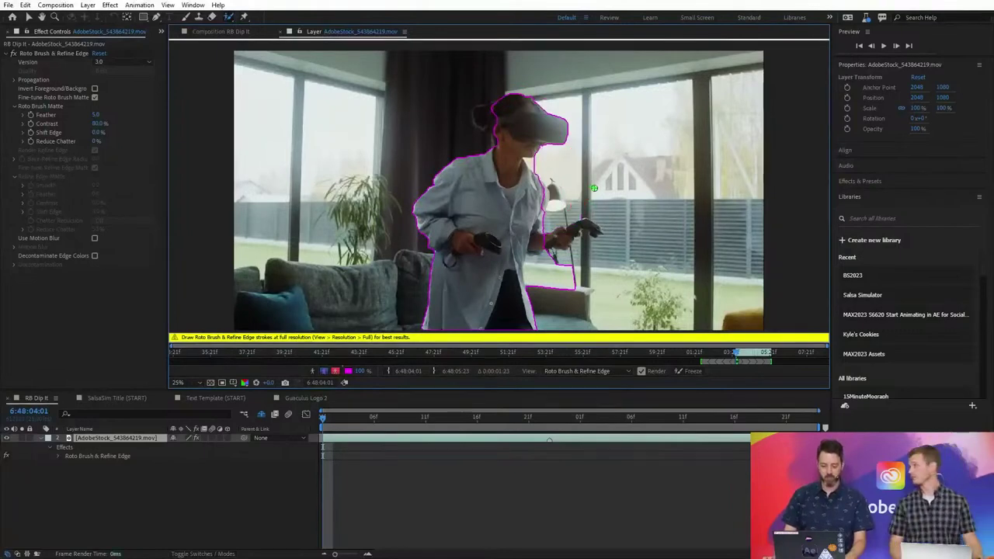
key(period)
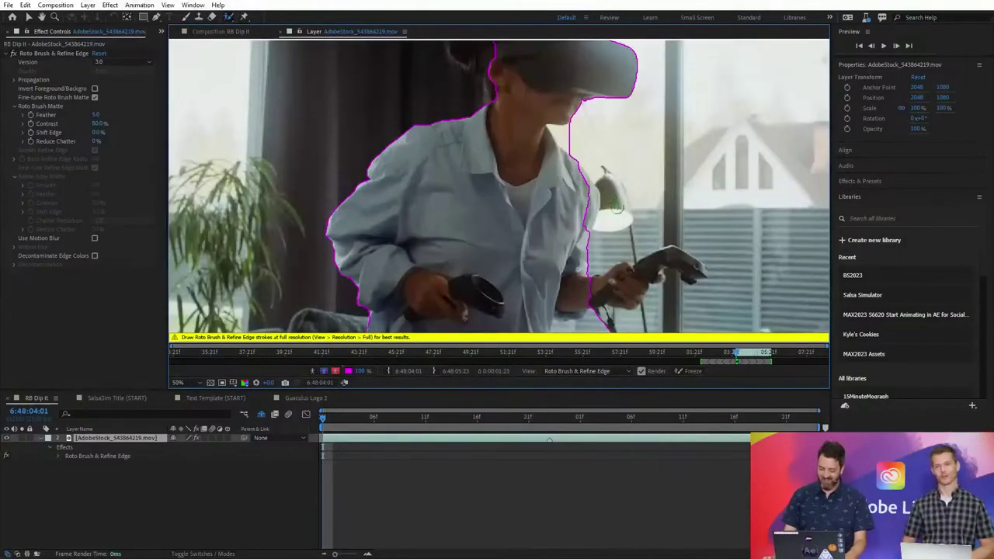
drag(672, 302, 635, 261)
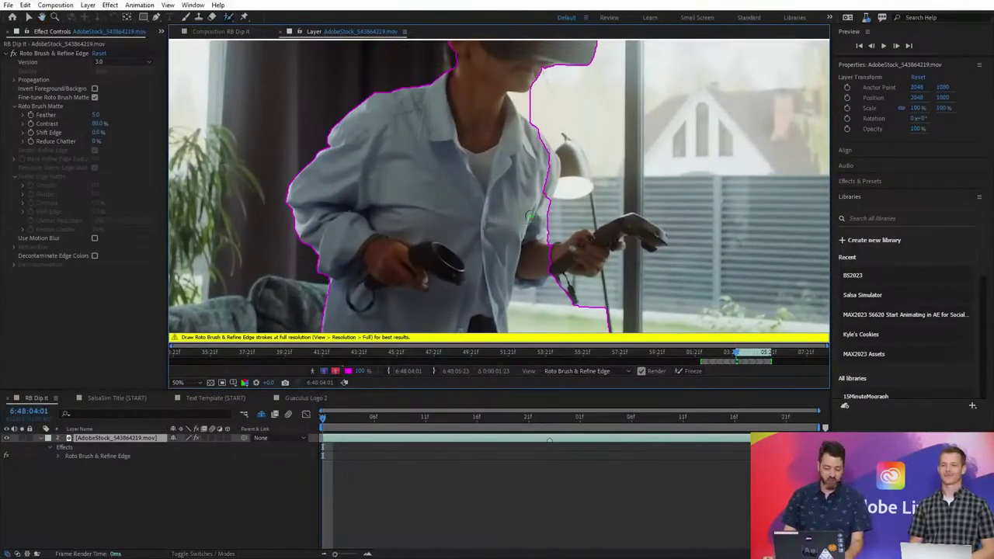
mouse_move(538, 198)
mouse_down()
mouse_move(551, 158)
mouse_move(534, 142)
mouse_move(539, 116)
mouse_up()
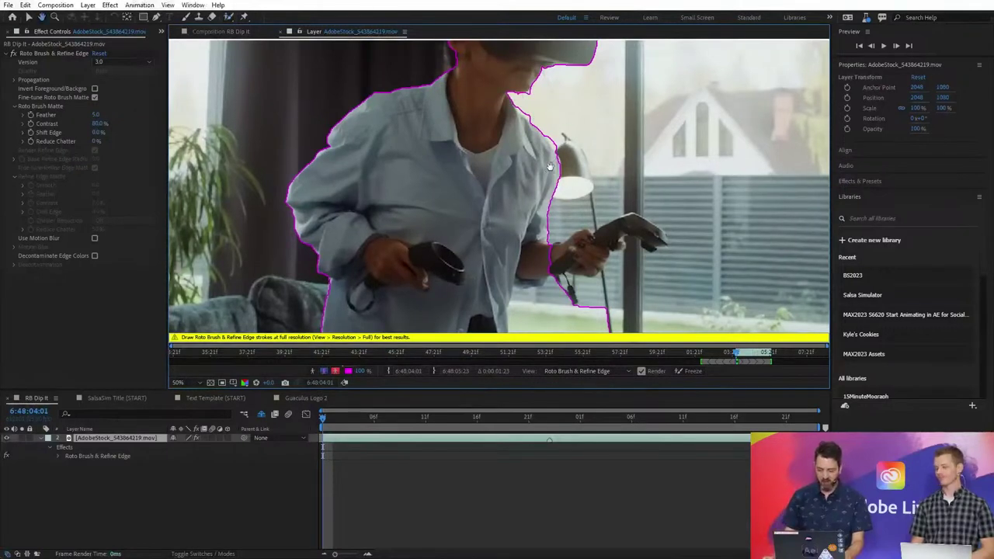
Subtract the background below the woman's outstretched forearm, beside the lamp stand and sofa, from the Roto Brush selection
key(Page_Down)
key(Page_Down)
mouse_move(566, 223)
mouse_down()
mouse_move(530, 236)
mouse_move(529, 294)
mouse_up()
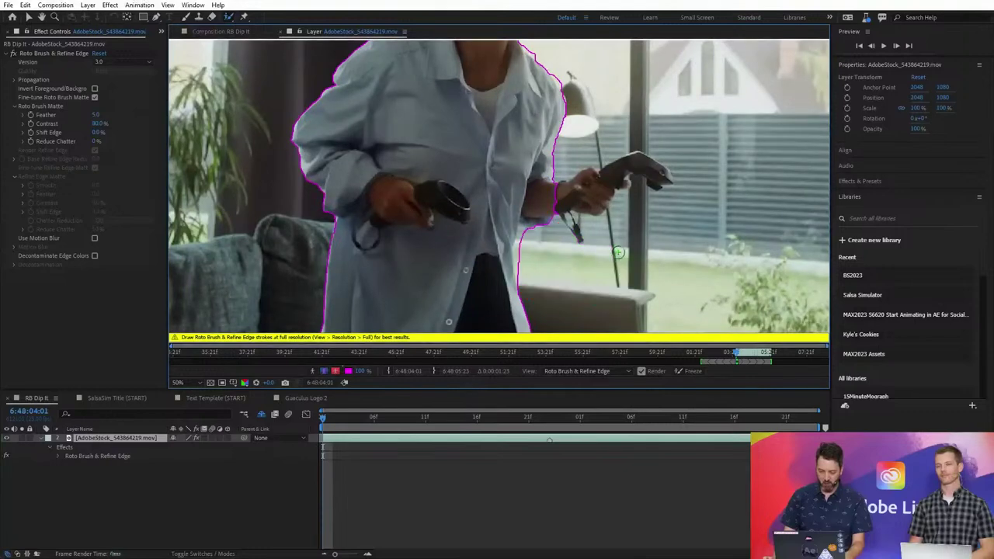
Add the woman's hair bun and her outstretched hand with its controller to the Roto Brush selection
scroll(538, 233, down, 2)
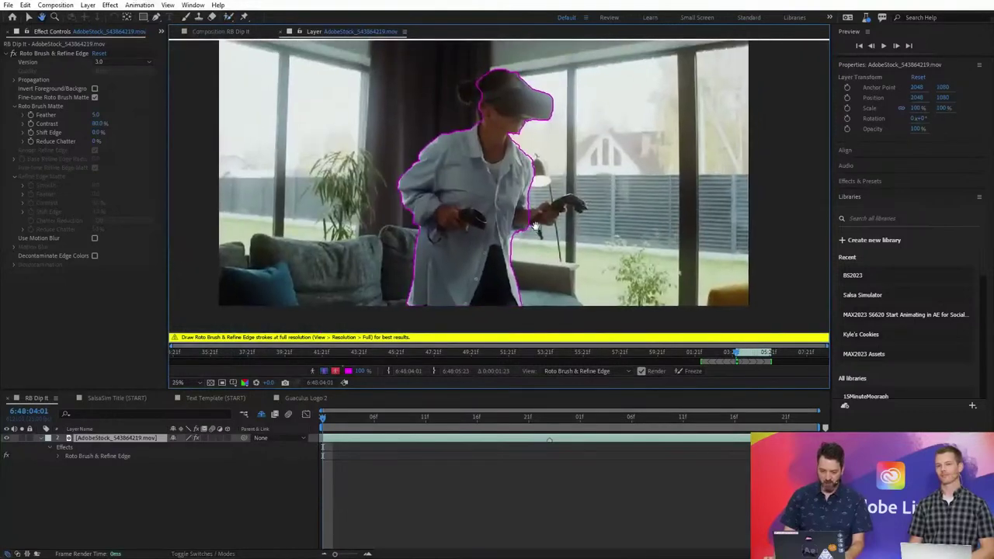
mouse_move(478, 95)
mouse_down()
mouse_move(466, 91)
mouse_move(479, 96)
mouse_up()
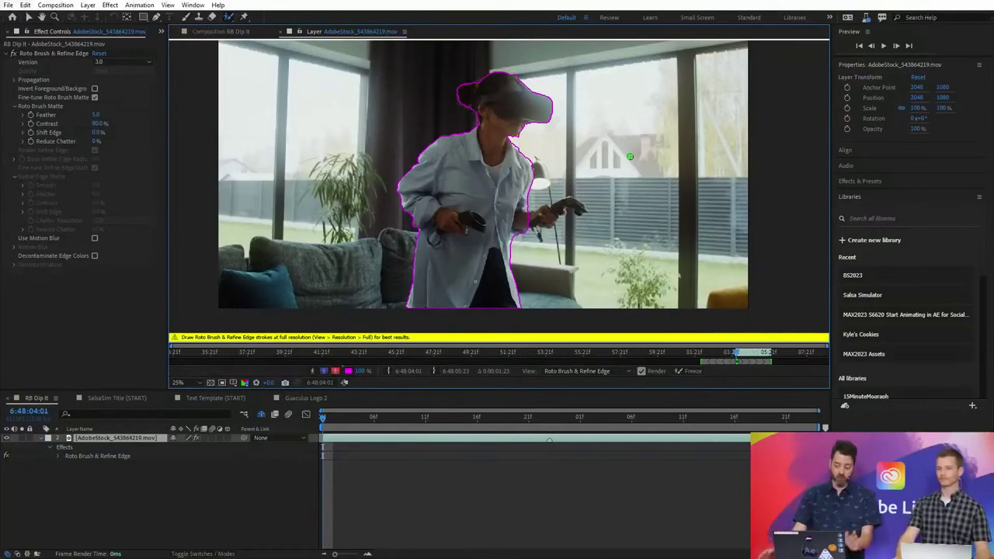
drag(531, 222, 581, 207)
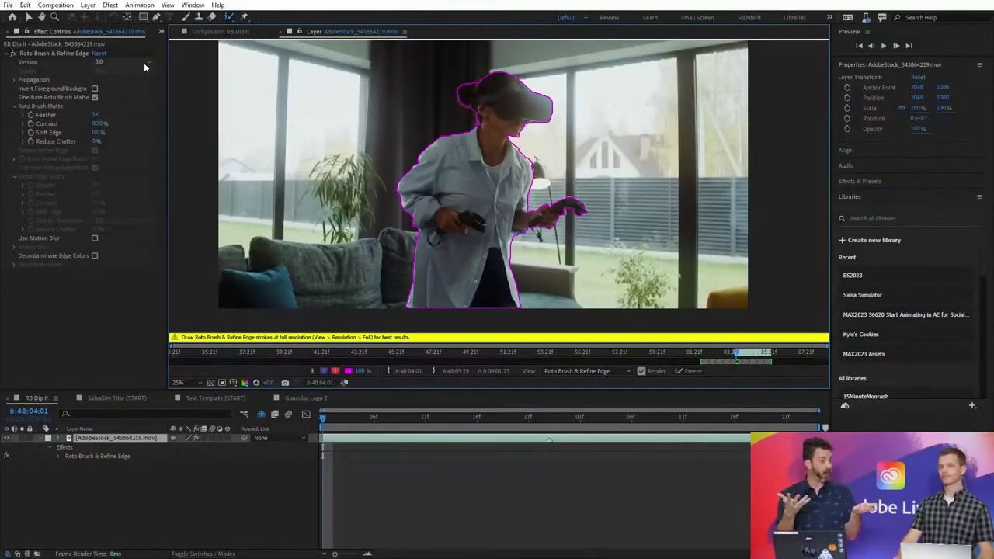
Review the Roto Brush & Refine Edge version choices and select 3.0
click(144, 65)
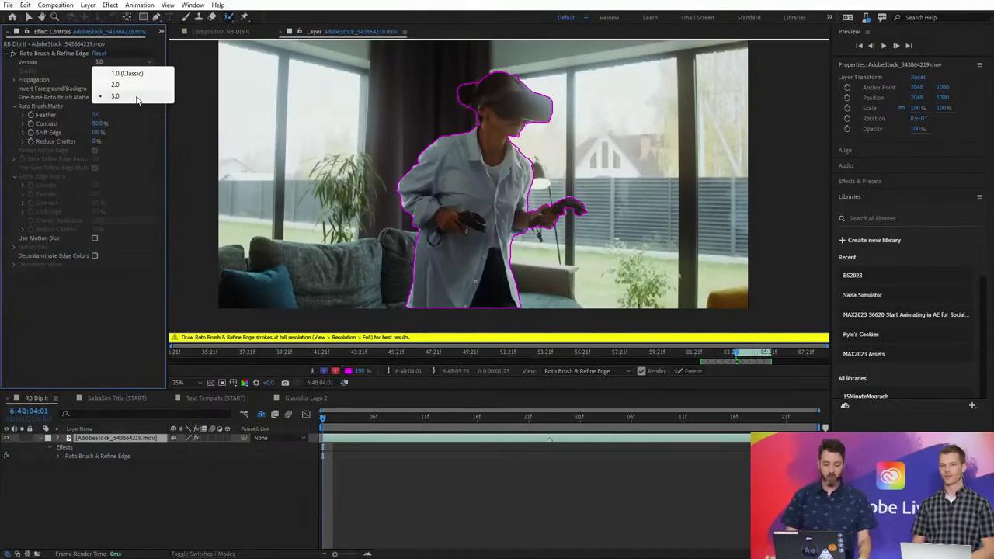
click(137, 96)
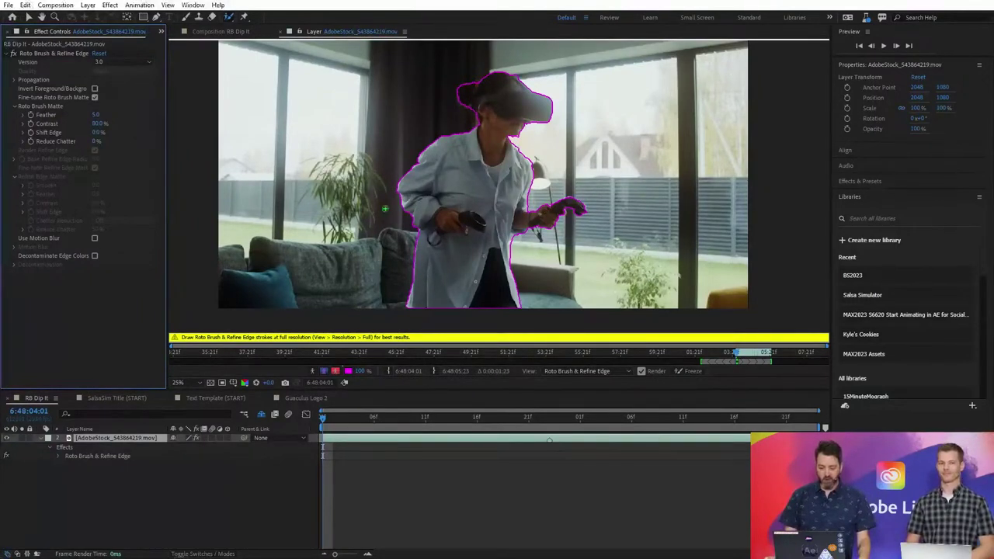
Enlarge the Roto Brush tip and reduce it back to a small size
key(period)
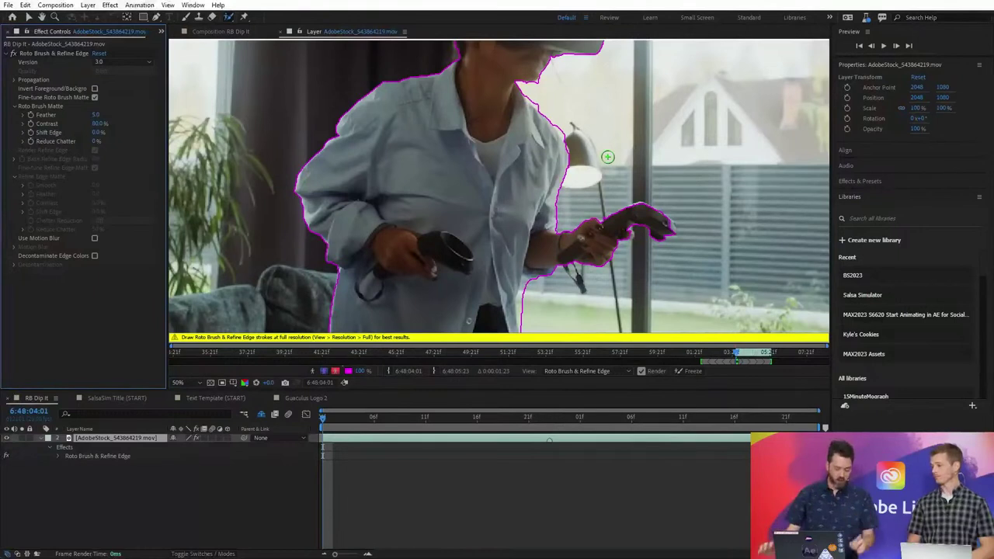
drag(607, 157, 636, 156)
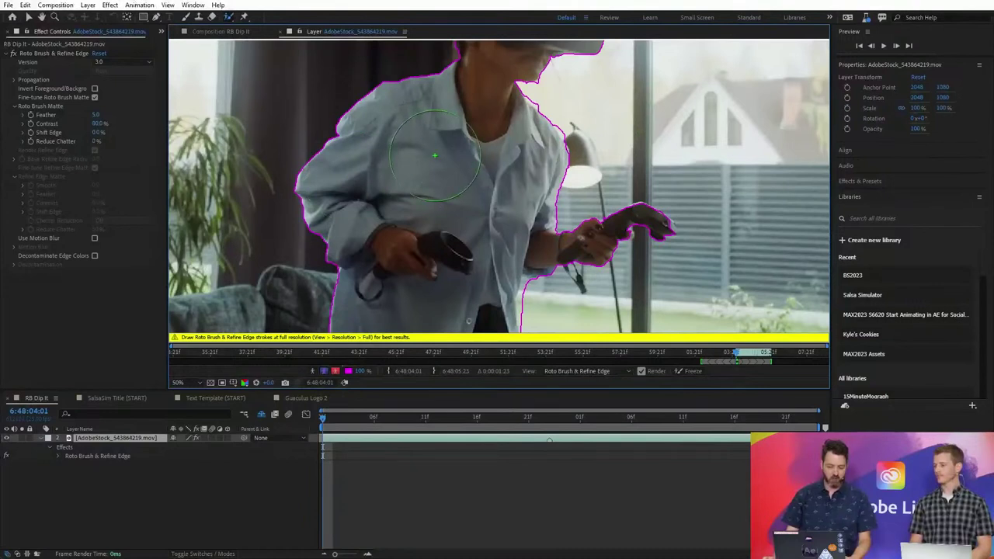
drag(435, 156, 405, 156)
key(comma)
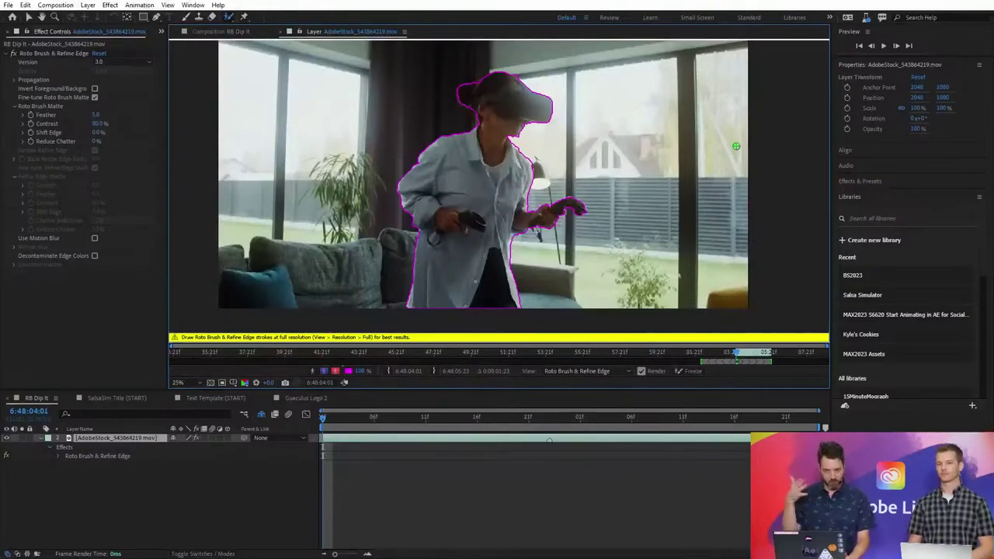
Propagate the Roto Brush selection frame by frame from 6:48:04:01 to 6:48:04:07, checking the woman's outline
key(Page_Down)
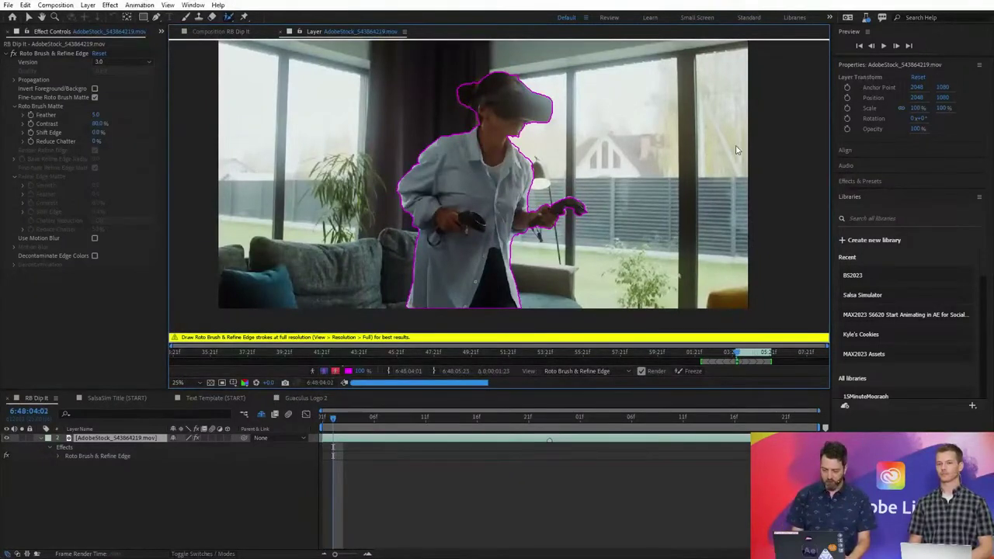
key(Page_Down)
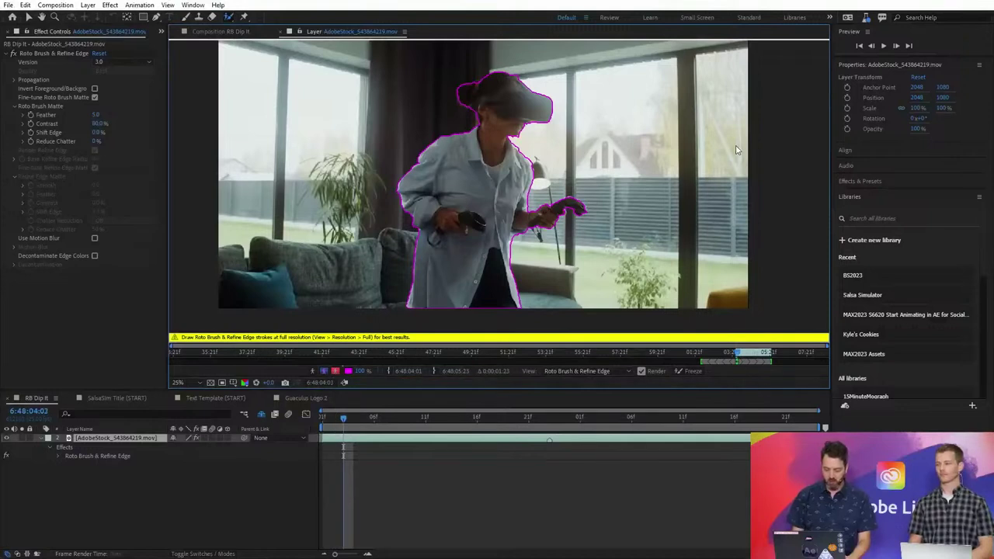
key(Page_Down)
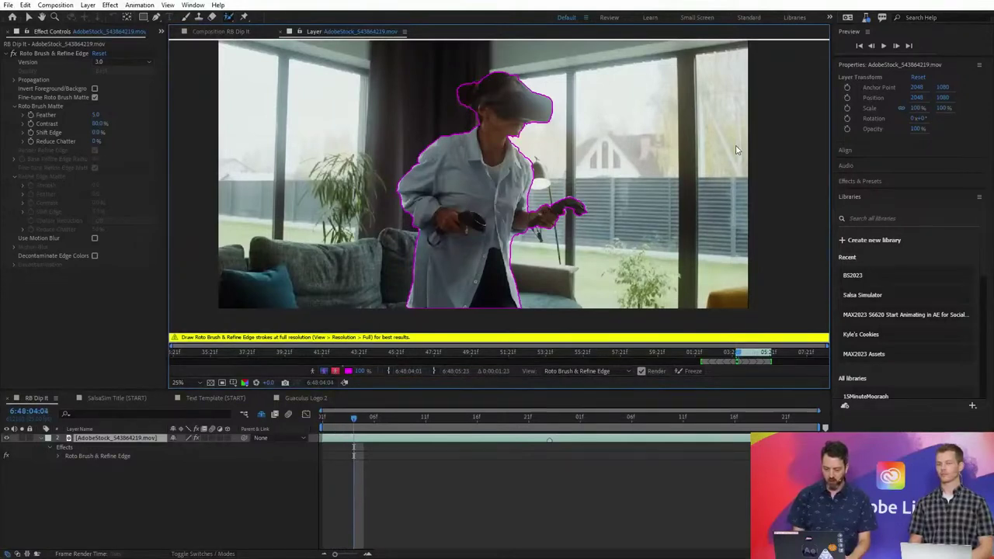
key(Page_Down)
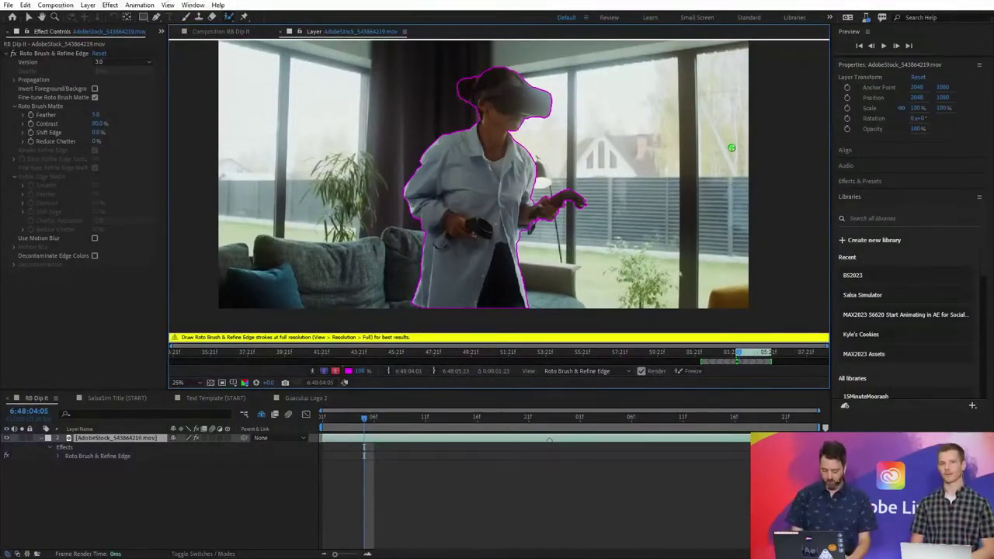
key(Page_Down)
key(Page_Down)
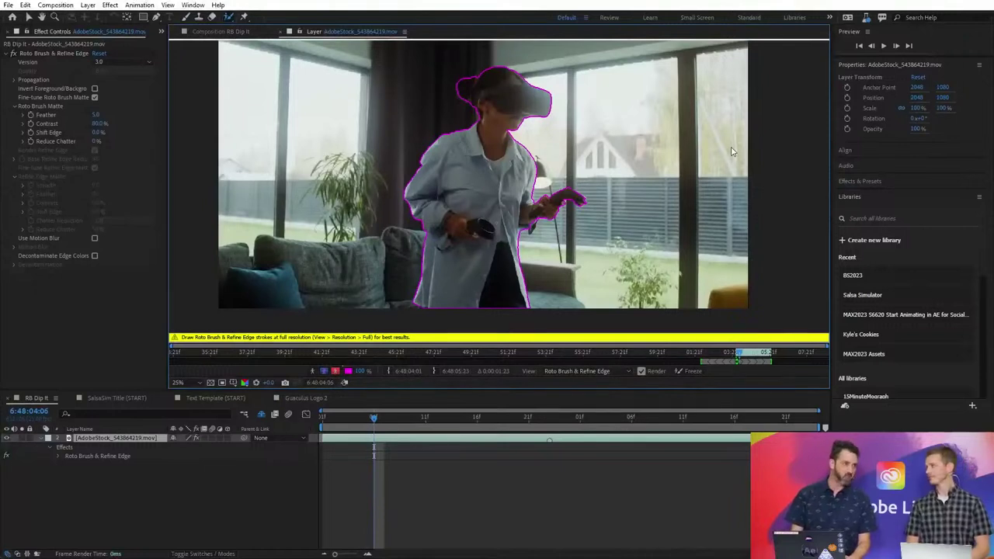
key(Page_Down)
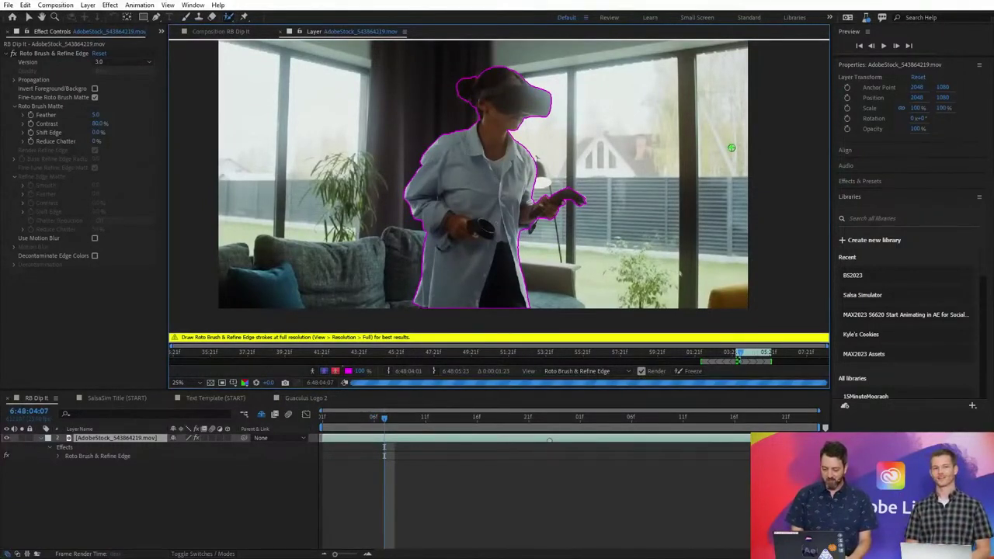
Set the RB Dip It composition's preview resolution to Full and return to the footage layer's Roto Brush view
click(246, 31)
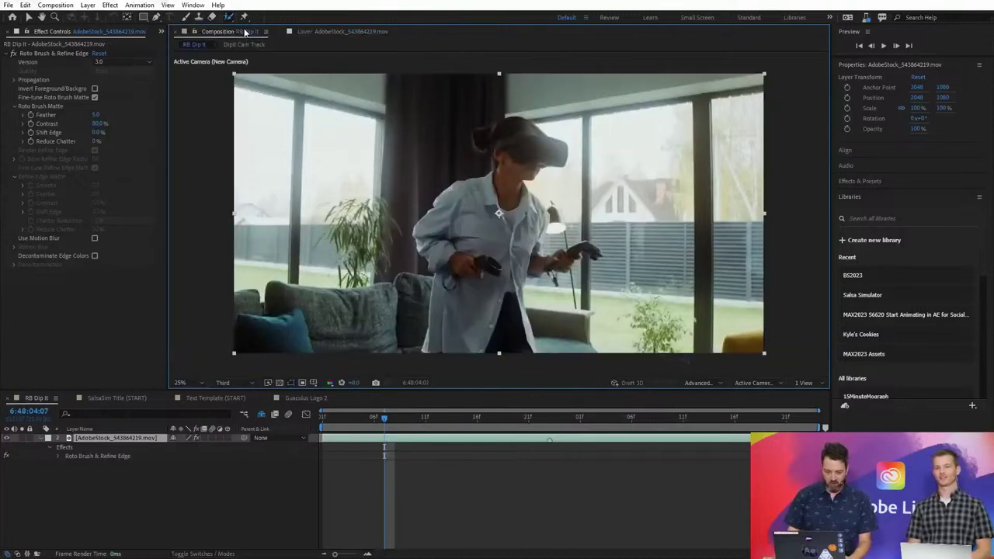
click(247, 383)
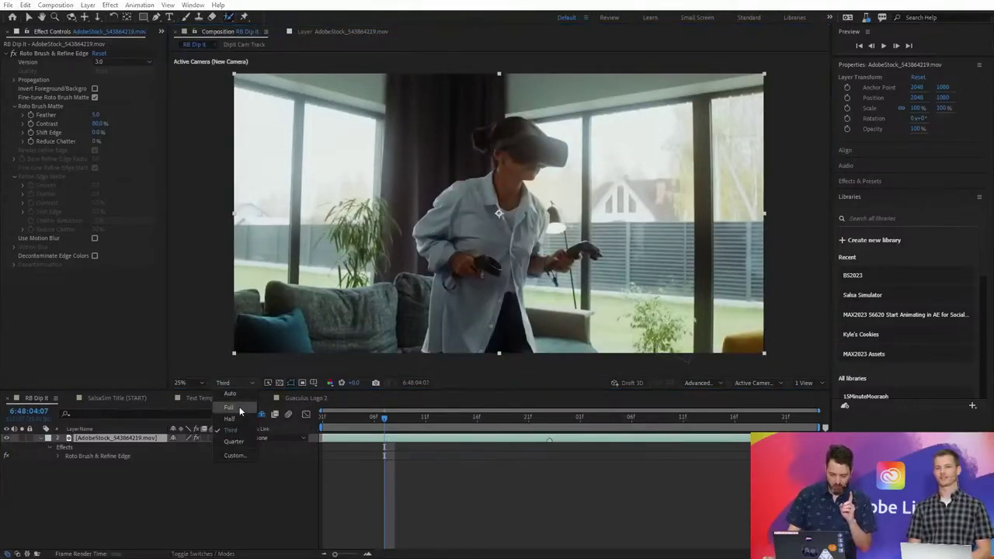
click(239, 407)
click(341, 35)
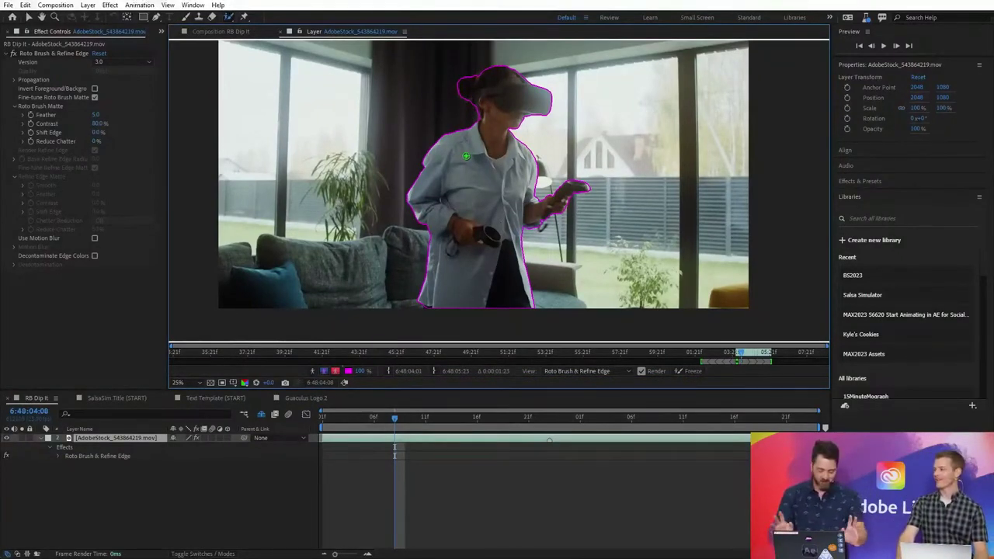
Propagate the Roto Brush selection from 6:48:04:08 to 6:48:04:10 and play the following frames to extend it
key(Page_Down)
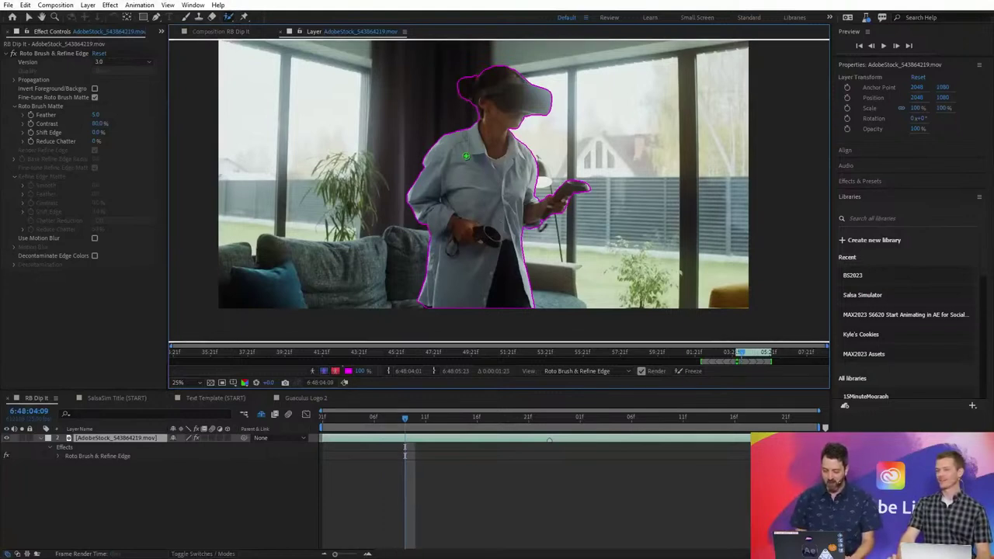
key(Page_Down)
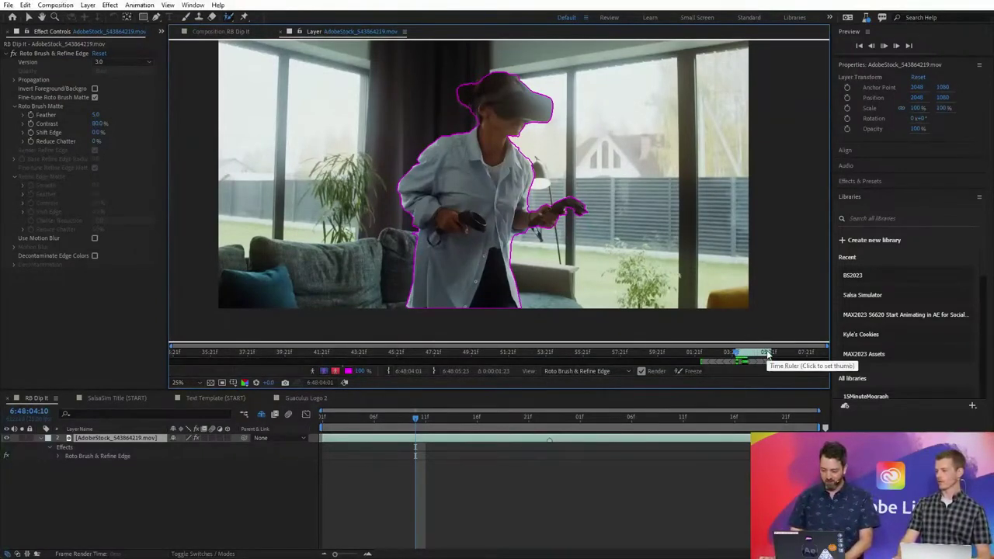
key(space)
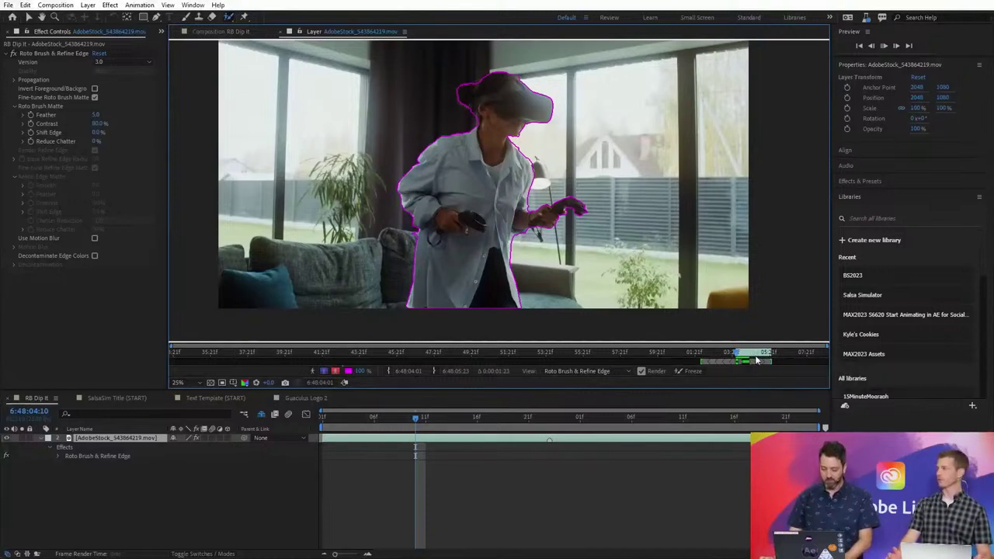
key(space)
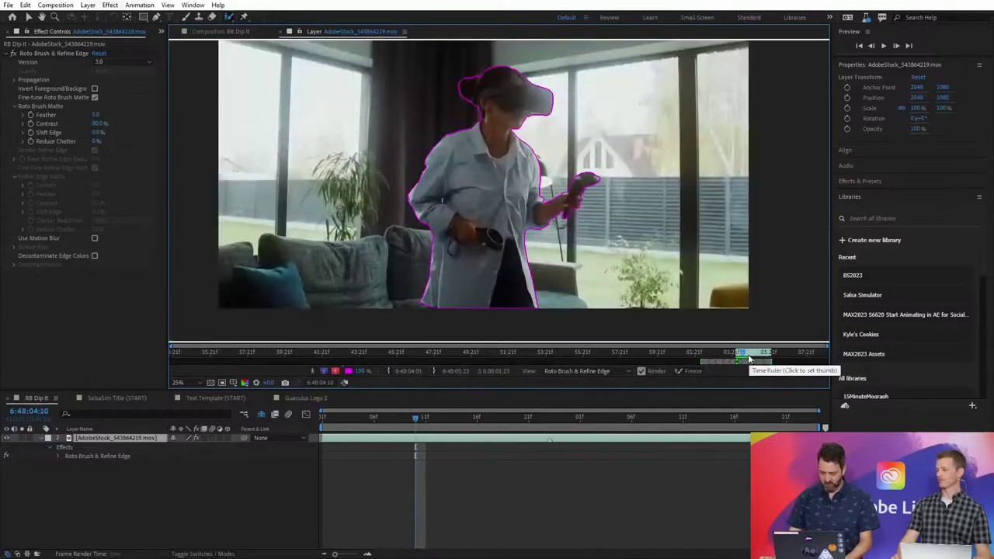
key(space)
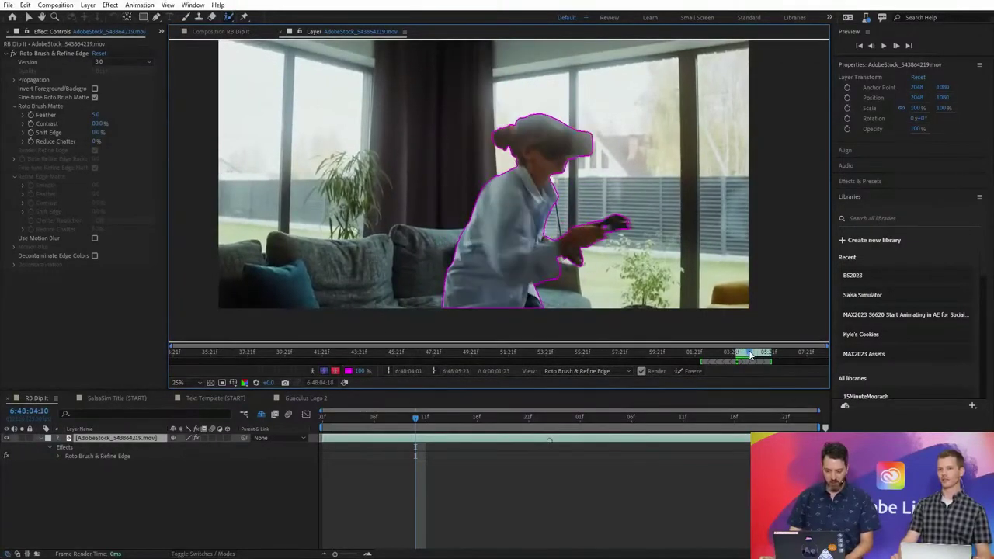
Check the woman's outline frame by frame around 6:48:04:18 and continue the Roto Brush propagation to 6:48:04:20
click(751, 355)
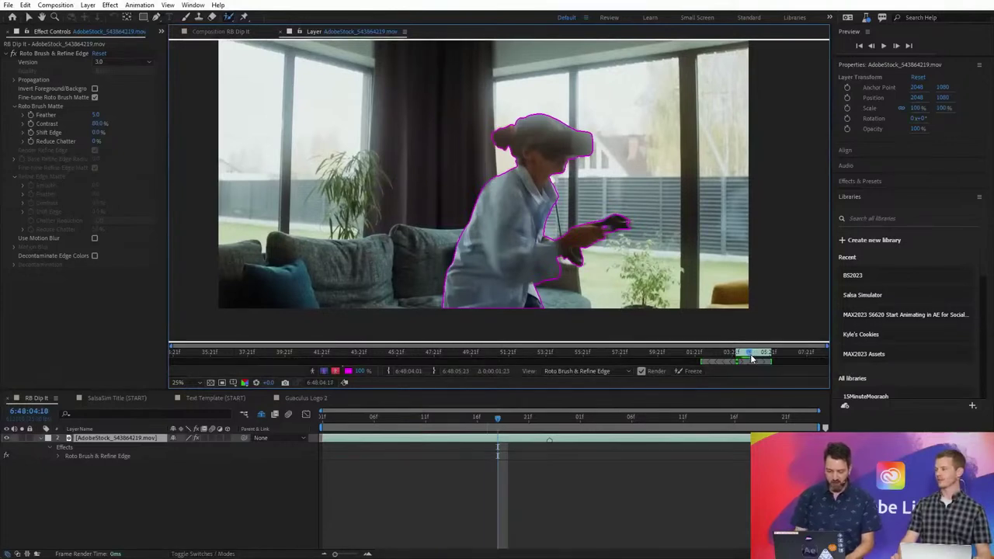
key(Page_Up)
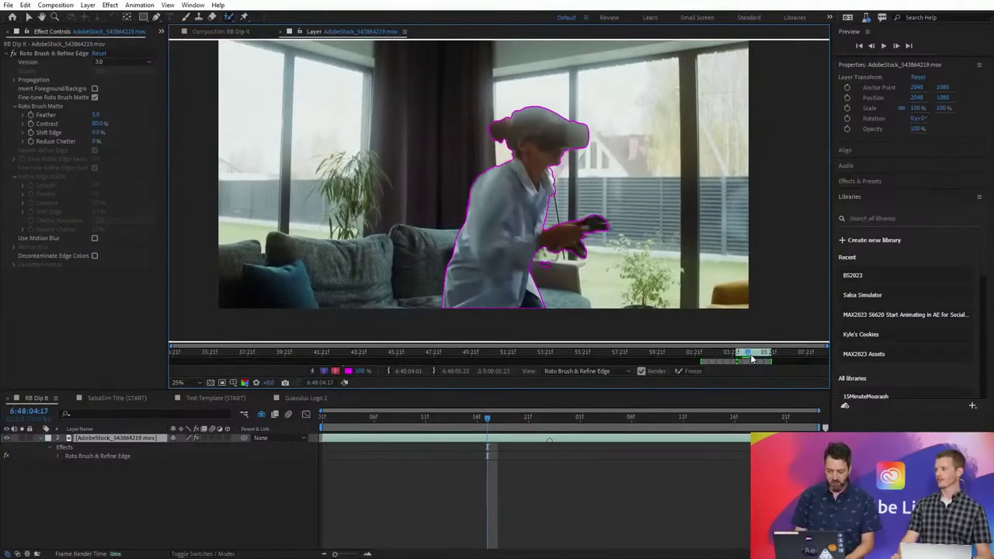
key(Page_Down)
key(Page_Down)
key(Page_Down)
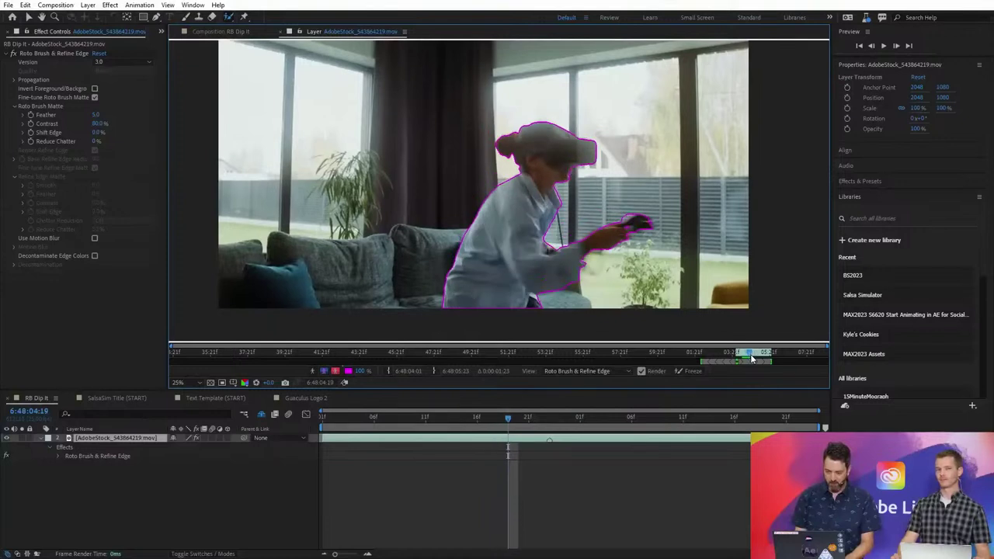
key(space)
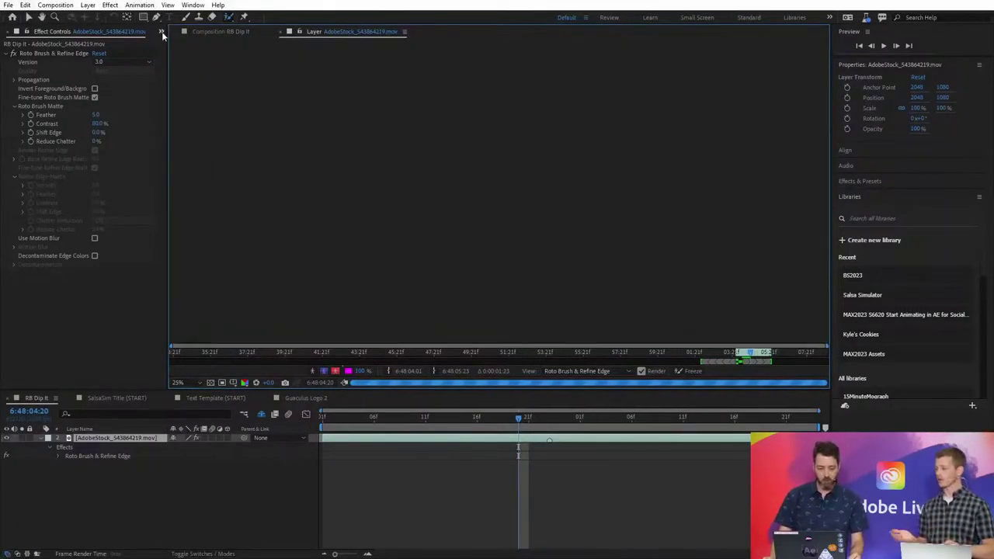
click(161, 31)
click(207, 43)
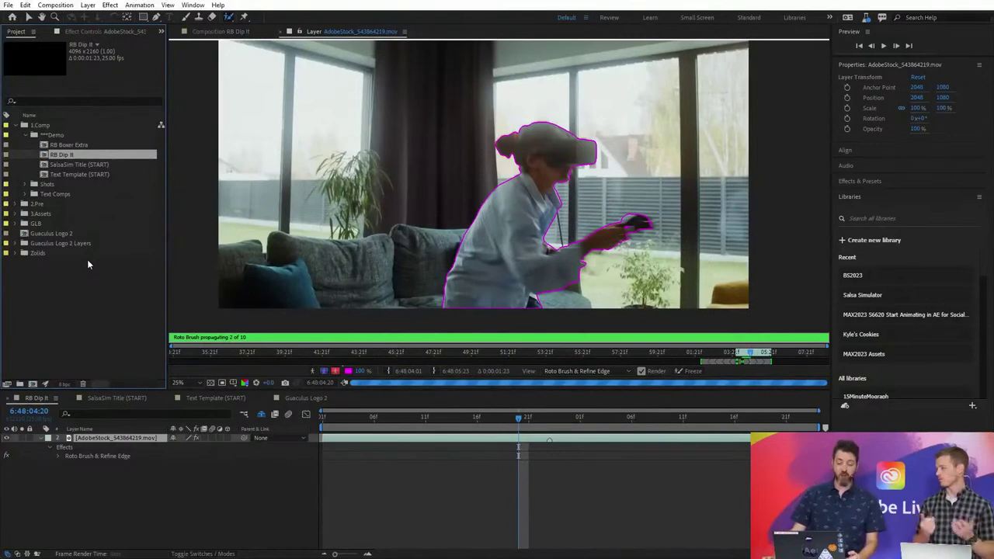
click(117, 31)
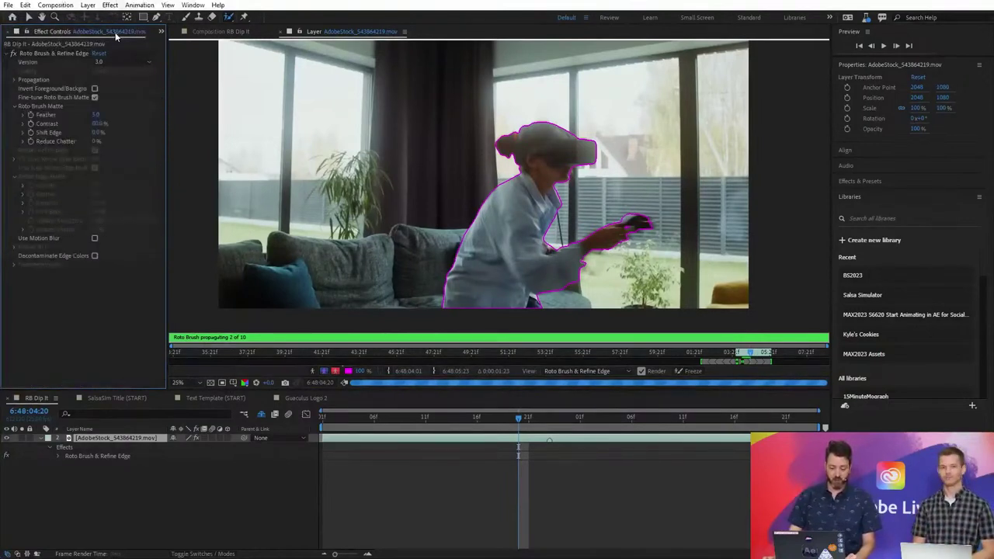
click(161, 31)
click(185, 45)
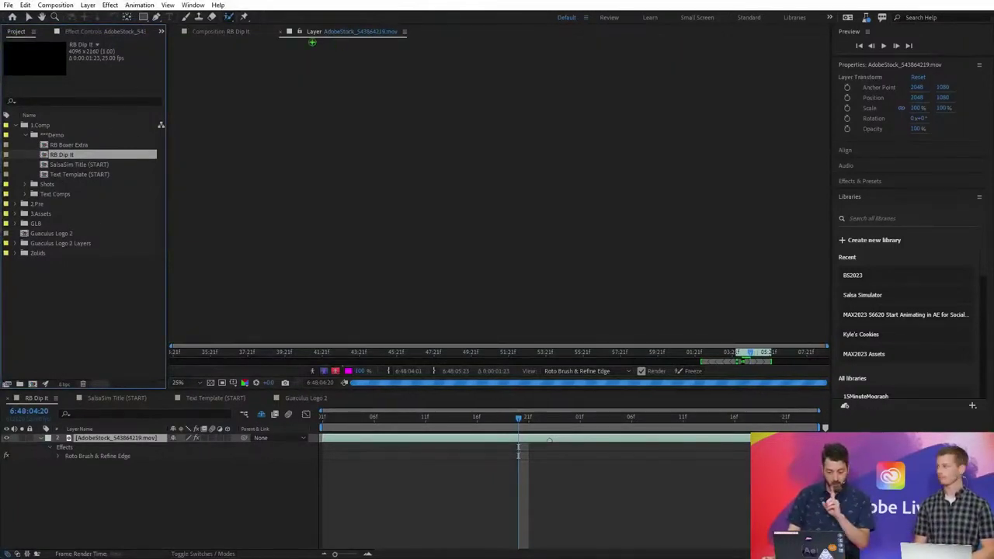
At 6:48:04:15, examine the woman's roto matte as a red overlay and as a black-and-white alpha
click(745, 355)
click(741, 355)
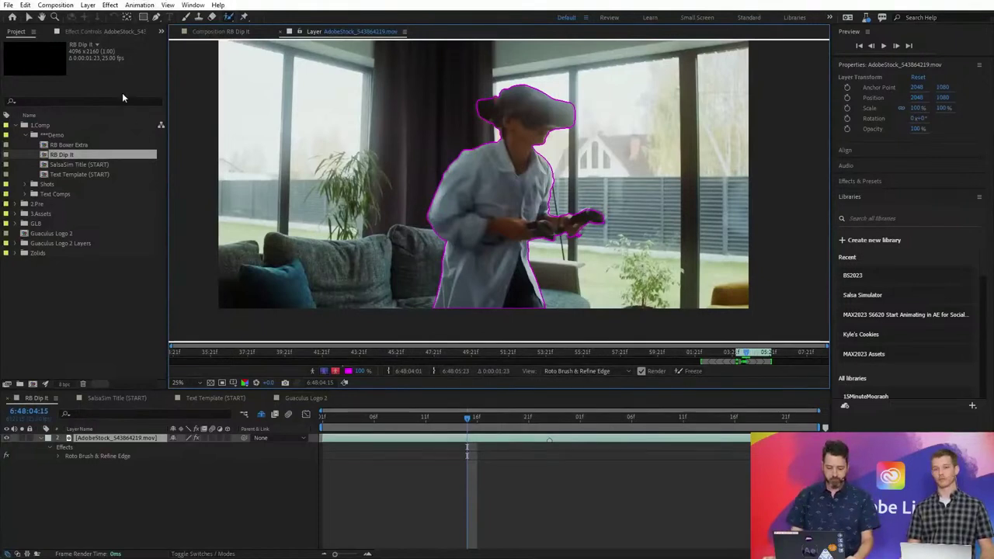
click(112, 32)
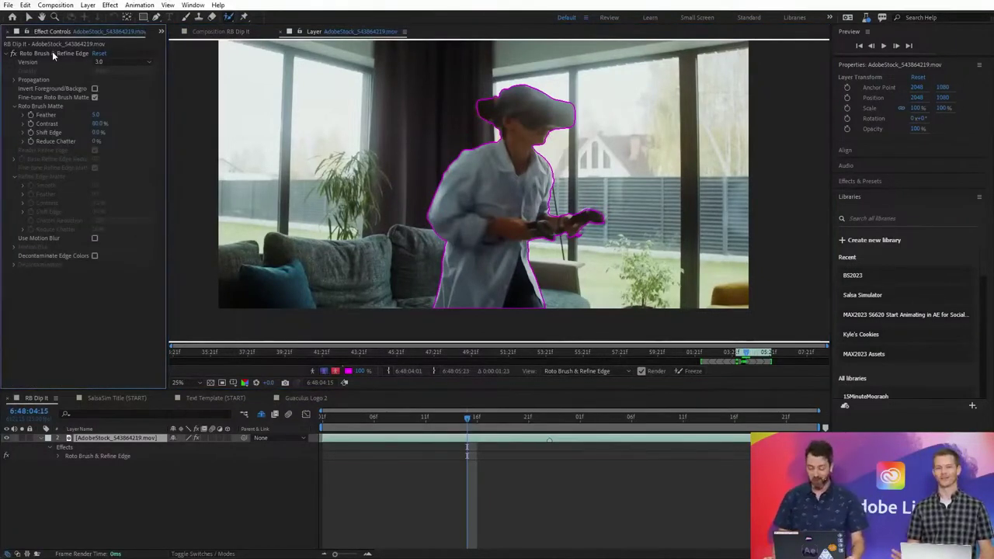
click(334, 371)
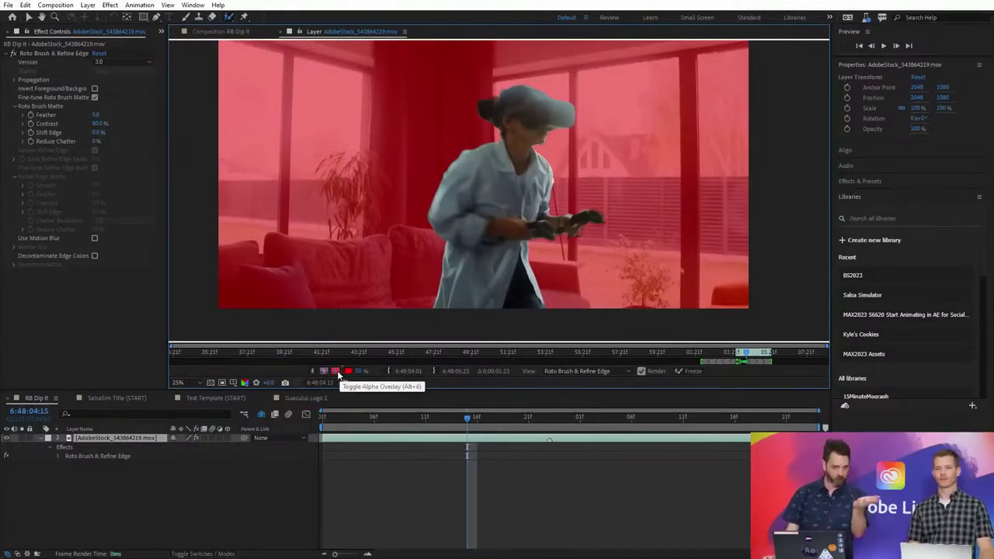
click(324, 372)
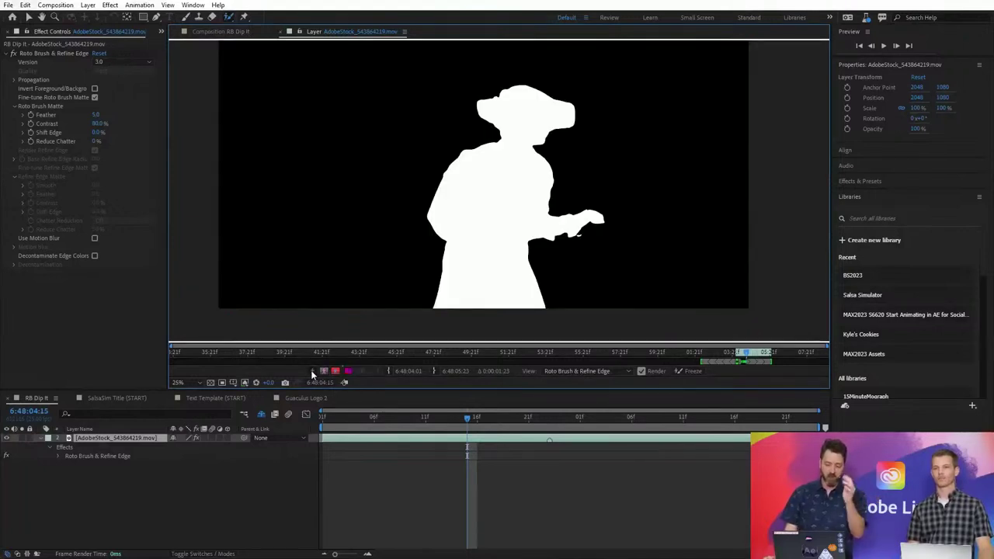
click(324, 371)
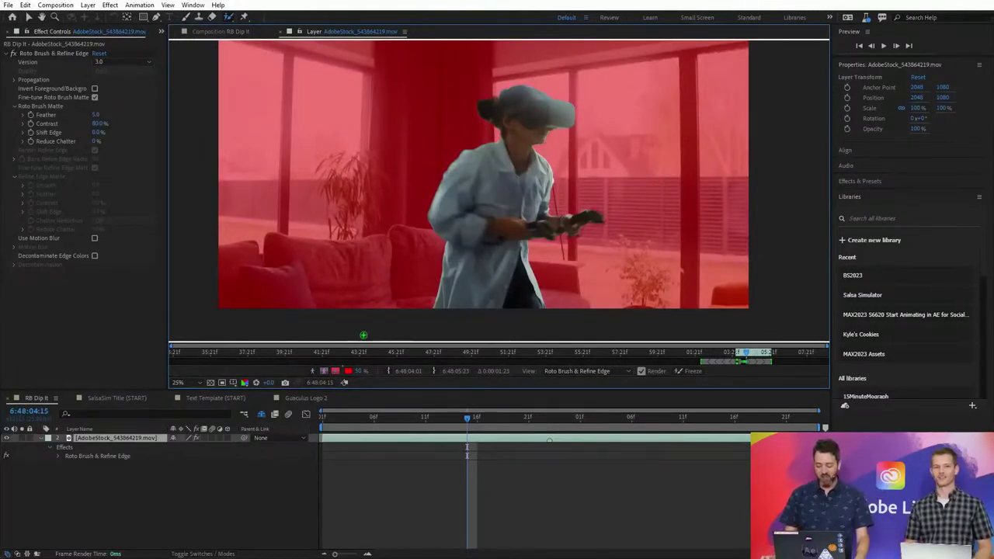
At 6:48:04:12, inspect the woman's head up close as an alpha matte and as a cutout on black
click(57, 52)
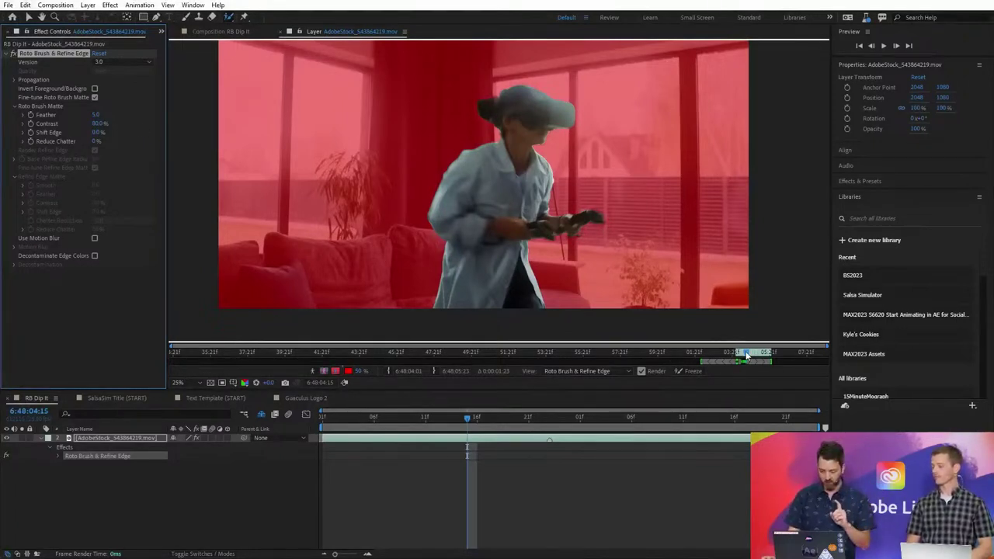
drag(747, 355, 745, 354)
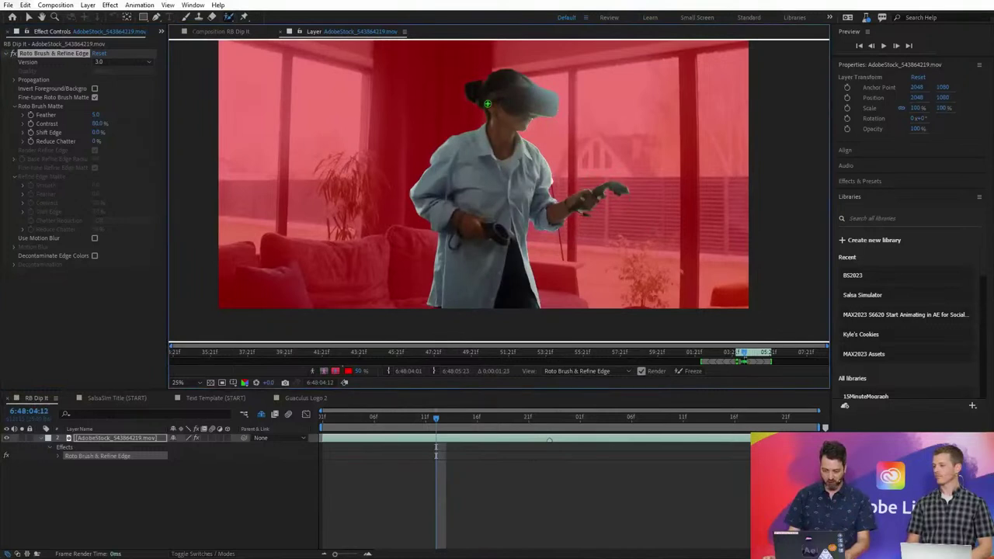
scroll(487, 103, up, 1)
drag(498, 85, 491, 230)
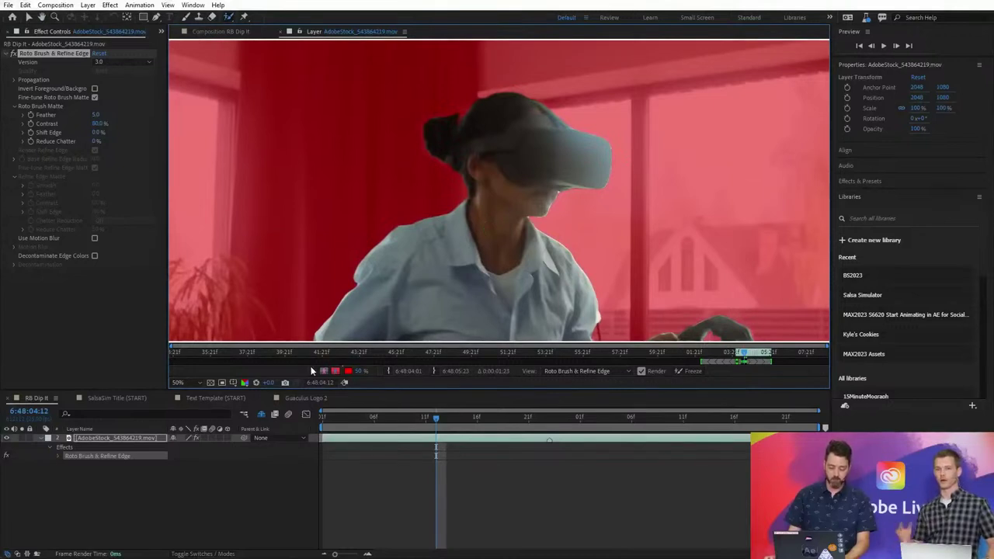
click(324, 370)
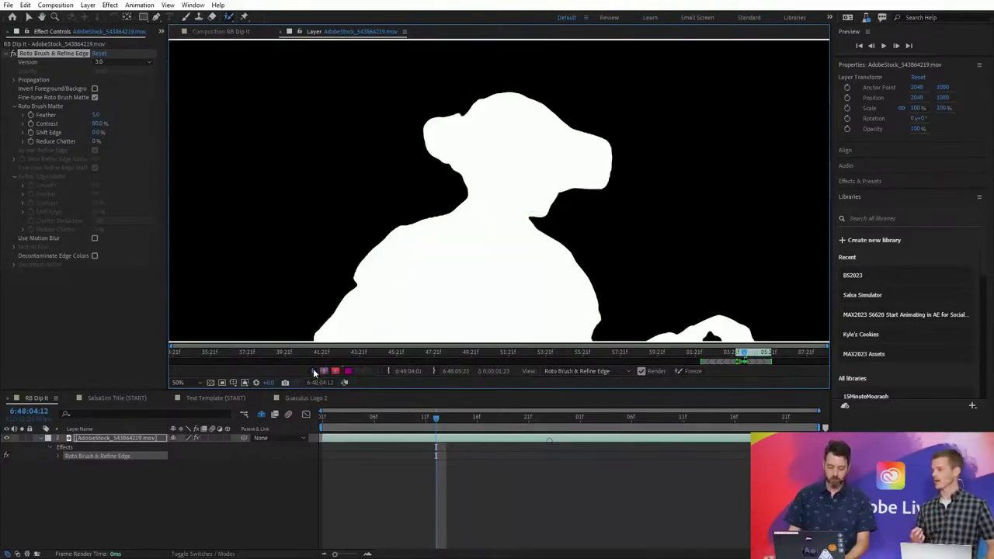
click(313, 370)
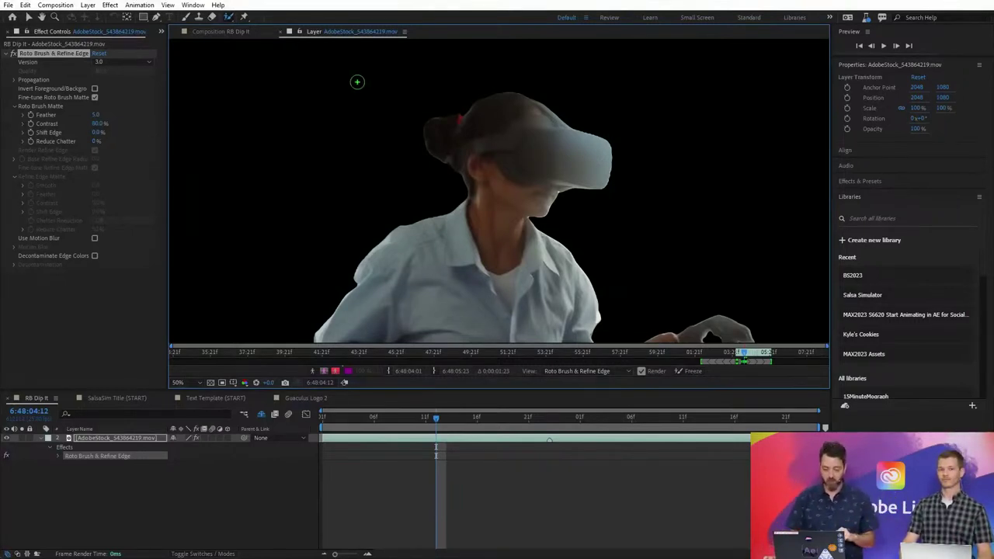
Paint a Refine Edge stroke along the outer edge of the woman's hair bun and down to her neck, and inspect it at 100%
click(231, 18)
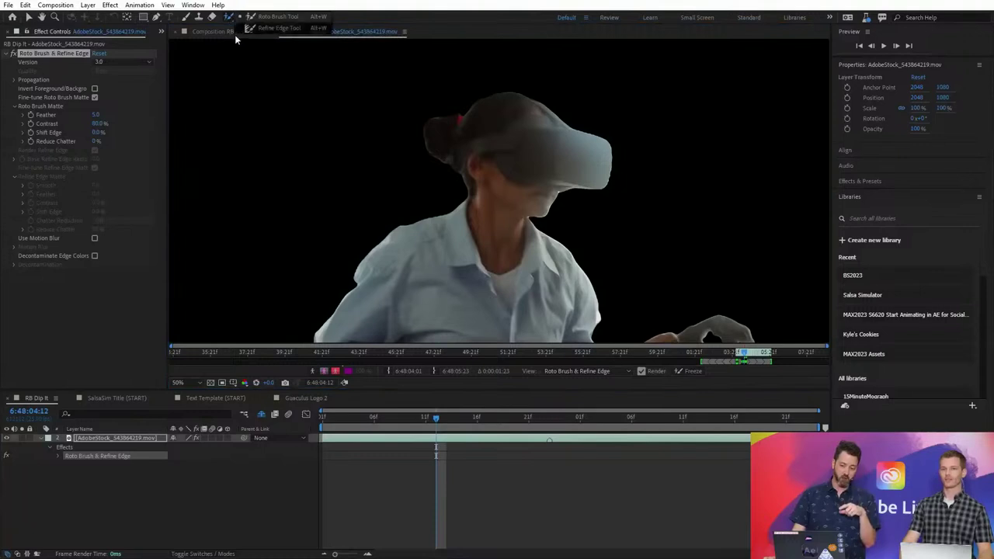
click(285, 30)
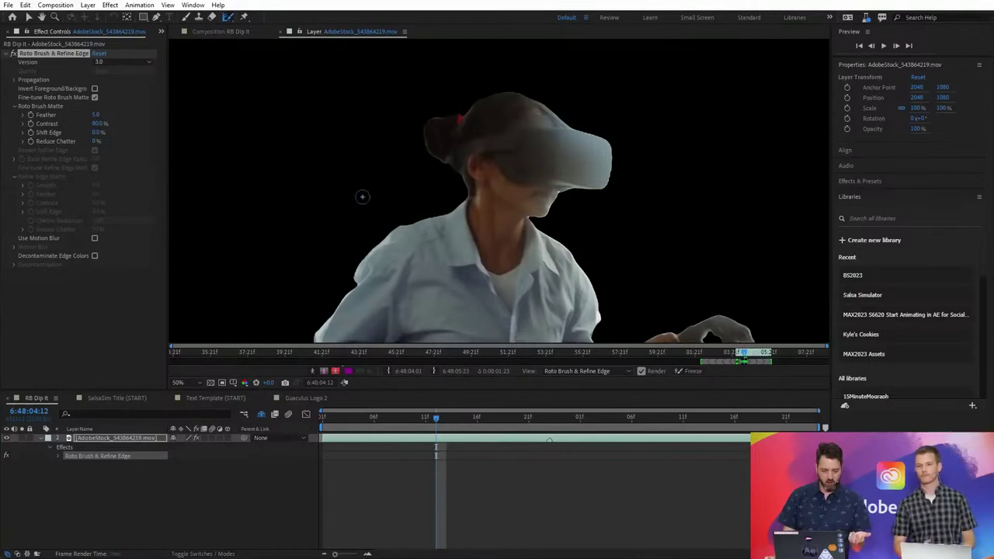
mouse_move(456, 116)
mouse_down()
mouse_move(422, 125)
mouse_move(426, 150)
mouse_move(468, 192)
mouse_up()
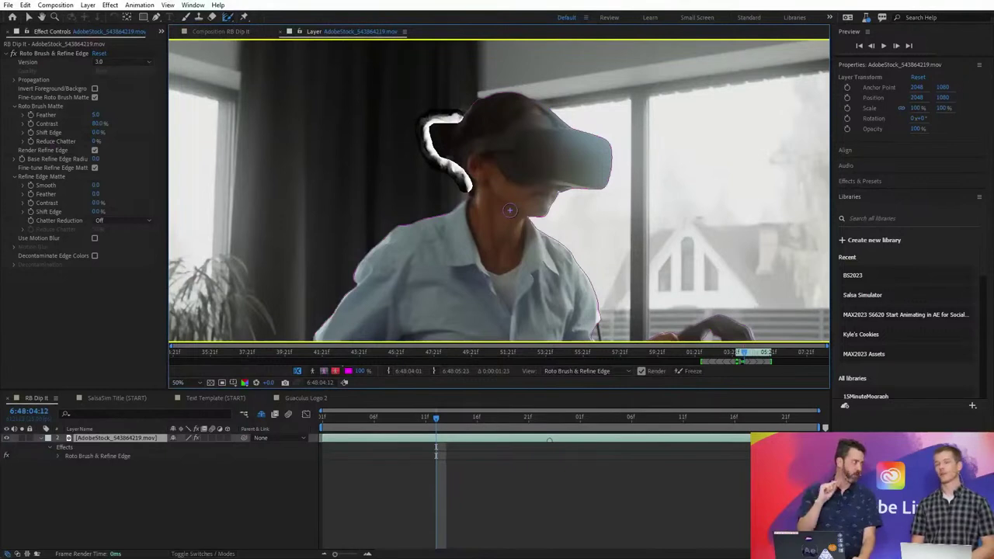
key(slash)
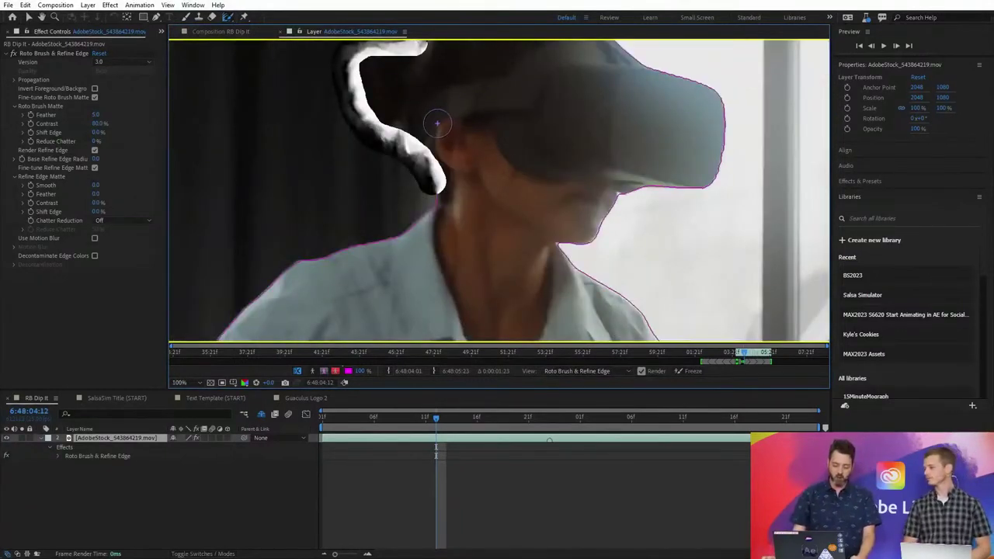
drag(444, 111, 463, 151)
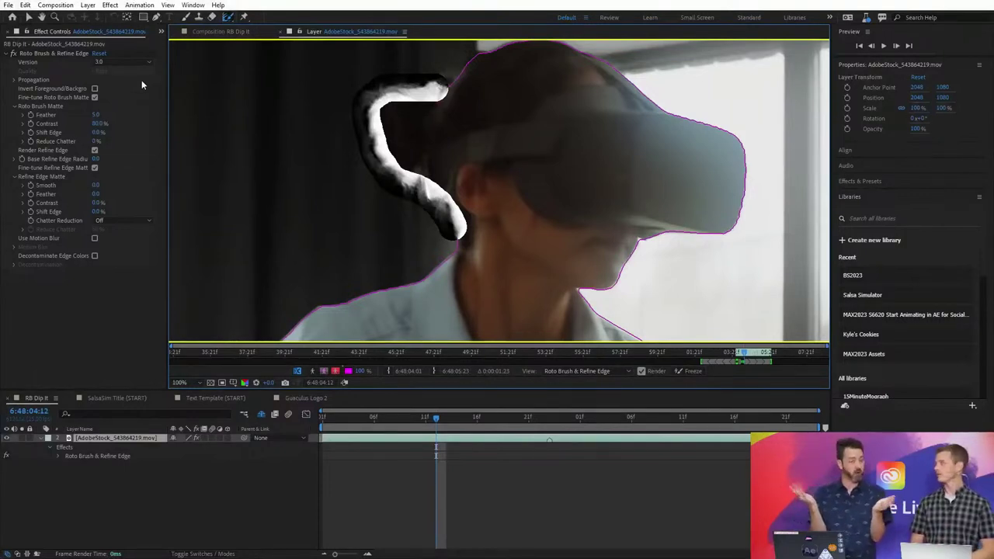
Open the DipIt 1080 composition from the Shots folder and its Dip It 4K Roto & Comp layer
click(162, 31)
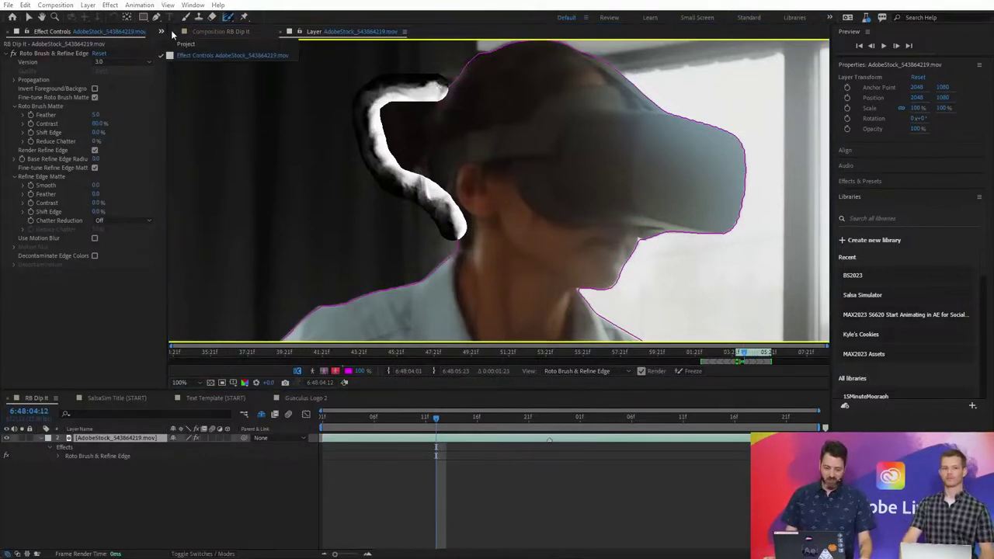
click(197, 44)
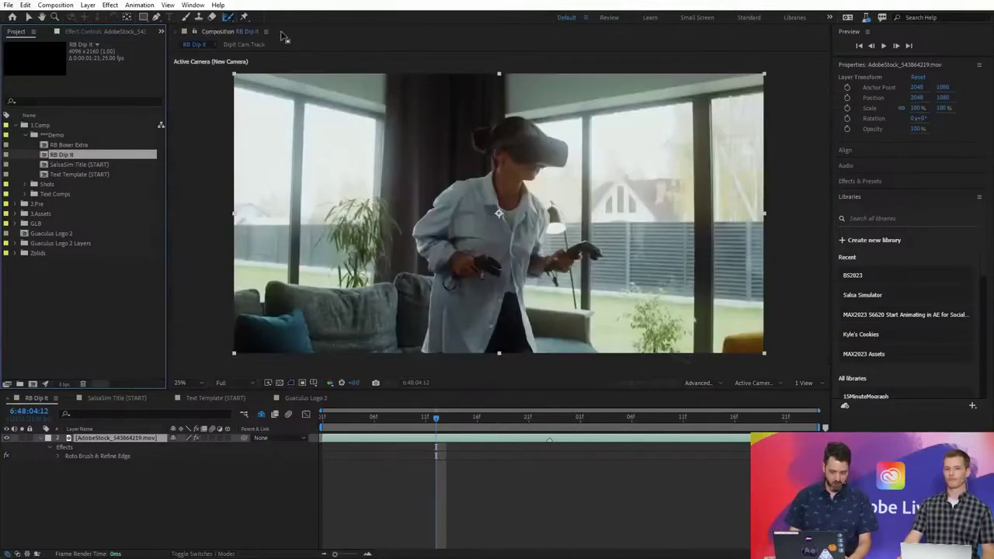
click(288, 33)
click(22, 185)
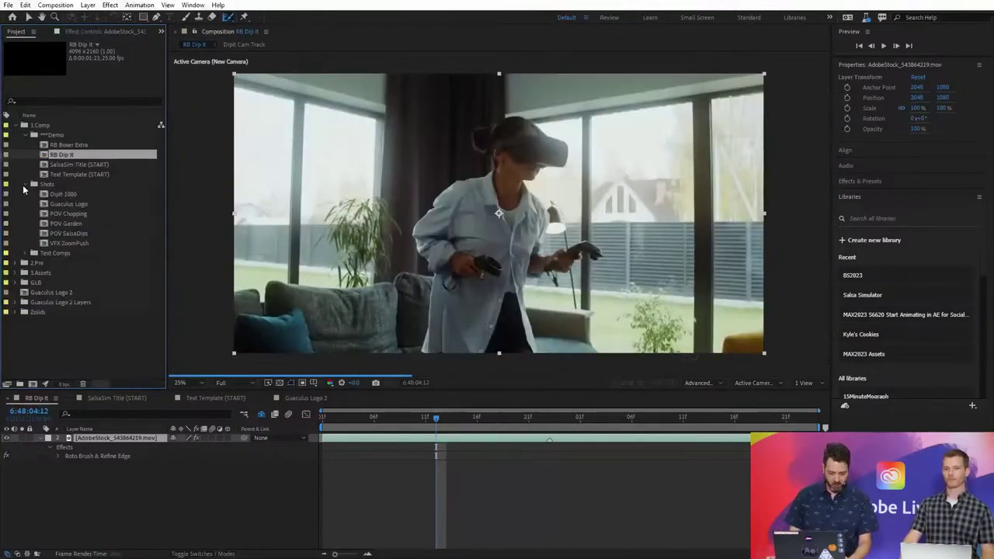
double_click(59, 194)
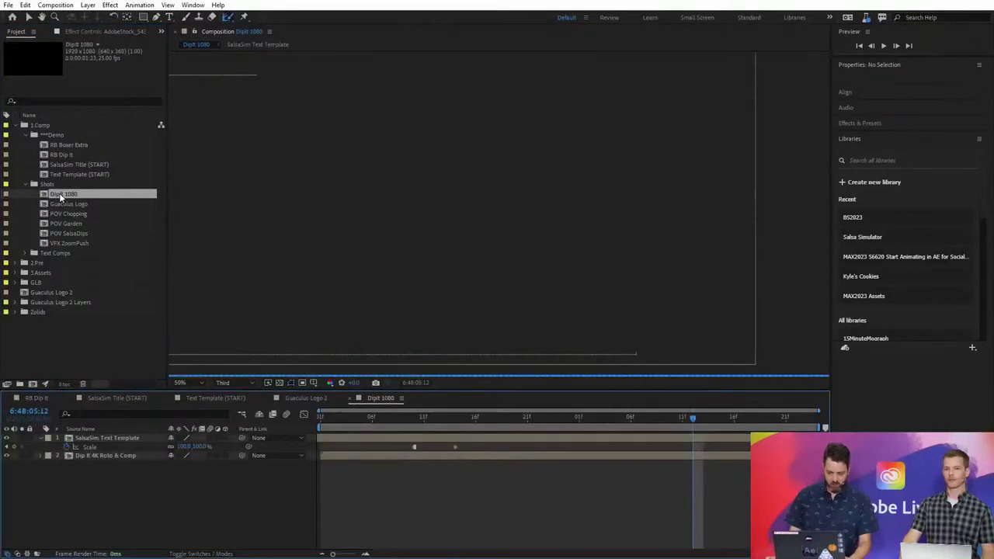
double_click(133, 455)
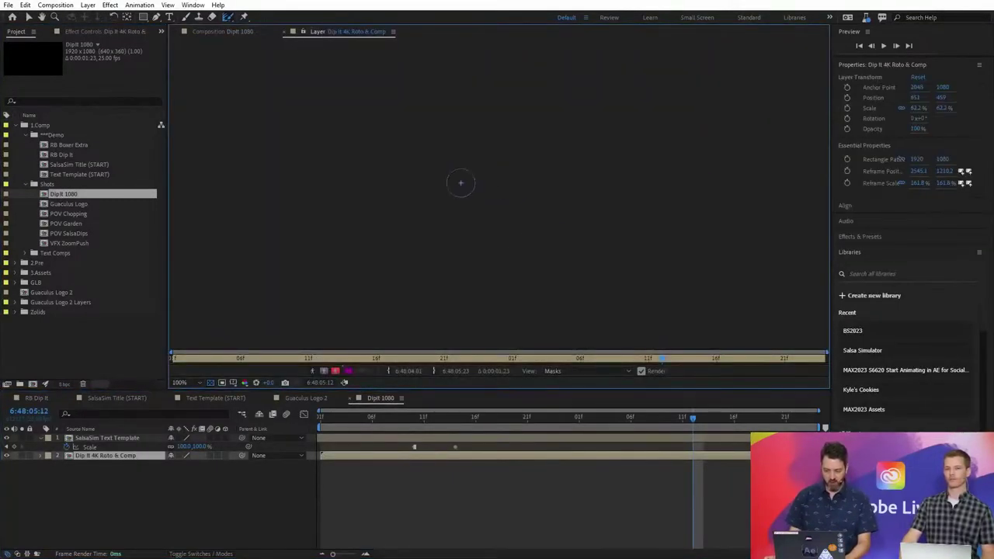
Open the Dip It 4K Roto & Comp precomp with its whole frame in view at 25%, and close all other timelines
click(242, 32)
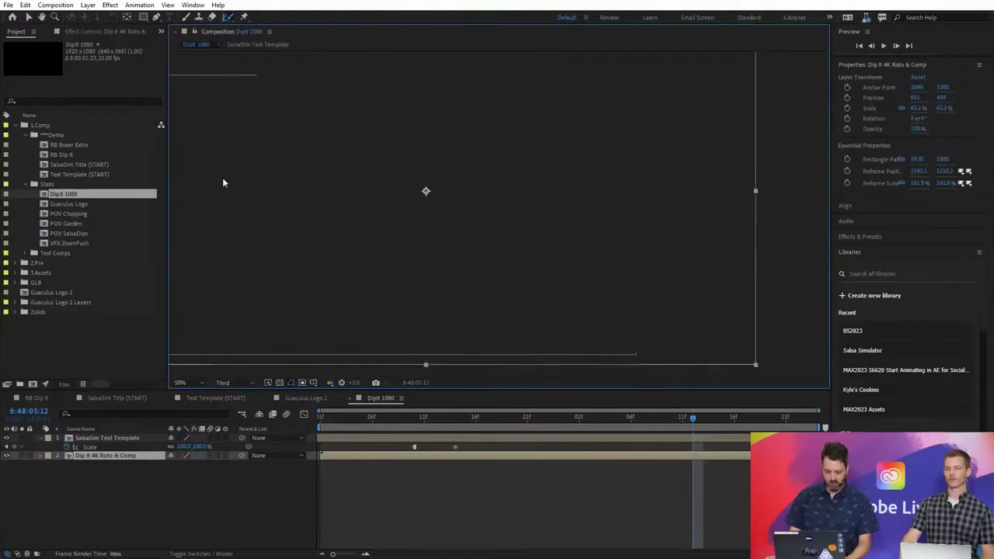
double_click(107, 459)
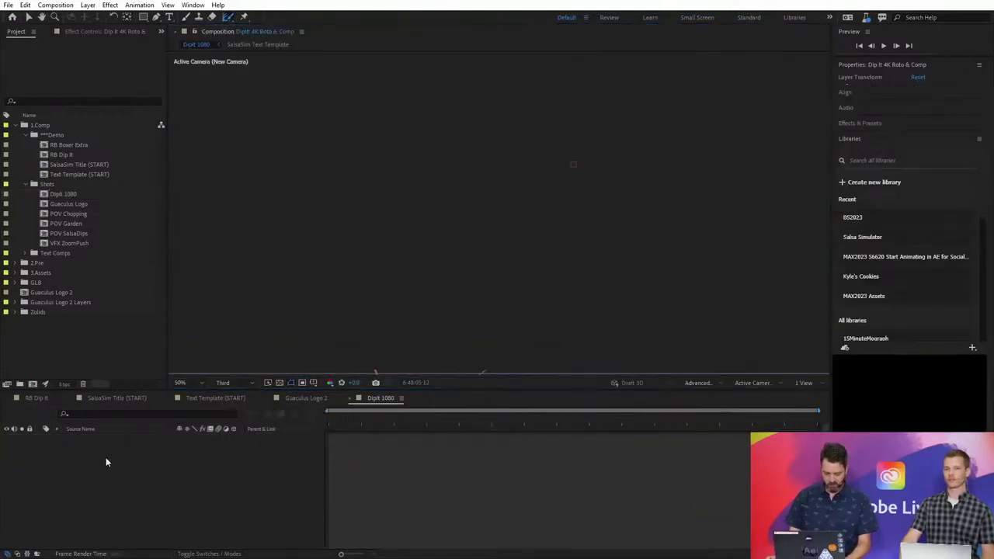
right_click(505, 136)
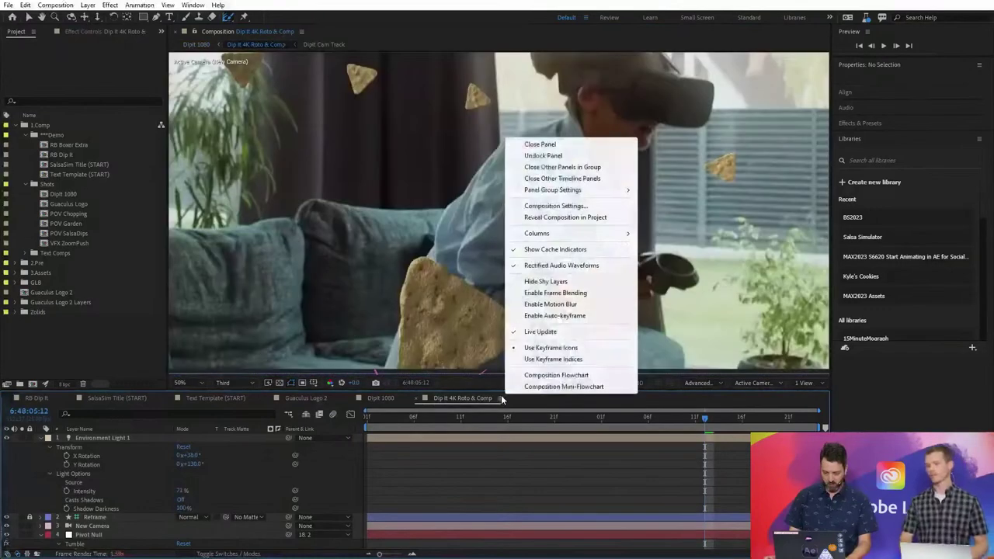
click(581, 180)
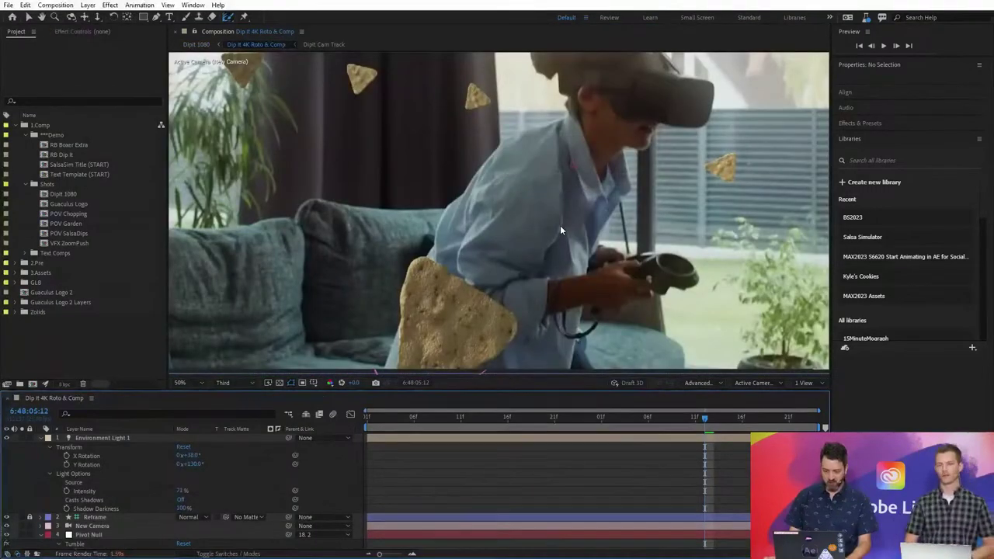
scroll(560, 225, down, 2)
drag(575, 241, 575, 308)
key(ctrl+p)
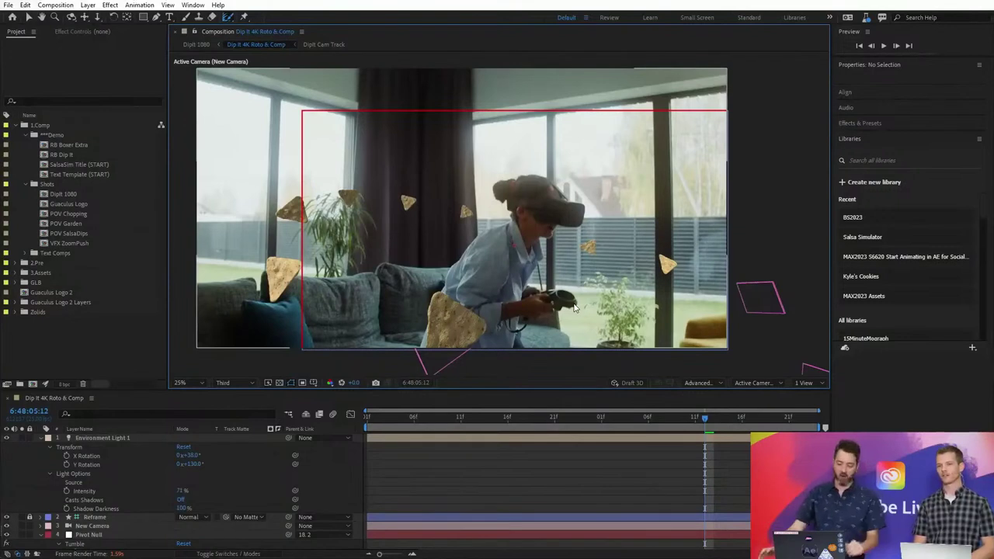
Collapse the expanded properties of all layers in the Dip It 4K Roto & Comp timeline
click(42, 439)
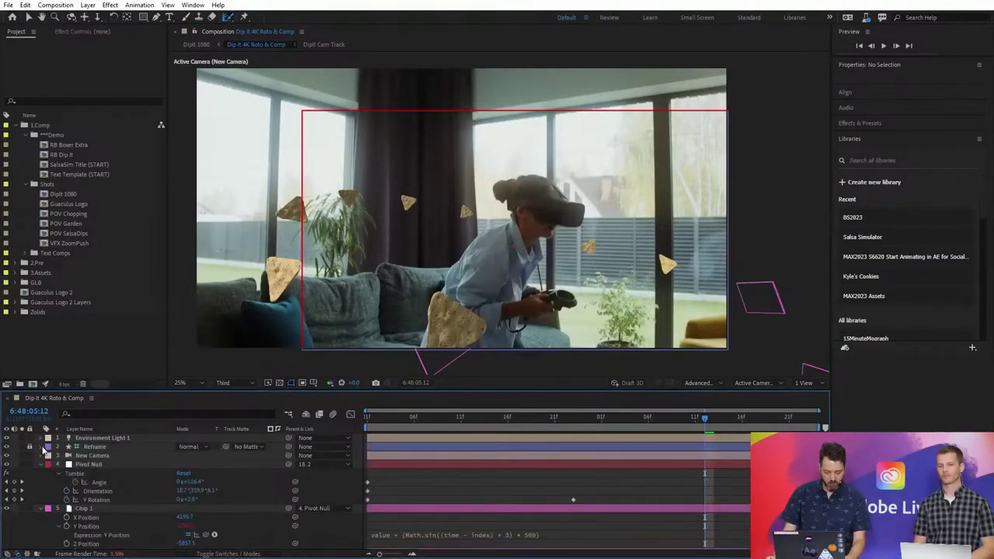
click(88, 464)
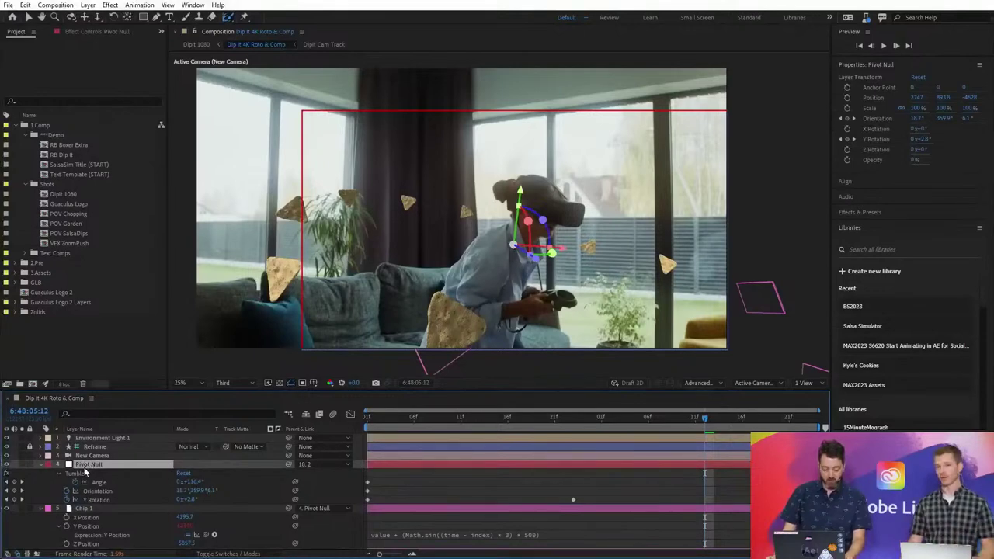
key(ctrl+a)
key(u)
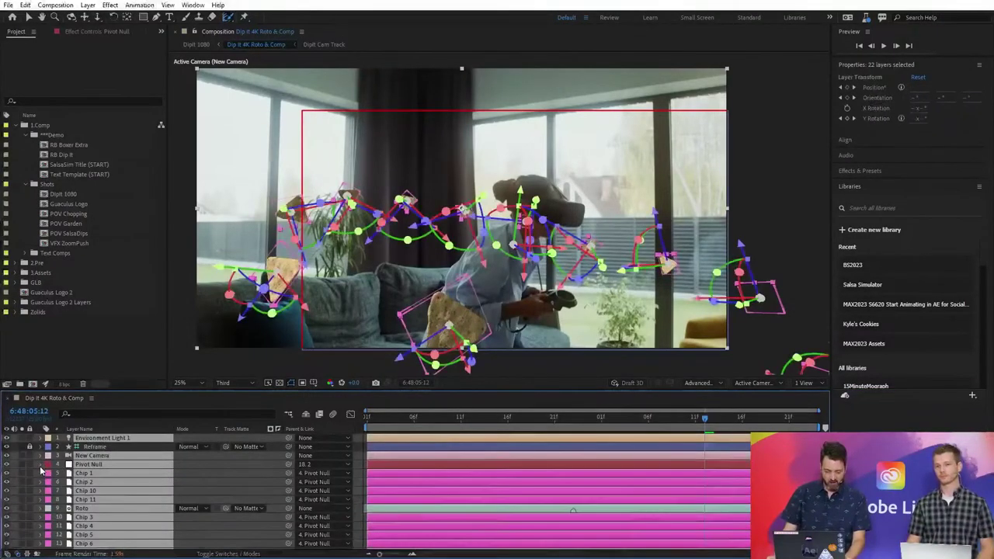
key(ctrl+shift+a)
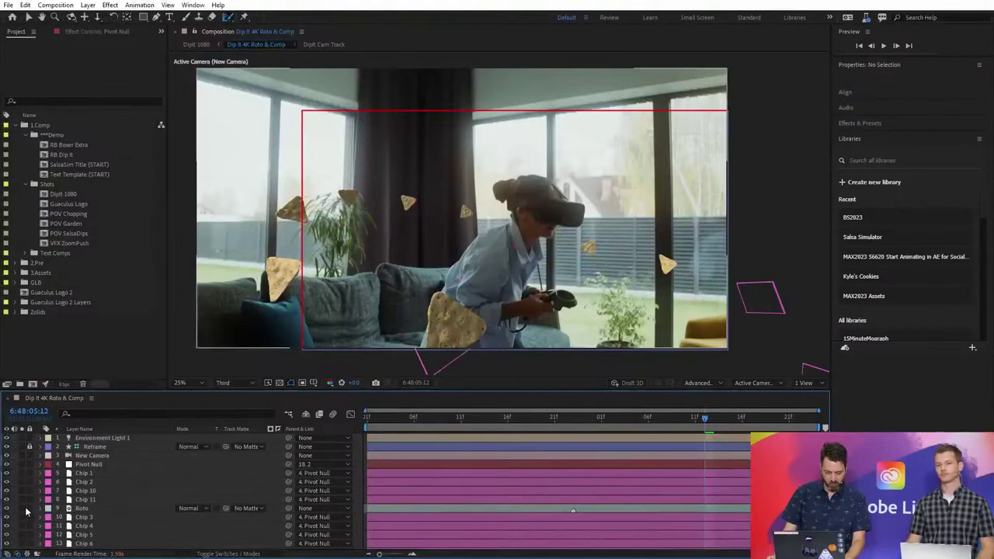
Solo the Roto and Plate layers
scroll(97, 478, down, 2)
scroll(96, 478, down, 2)
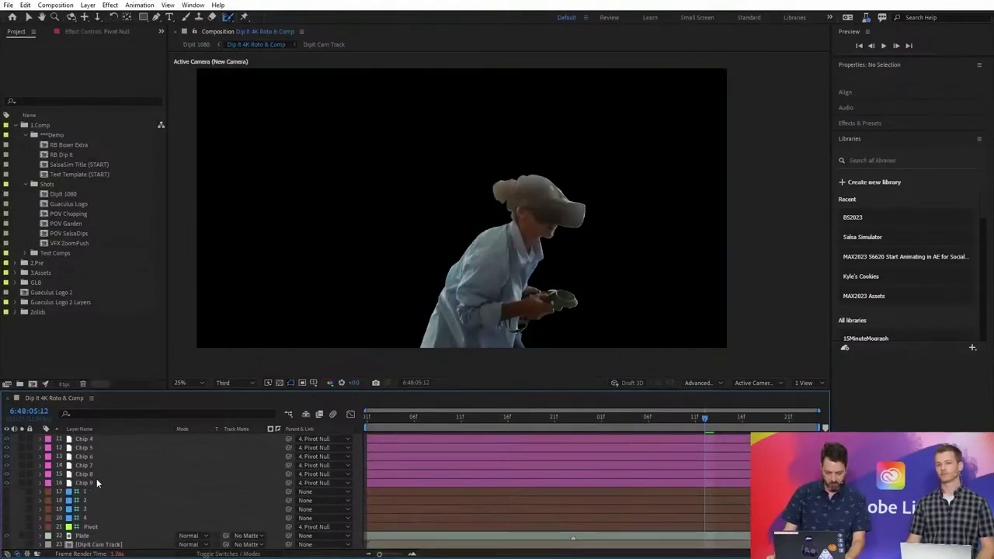
click(23, 538)
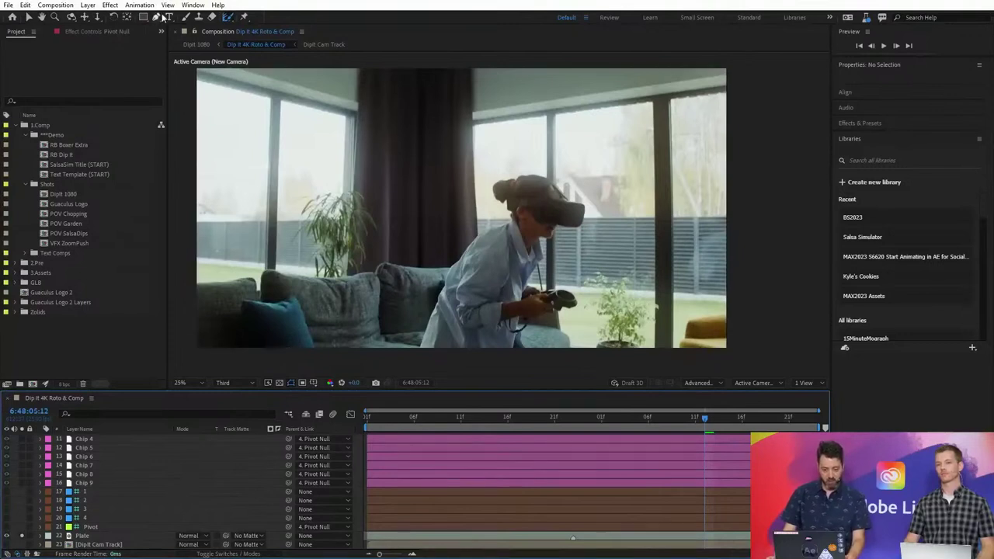
Add a green Times New Roman text layer reading "stuff" over the footage and set its font size to 1026 px
click(169, 16)
click(378, 258)
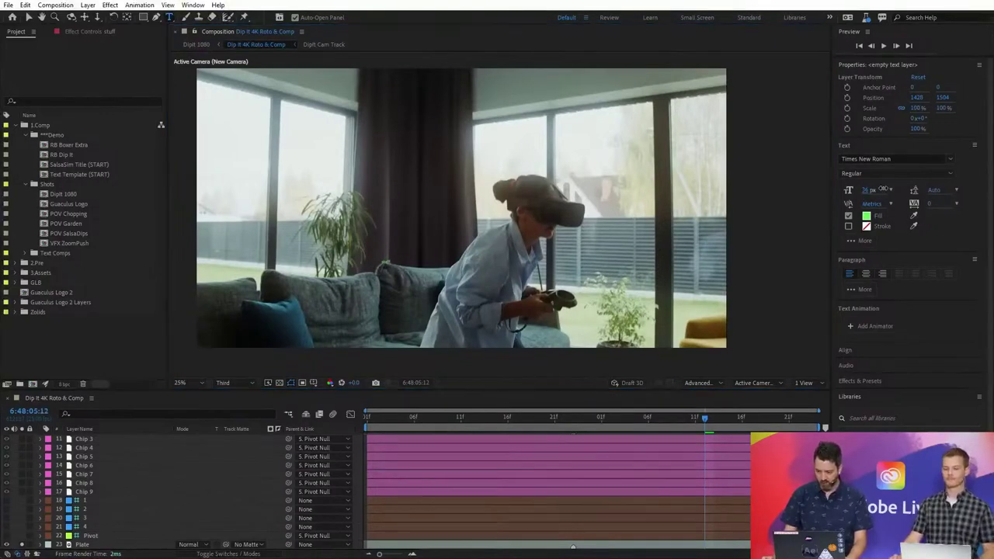
drag(864, 192, 443, 312)
scroll(147, 472, up, 5)
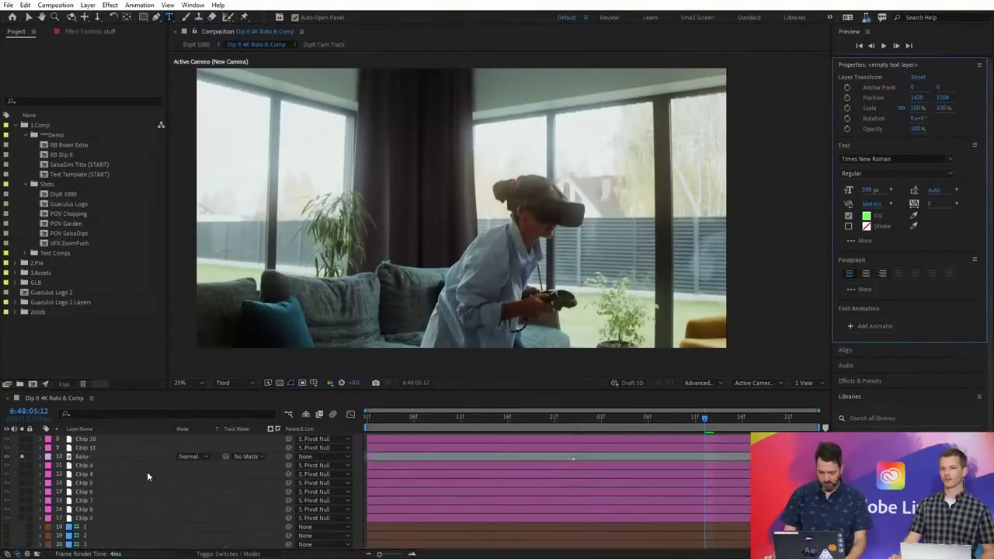
click(139, 440)
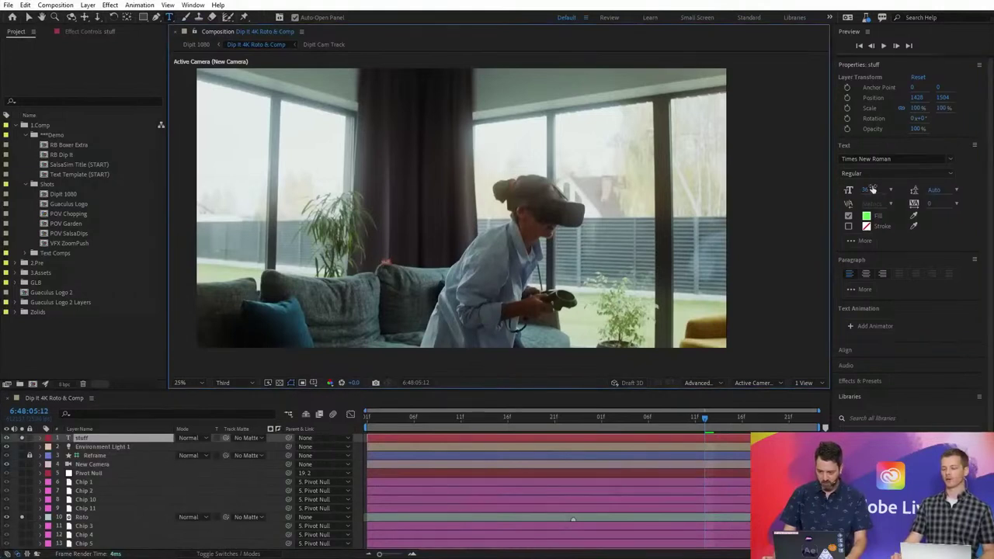
drag(870, 190, 923, 181)
Place the "stuff" text layer directly beneath the Roto layer and preview the woman moving in front of it
click(97, 448)
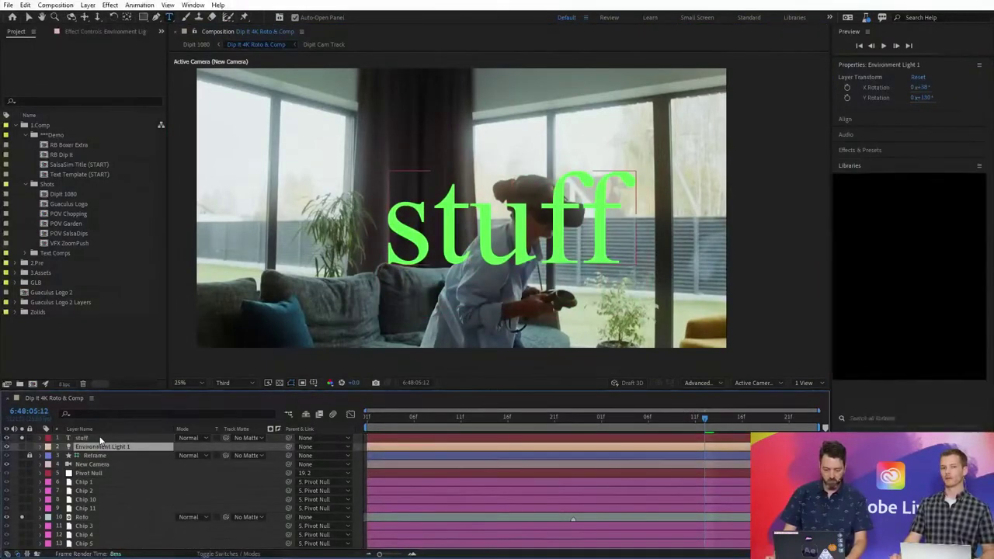
drag(99, 437, 98, 522)
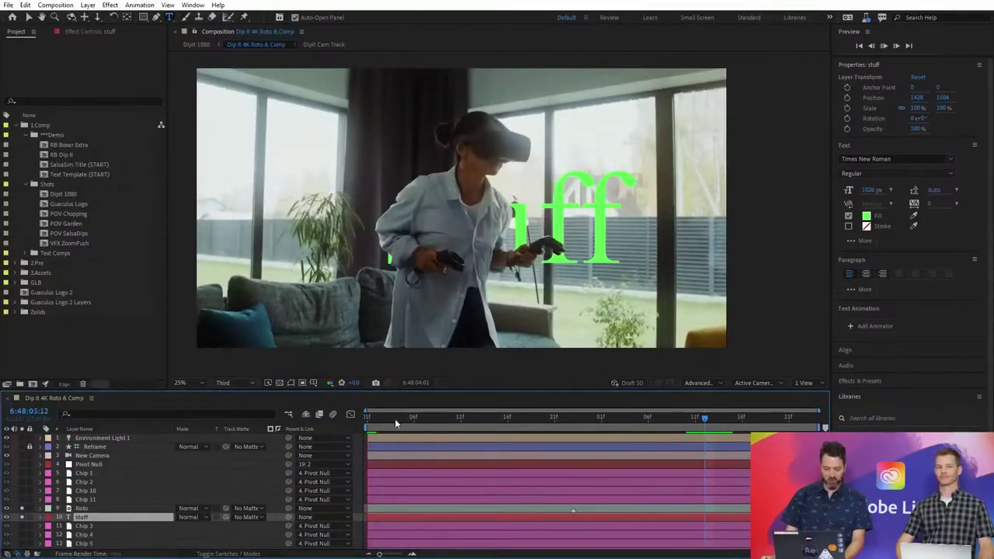
key(space)
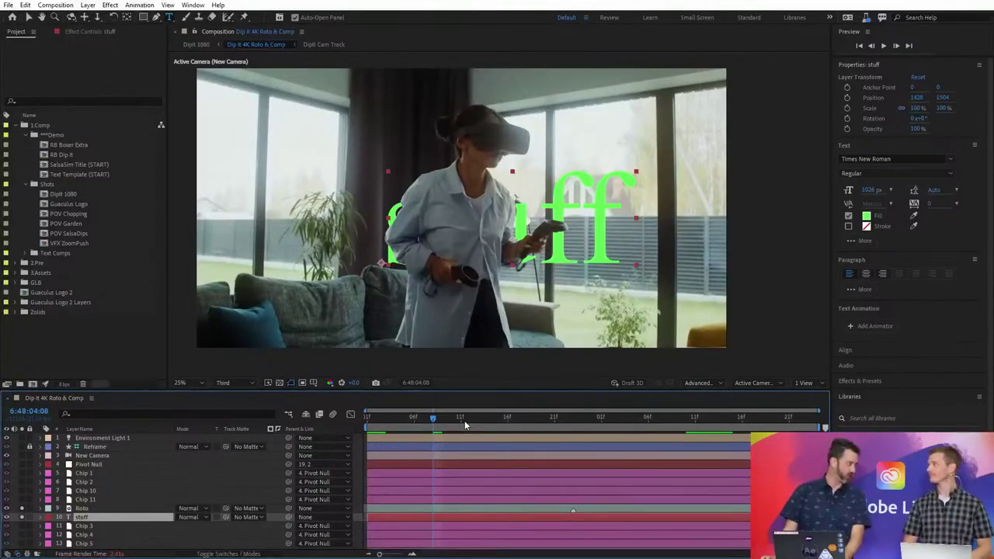
View the Plate footage without the text, and isolate the woman's Roto cutout on black
scroll(16, 450, down, 3)
scroll(16, 451, up, 1)
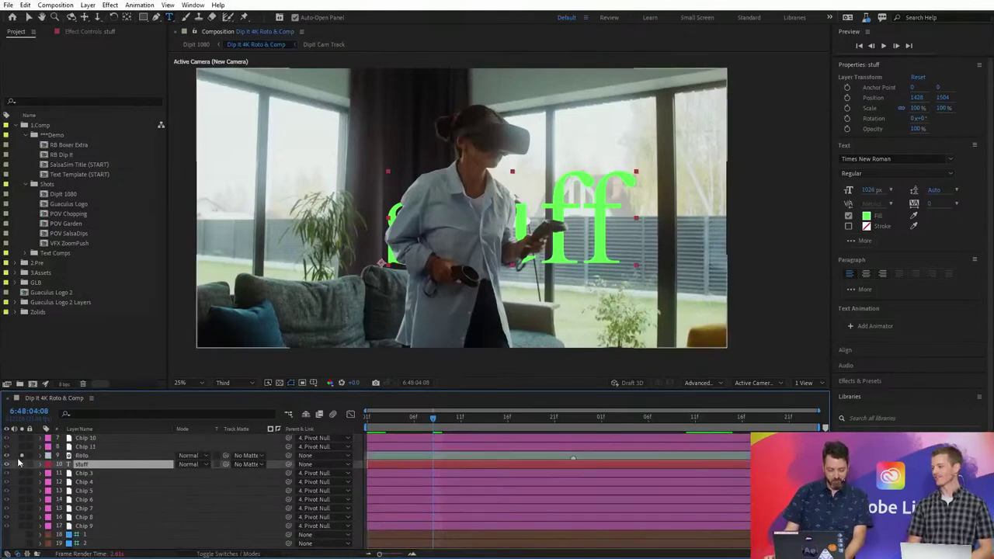
click(25, 463)
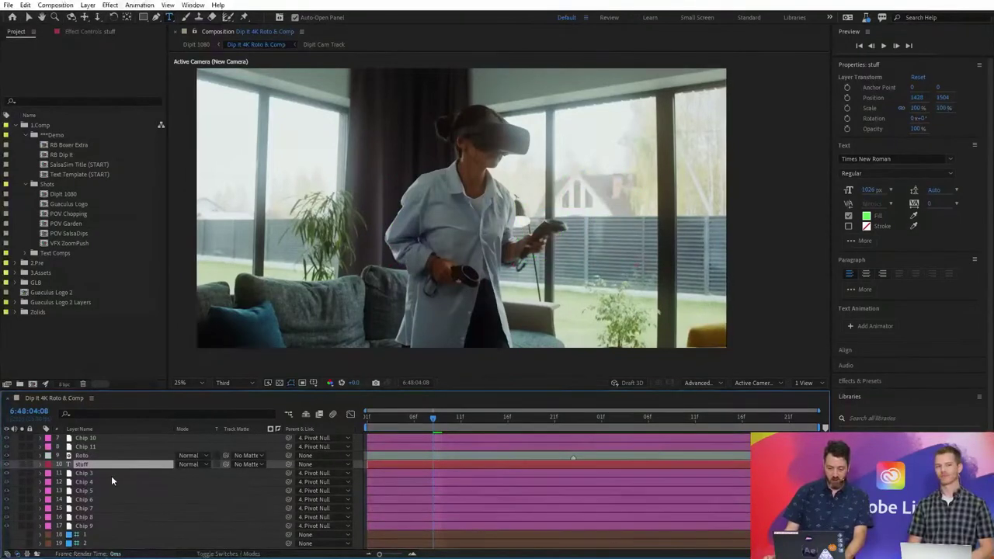
scroll(111, 476, down, 2)
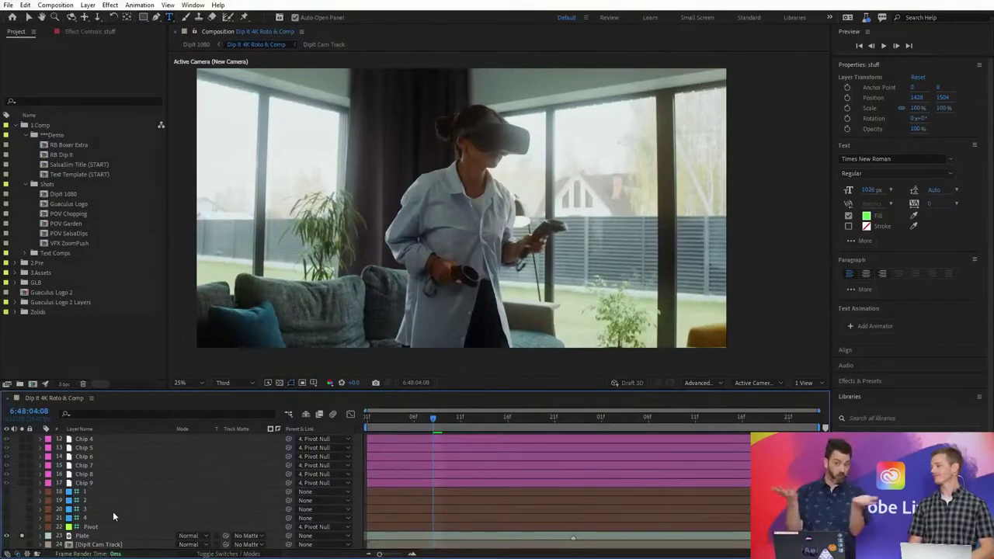
scroll(104, 441, up, 3)
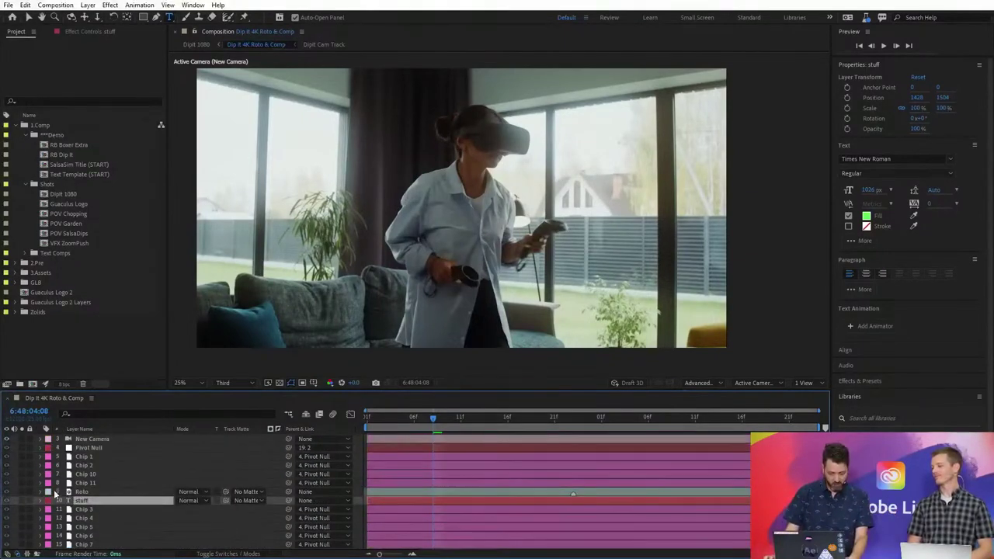
scroll(26, 503, down, 3)
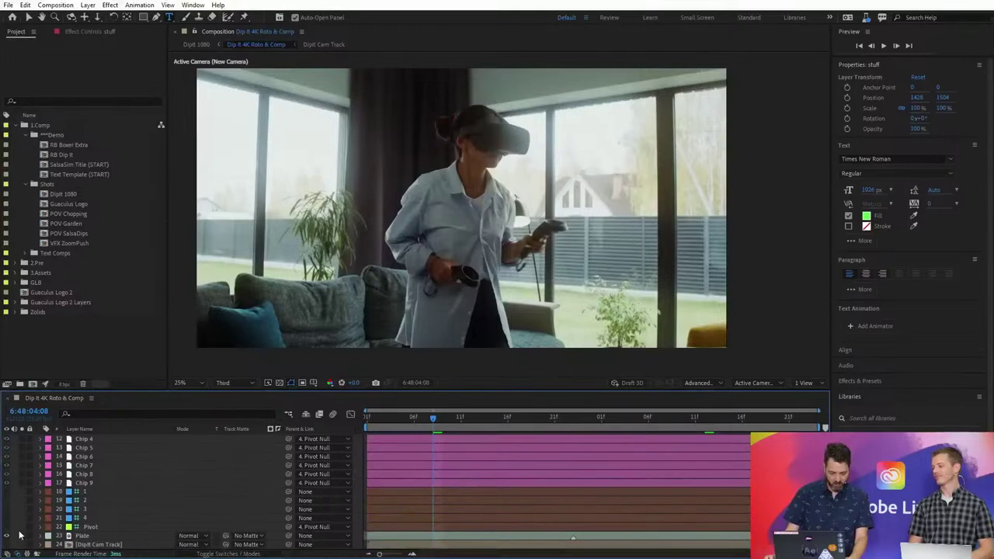
click(22, 536)
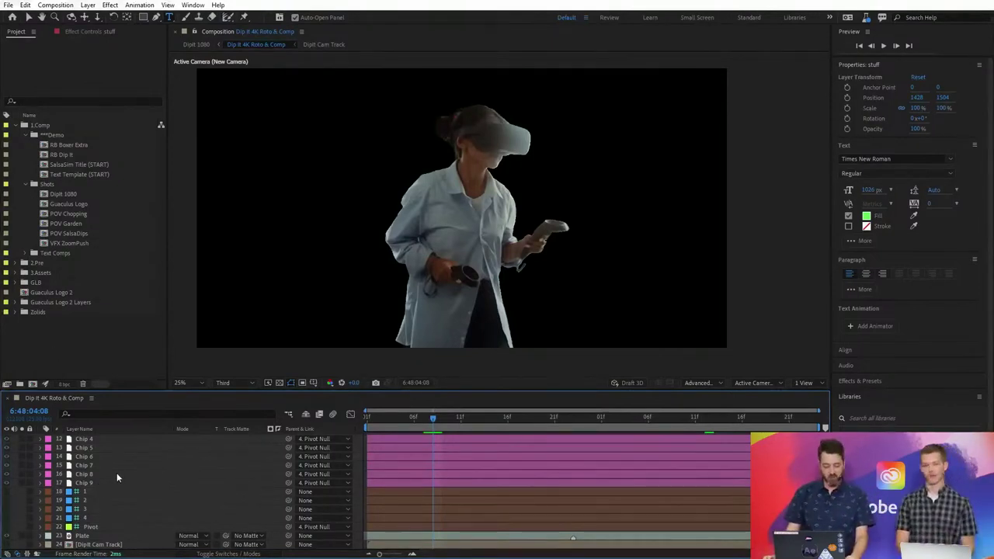
Solo the "stuff" text behind the Roto cutout, and bring the Plate back into view behind both
scroll(117, 474, up, 1)
click(23, 474)
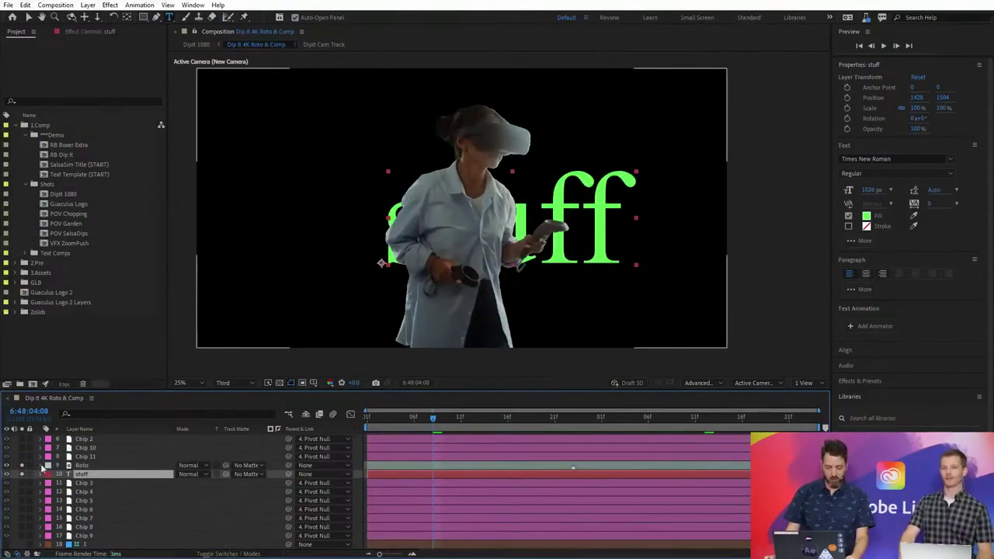
scroll(48, 467, down, 1)
click(21, 536)
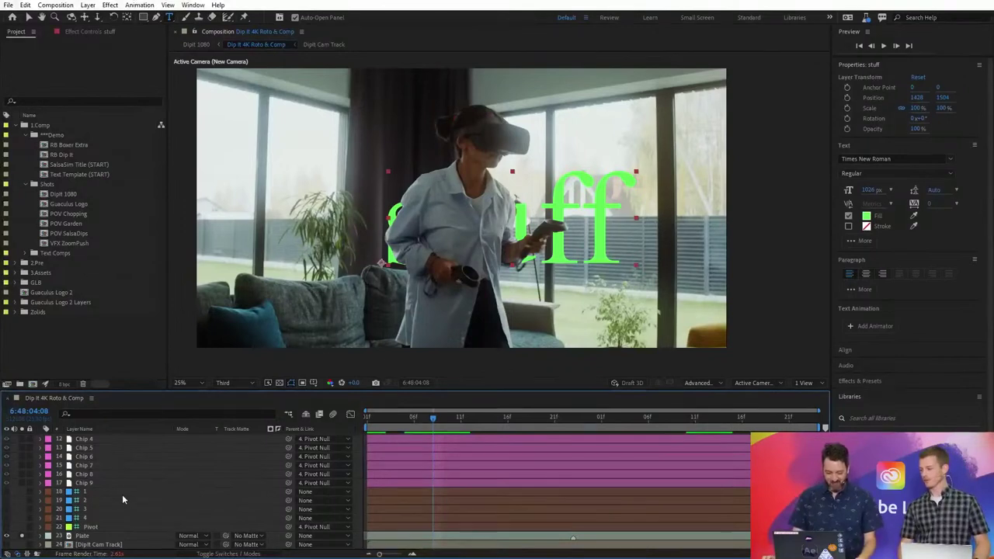
Delete the "stuff" text layer beneath Roto
scroll(122, 494, up, 3)
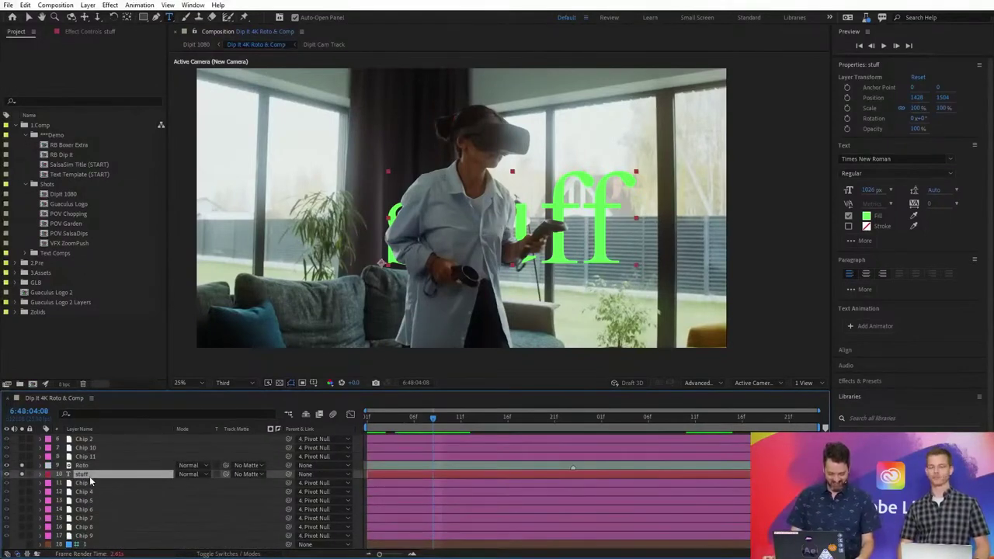
click(88, 467)
click(92, 475)
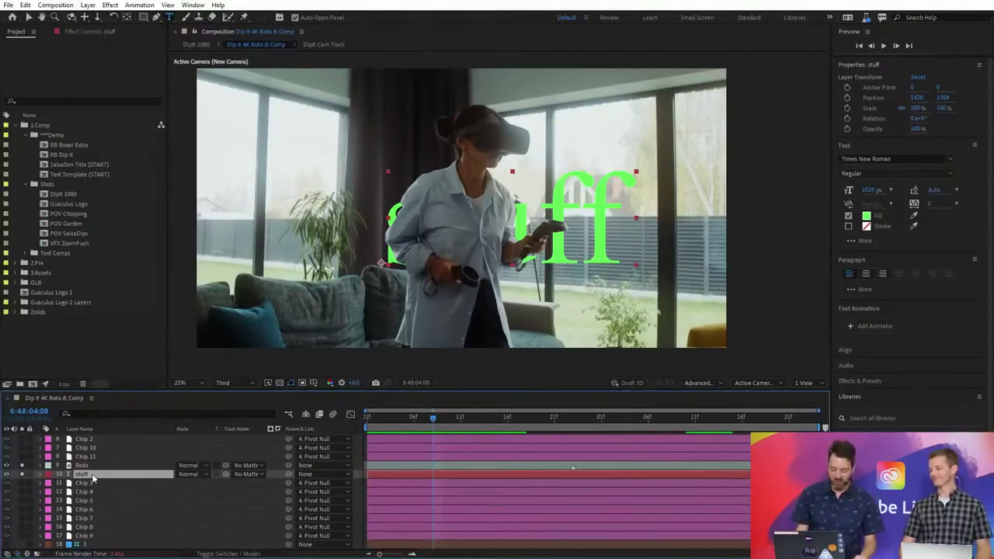
key(Delete)
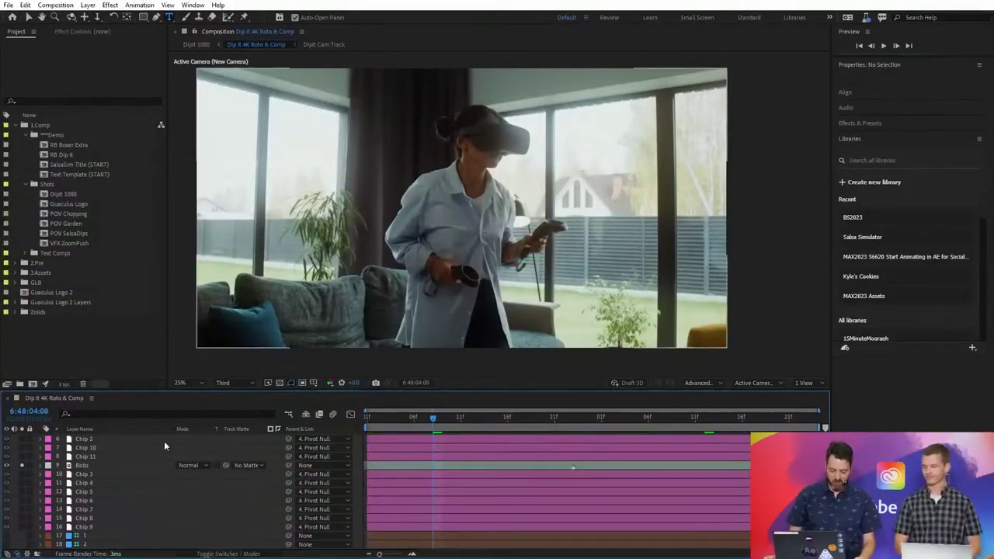
Enlarge the timeline area, switch to the Selection tool, and solo the blue shape layers 1 to 4
drag(526, 391, 519, 319)
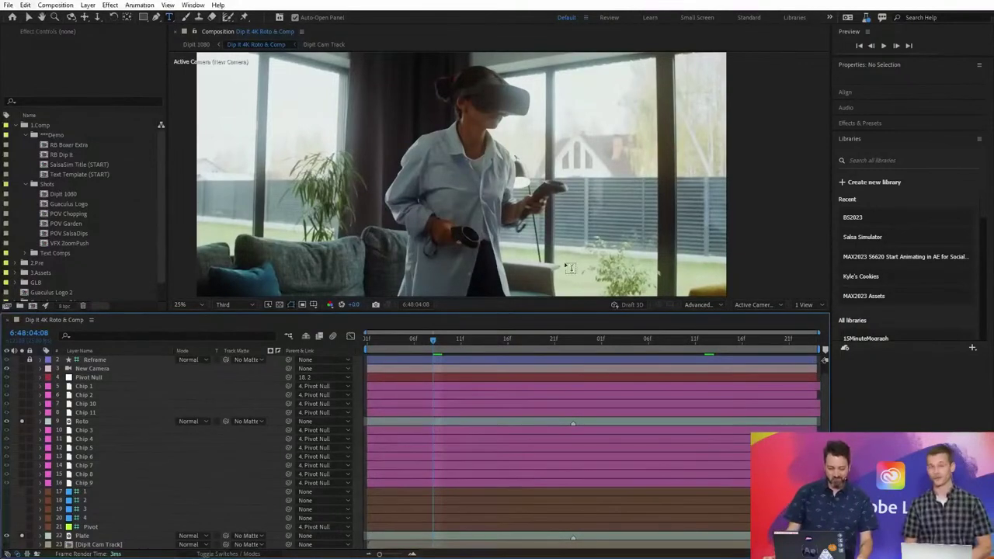
key(v)
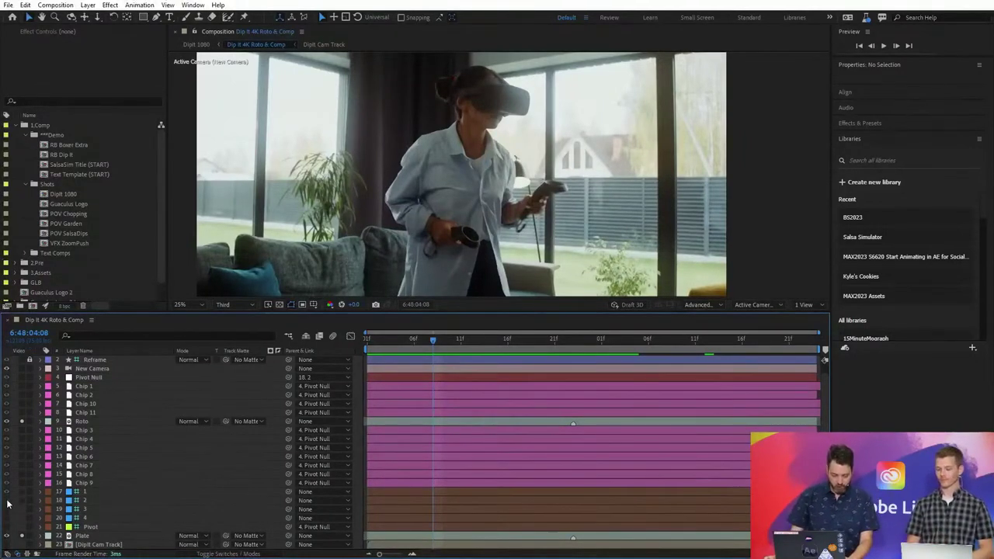
drag(22, 492, 23, 518)
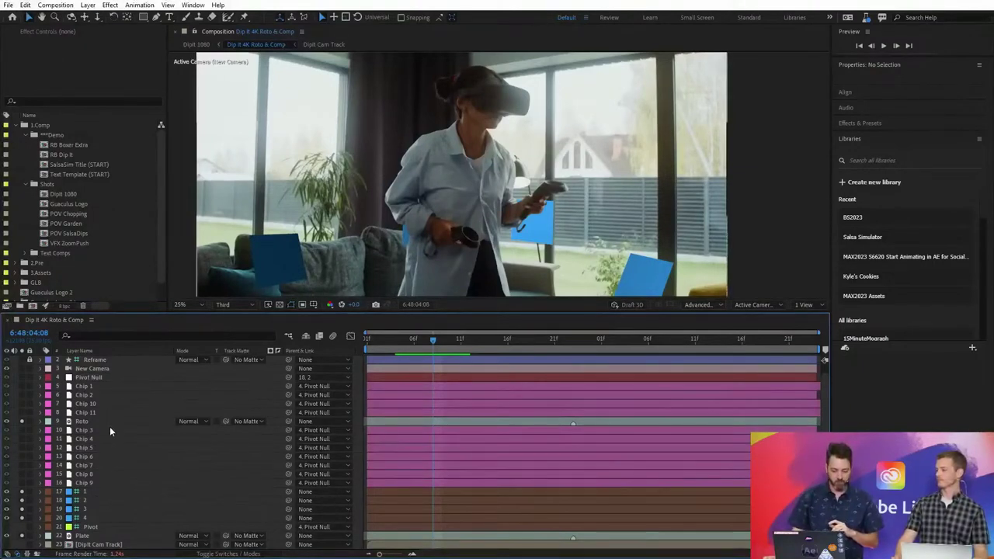
Look up the camera tracking commands for the Plate layer, and reveal the 3D Camera Tracker effect on the DipIt Cam Track layer
click(86, 536)
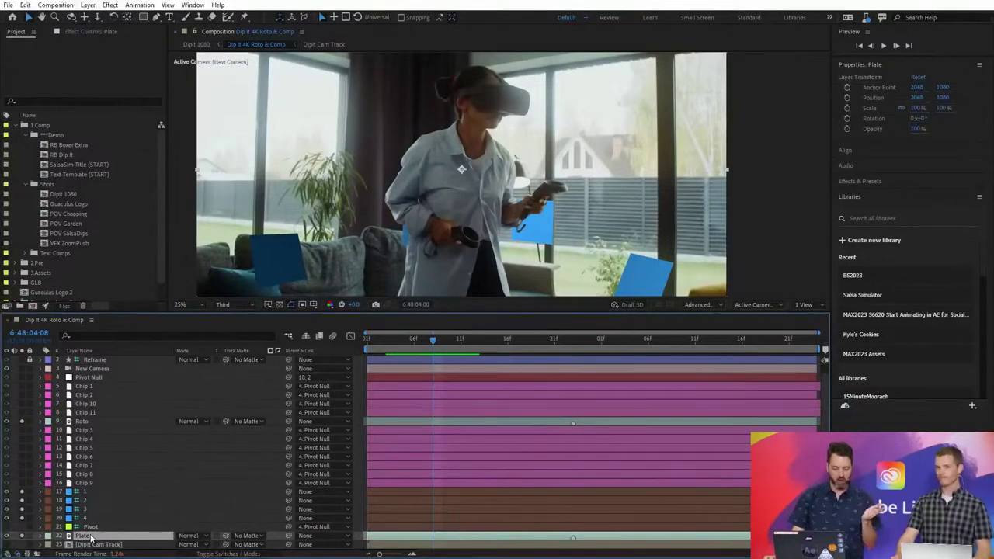
click(139, 6)
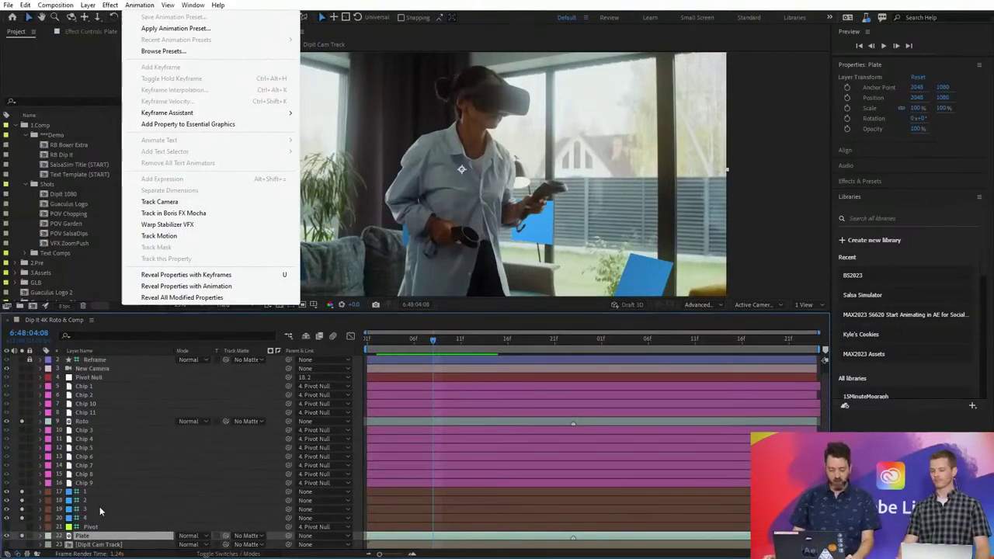
click(98, 539)
click(99, 545)
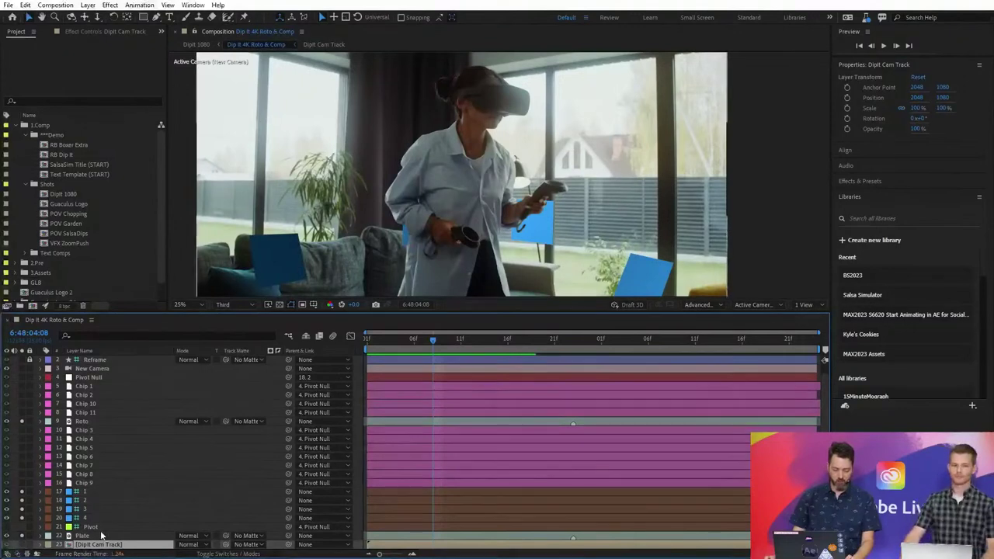
key(e)
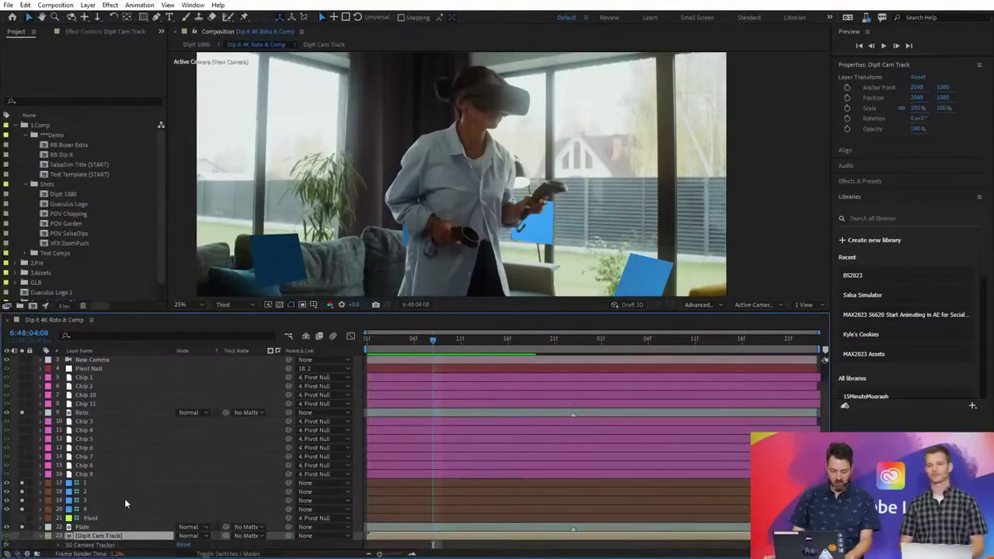
Display the 3D Camera Tracker's track points on the DipIt Cam Track layer and inspect them up close around the sofa
click(108, 545)
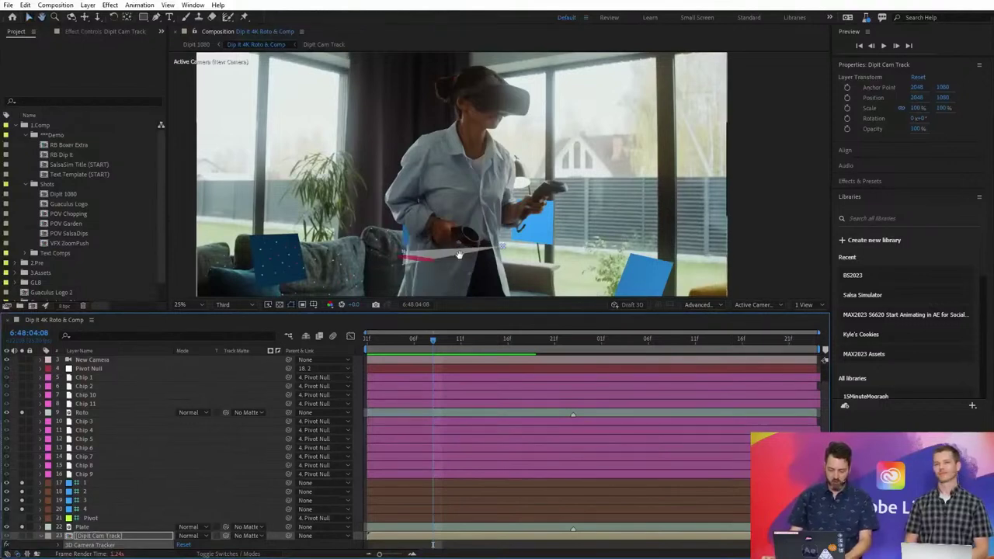
scroll(435, 241, down, 3)
scroll(423, 231, up, 1)
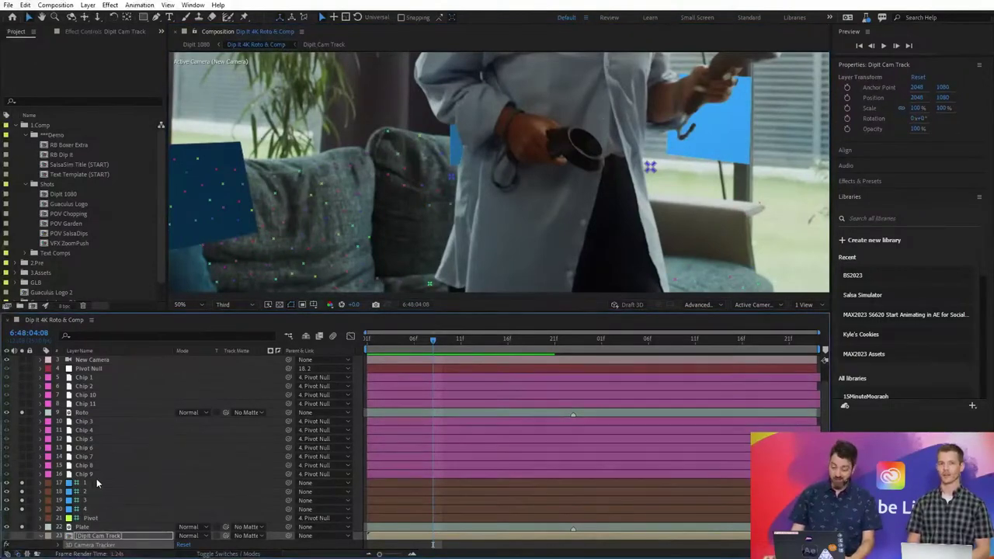
scroll(491, 198, down, 2)
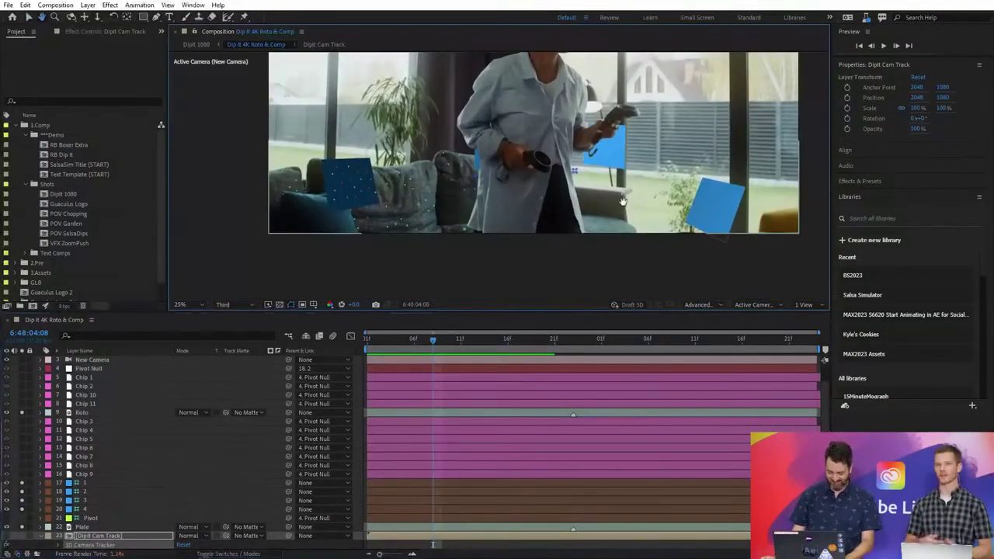
drag(610, 204, 578, 255)
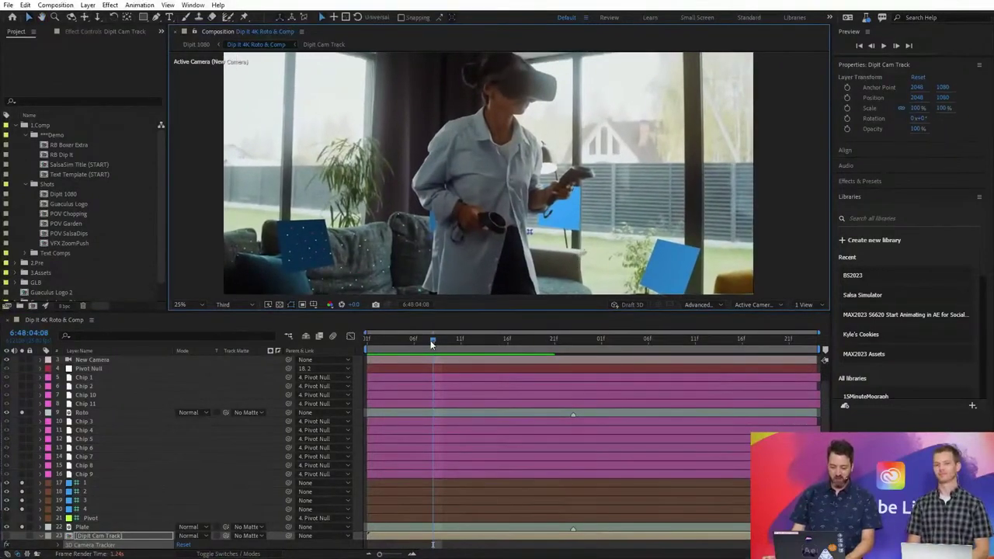
Step and scrub through the shot to check how the blue shapes follow the camera, and hide shape layers 1 to 4
key(Page_Down)
key(Page_Down)
key(Page_Down)
drag(477, 343, 417, 329)
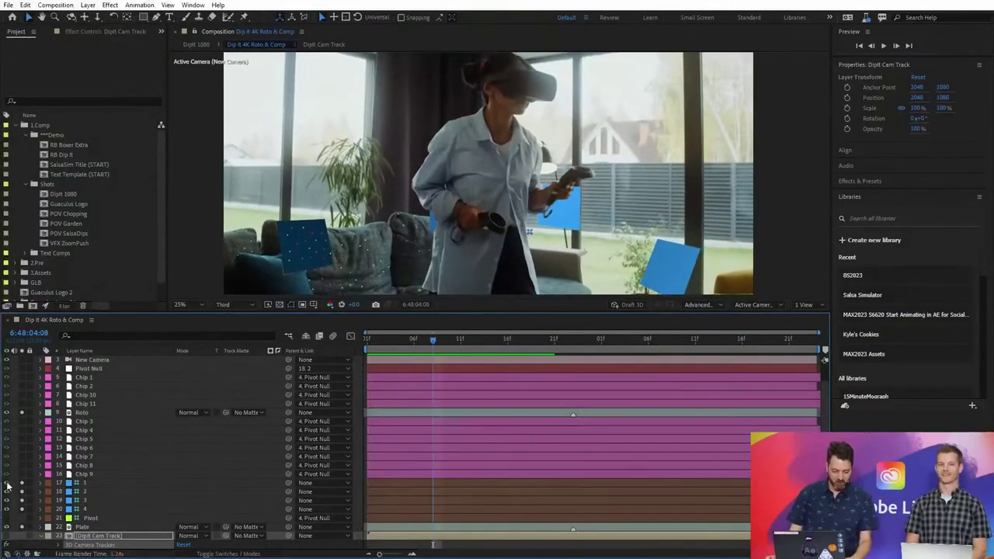
drag(8, 483, 8, 511)
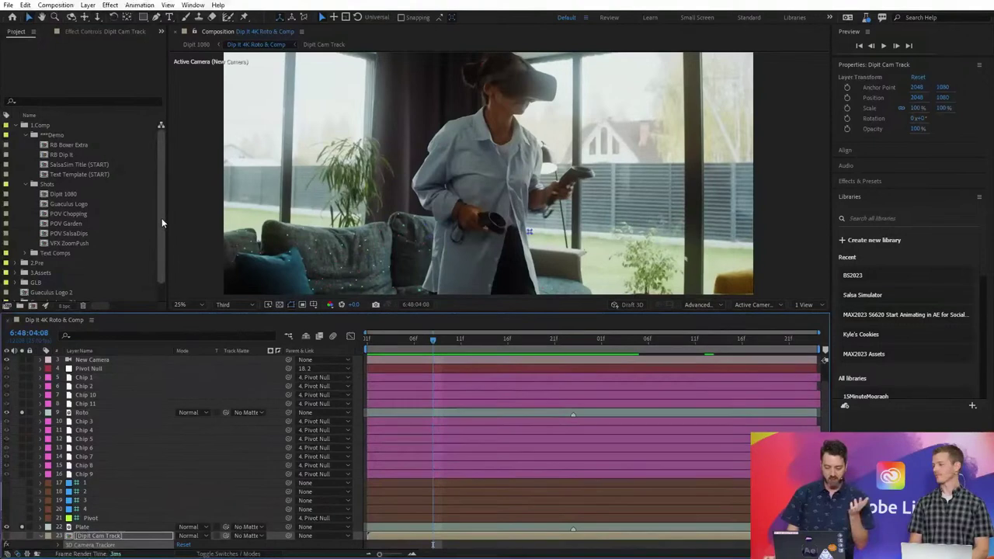
Collapse the 1.Comp folder and its subfolders in the project, and expand the GLB folder to list the 3D models
scroll(80, 210, down, 2)
click(24, 166)
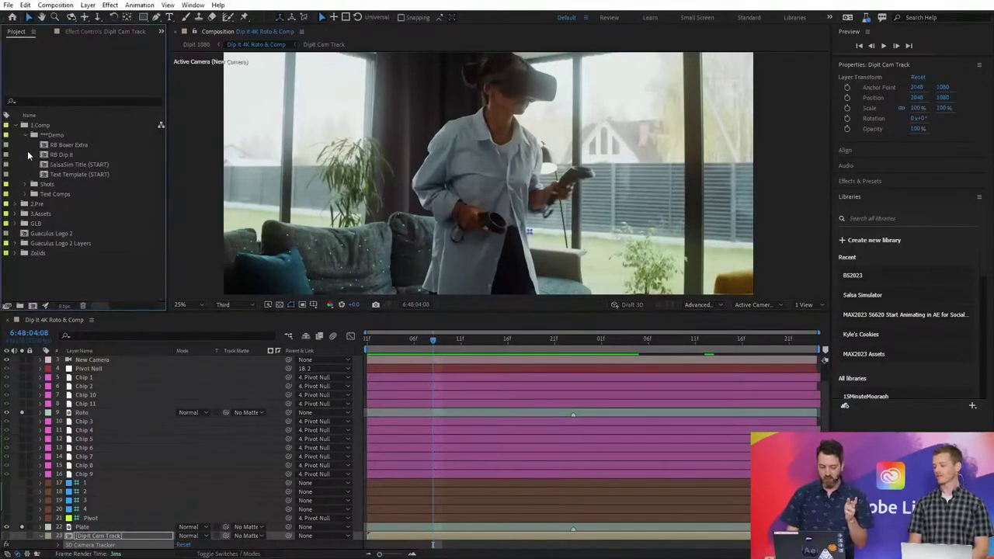
click(16, 126)
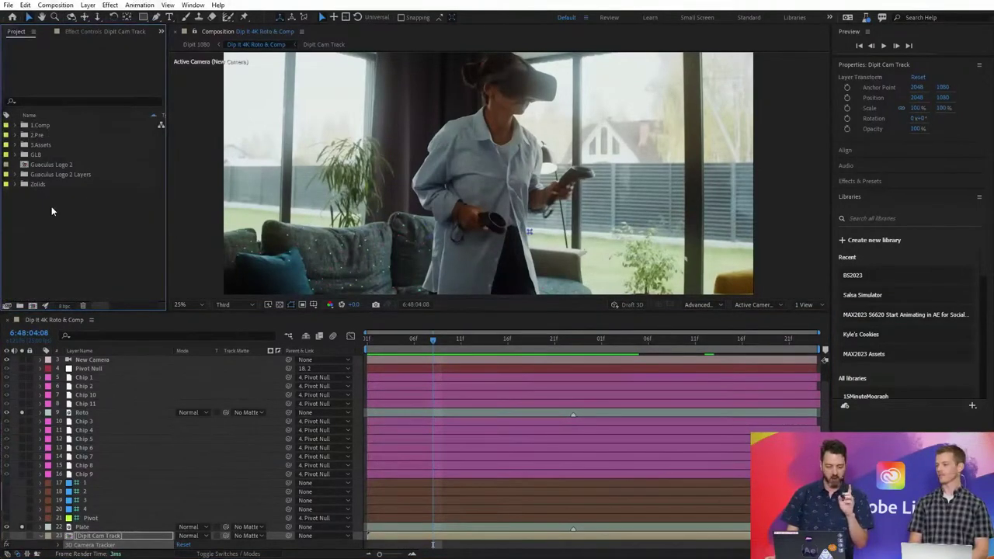
click(16, 155)
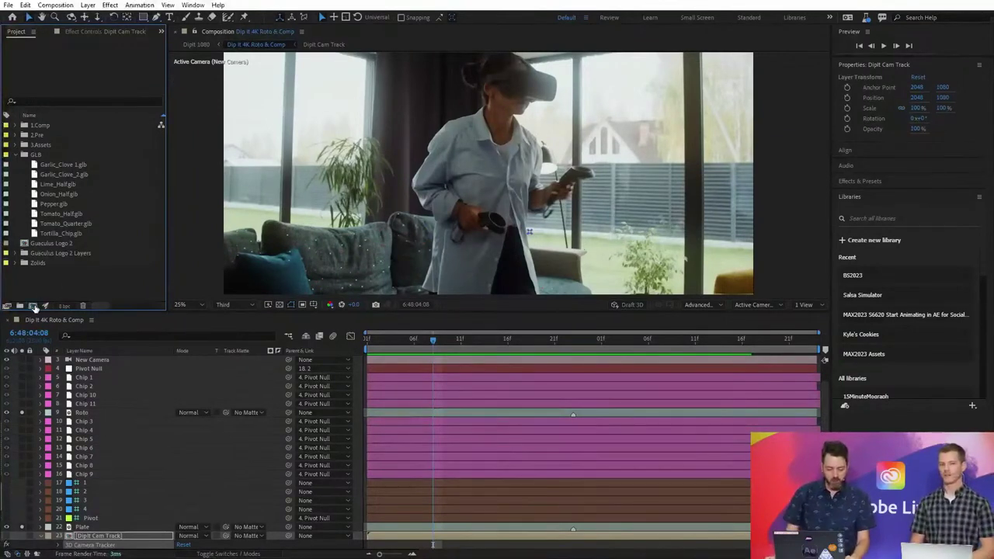
Create a 1920x1080, 29.97 fps composition with default settings and place the Tortilla_Chip.glb model in it, accepting the Advanced 3D renderer
click(34, 306)
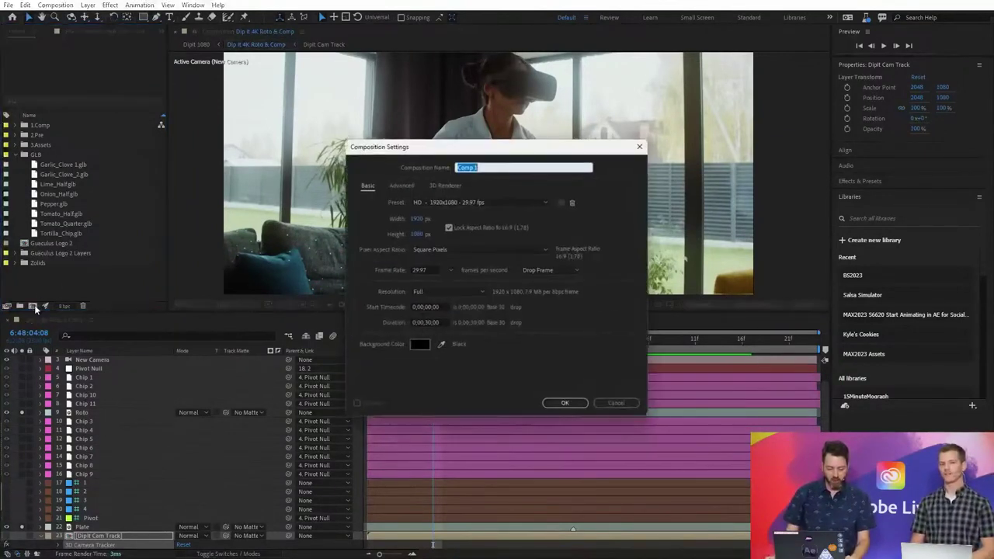
click(566, 404)
key(period)
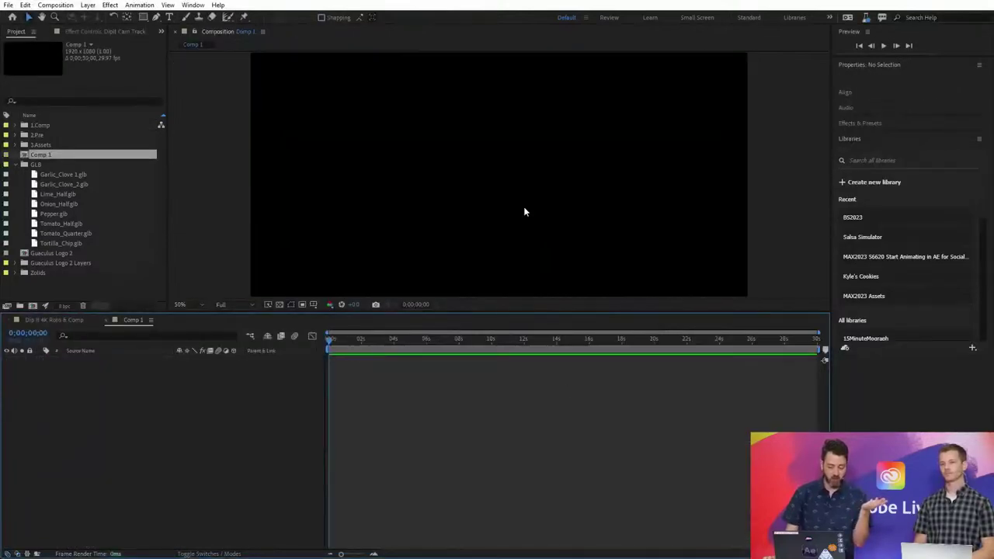
click(91, 244)
drag(75, 247, 502, 184)
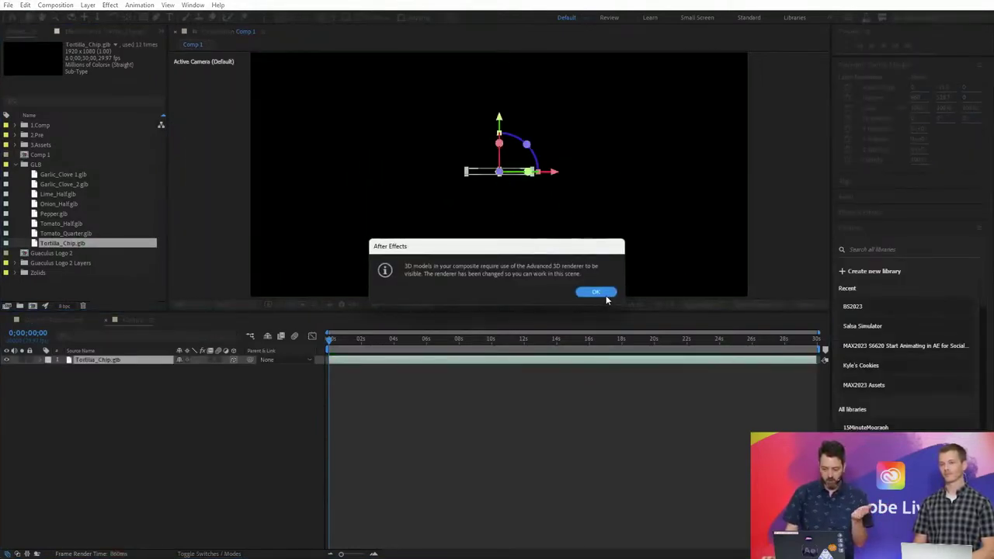
click(600, 292)
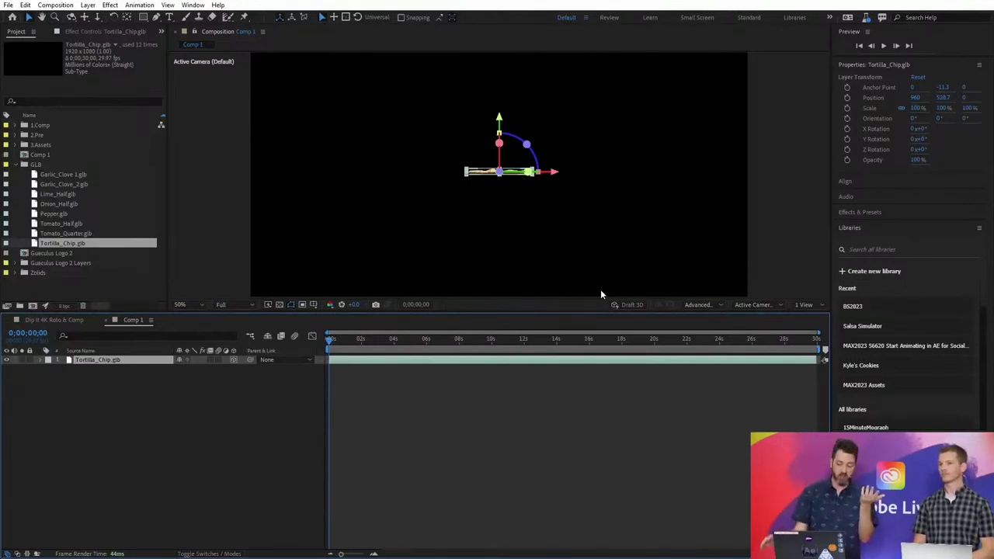
Rotate the tortilla chip model in 3D to an orientation of about 60°, 0°, 26.6° so its flat face is shown
key(slash)
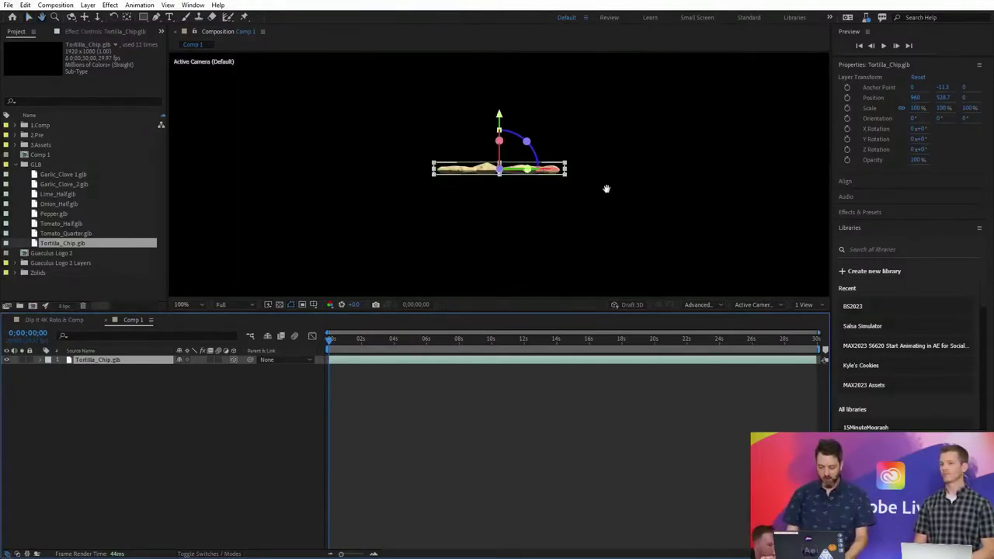
drag(606, 187, 607, 223)
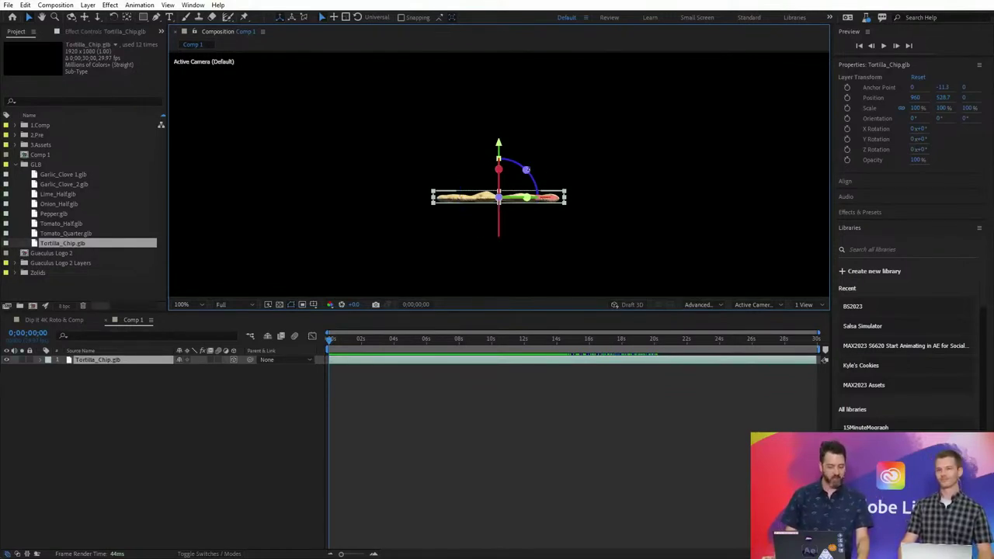
drag(498, 168, 591, 185)
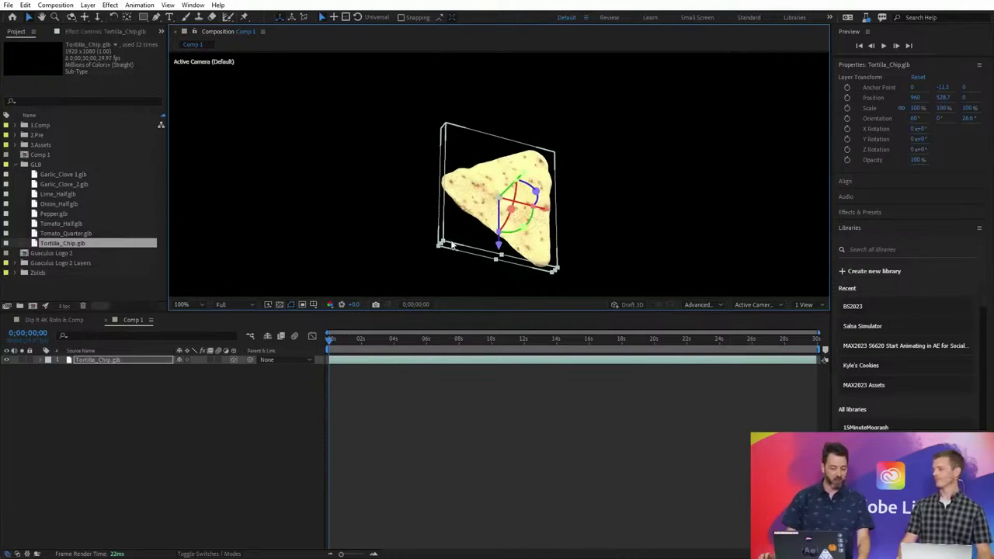
Duplicate the Tortilla_Chip.glb layer and offset the copy in front of the original, at position about 949.5, 495, -53.4
click(114, 361)
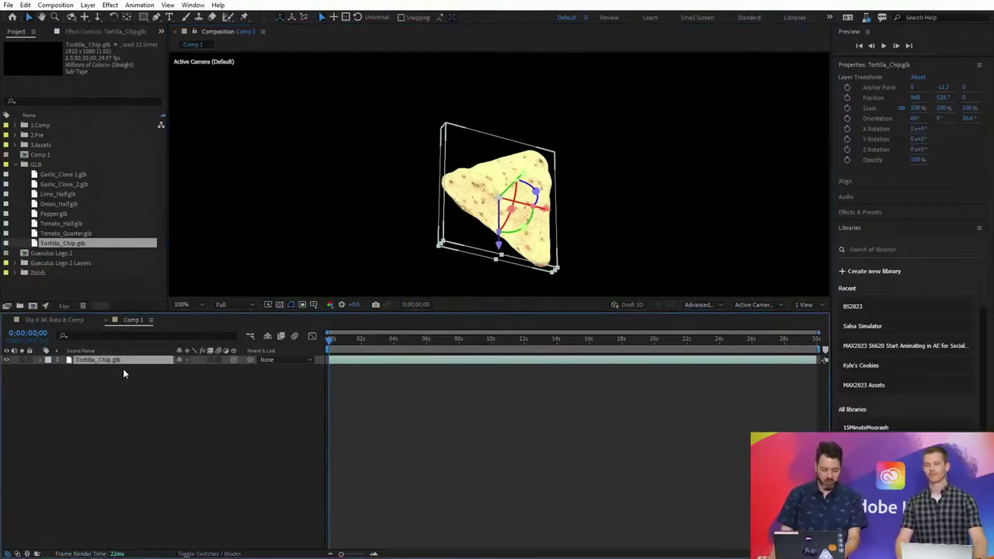
key(ctrl+d)
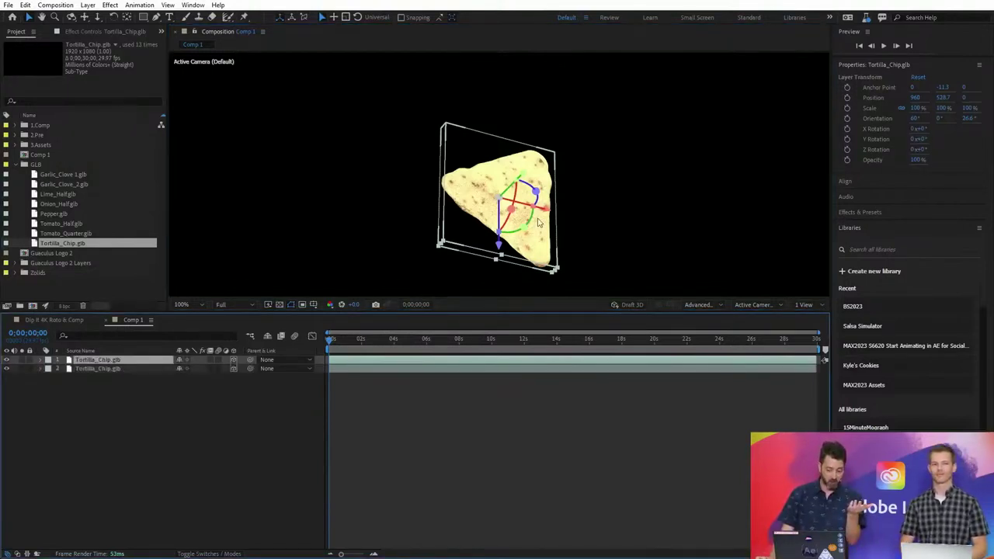
drag(547, 208, 520, 210)
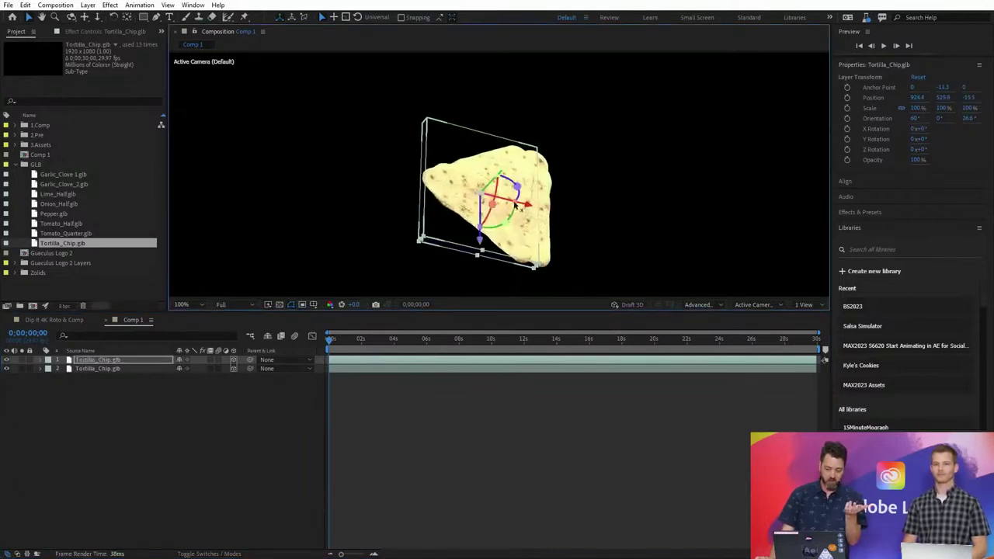
drag(506, 172, 513, 154)
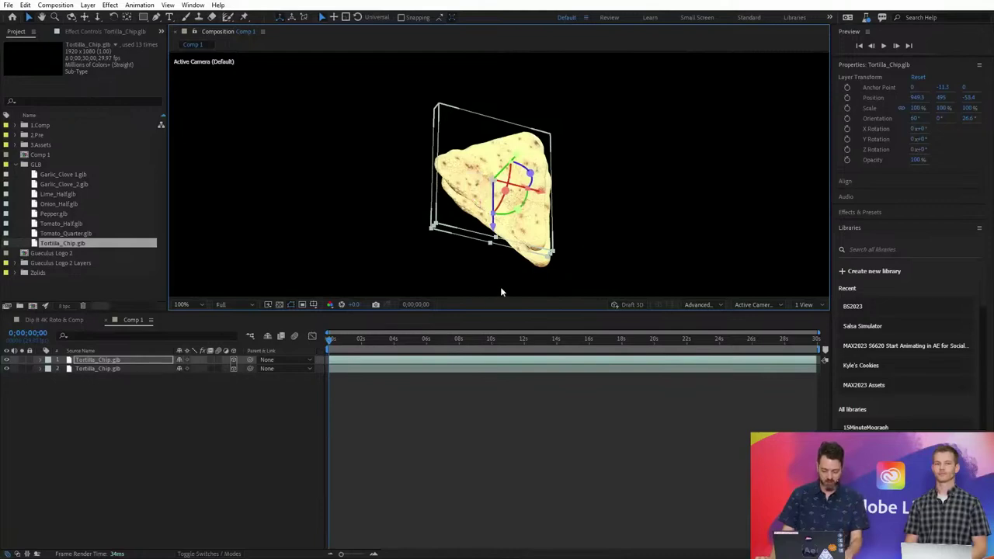
Add a camera with default settings and orbit it to view the two tortilla chips from the side
key(ctrl+alt+shift+c)
key(Return)
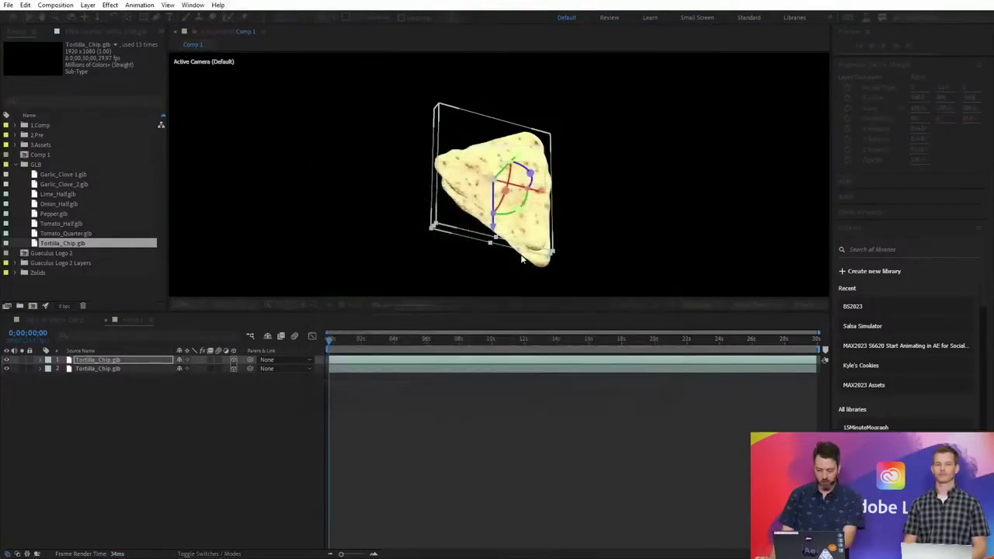
key(c)
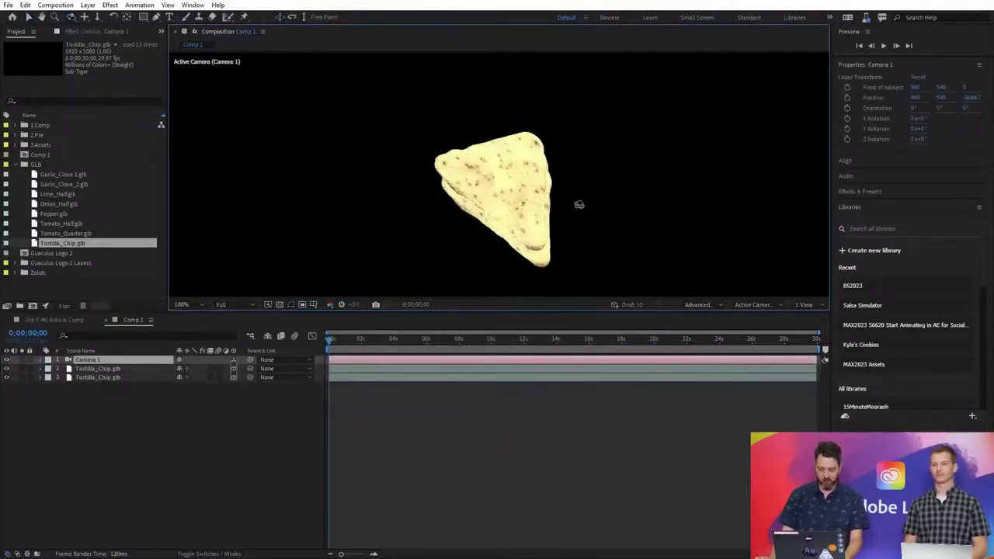
drag(577, 206, 419, 160)
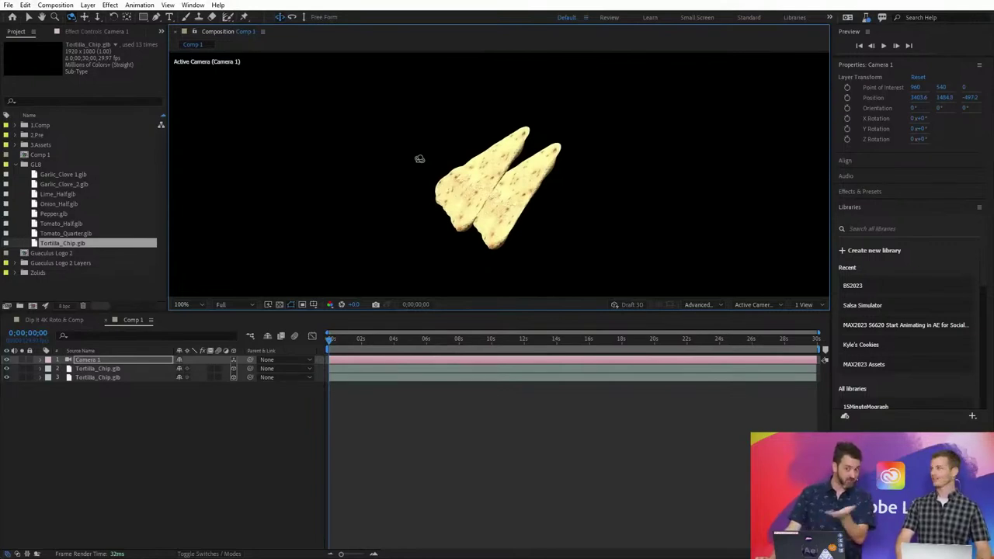
Add an Environment light at 100% intensity to the chip composition and turn on its Casts Shadows option
click(122, 459)
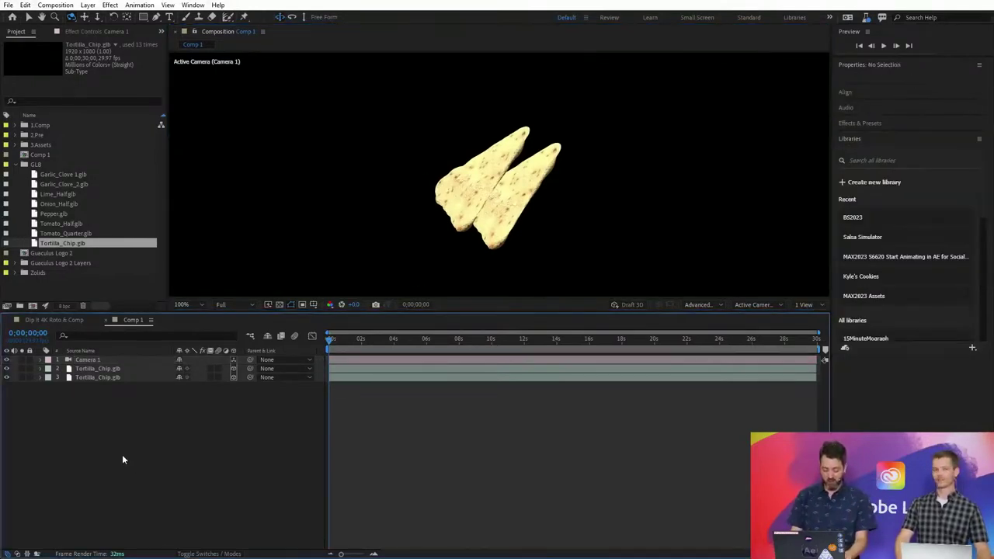
key(ctrl+alt+shift+l)
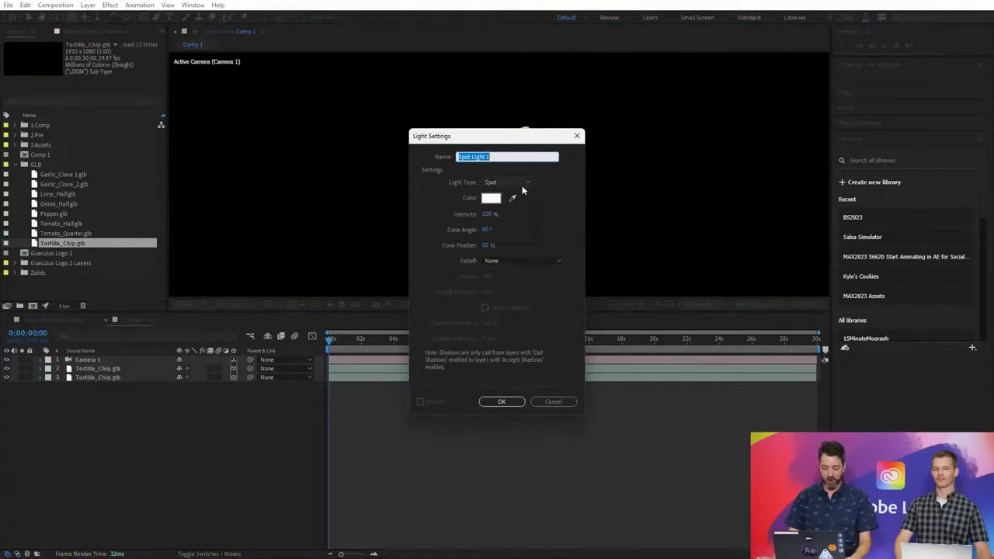
click(523, 188)
click(504, 225)
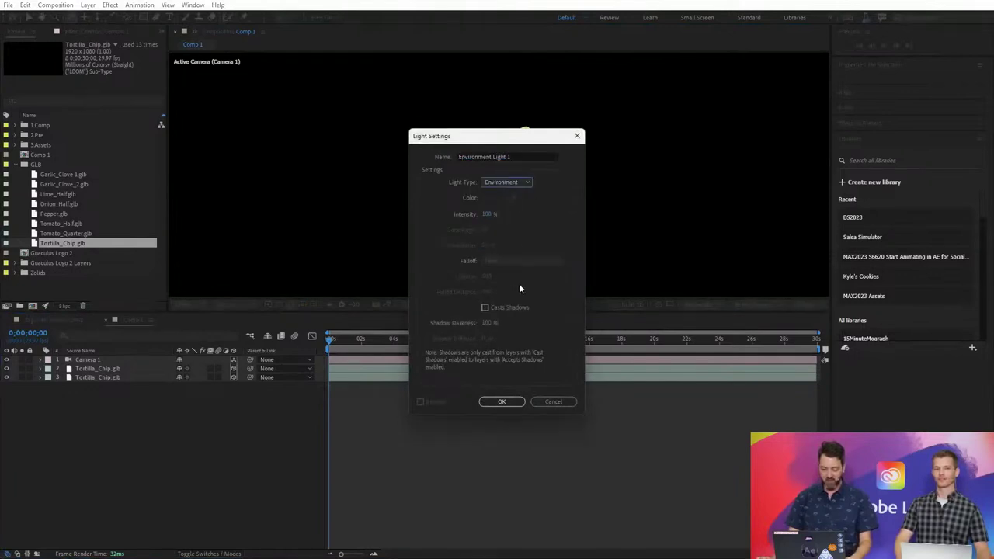
click(503, 402)
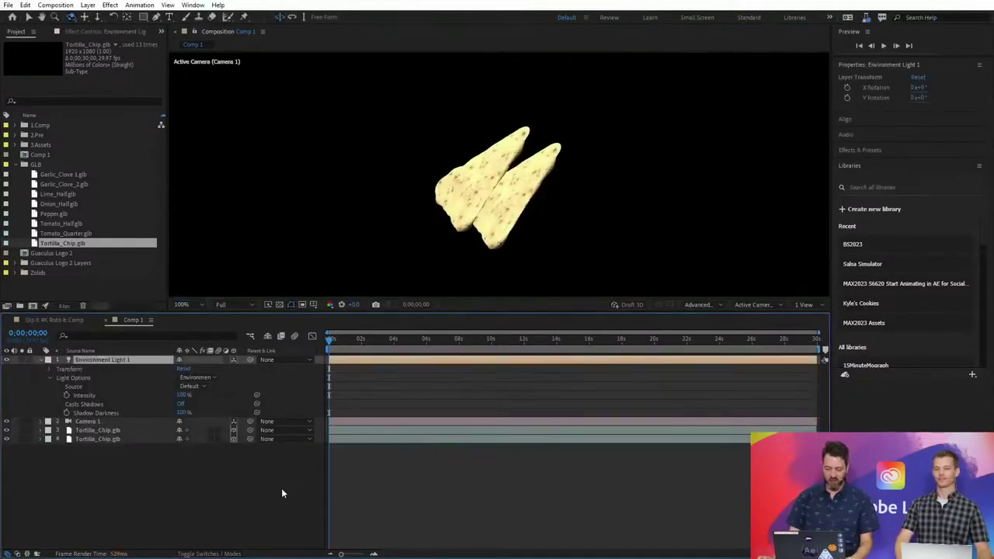
click(181, 404)
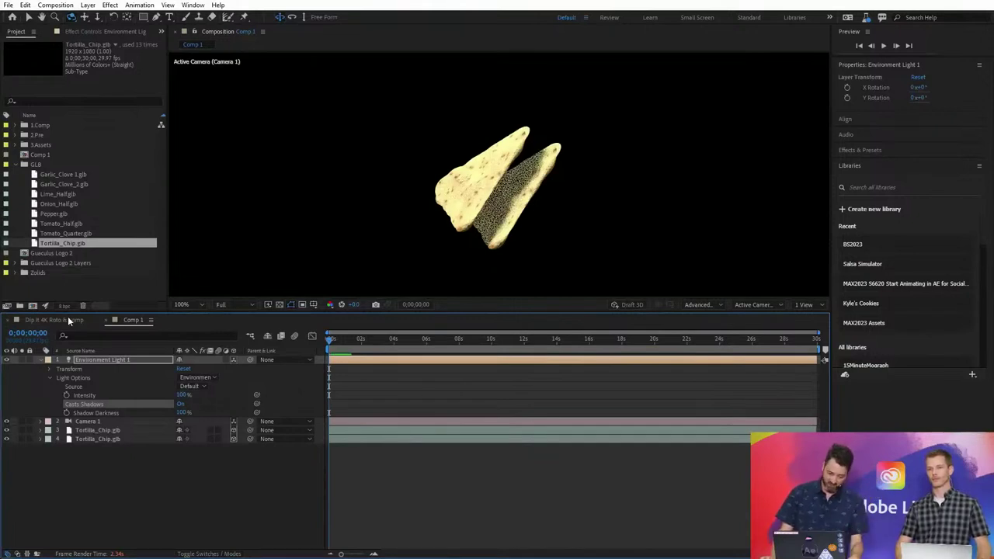
Return to the Dip It 4K Roto & Comp composition and look up the available new layer types
click(69, 321)
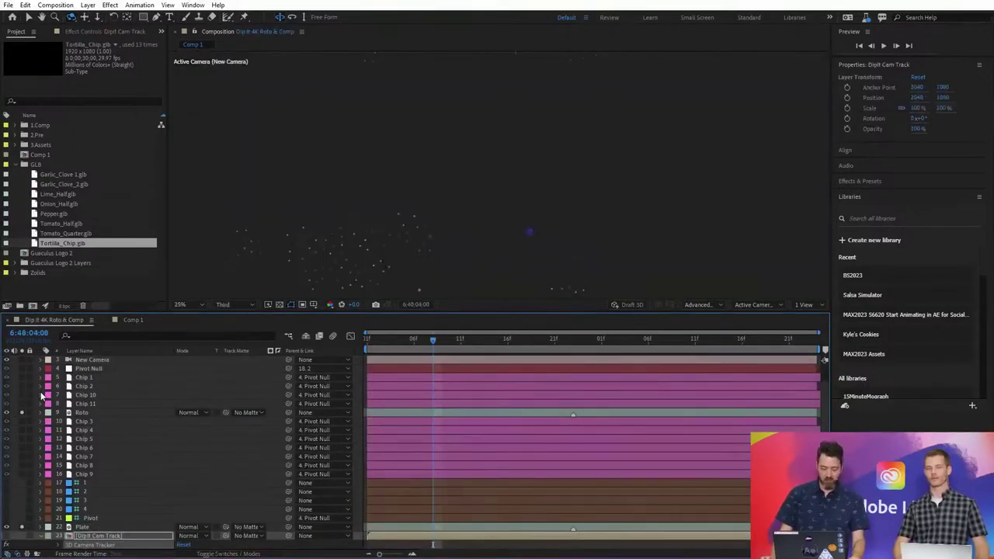
click(22, 412)
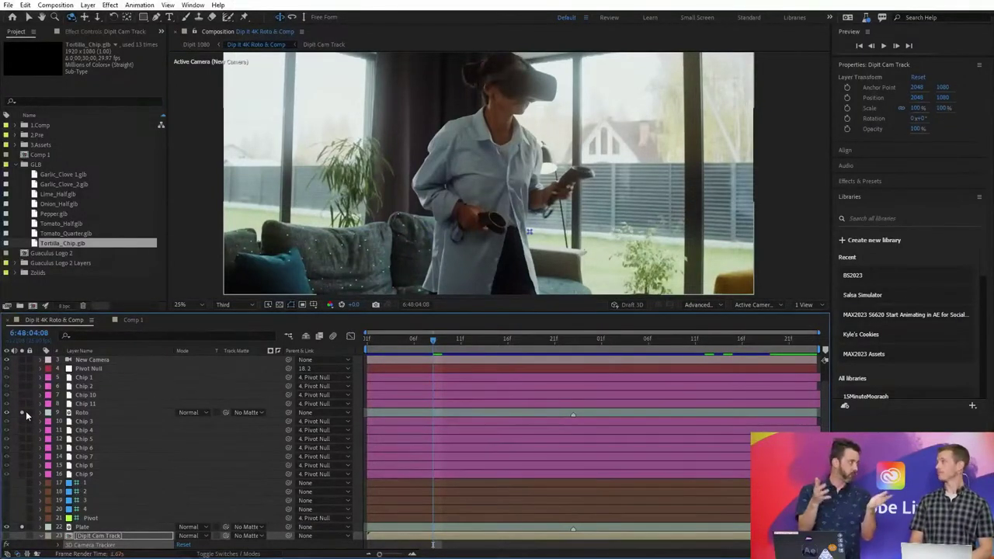
click(90, 6)
mouse_move(103, 17)
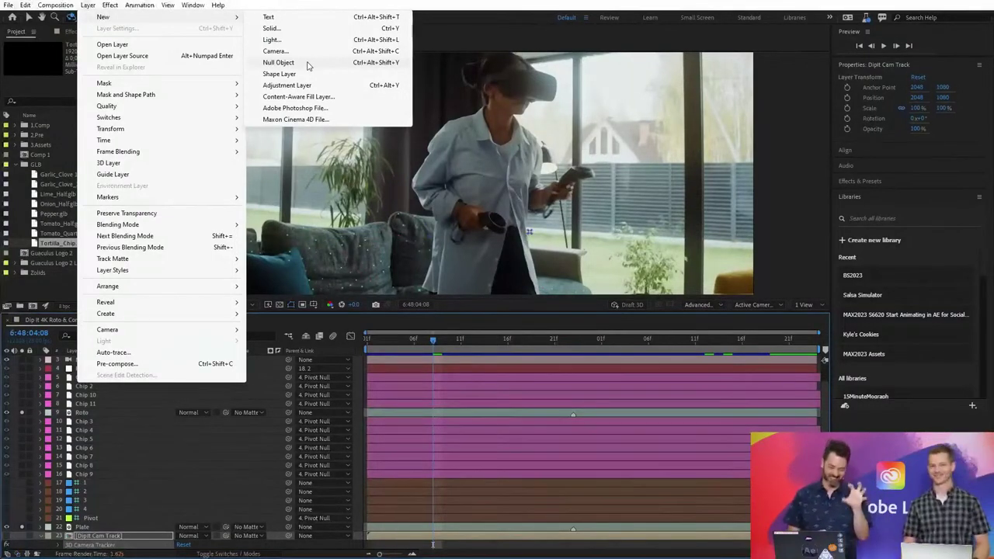
click(384, 7)
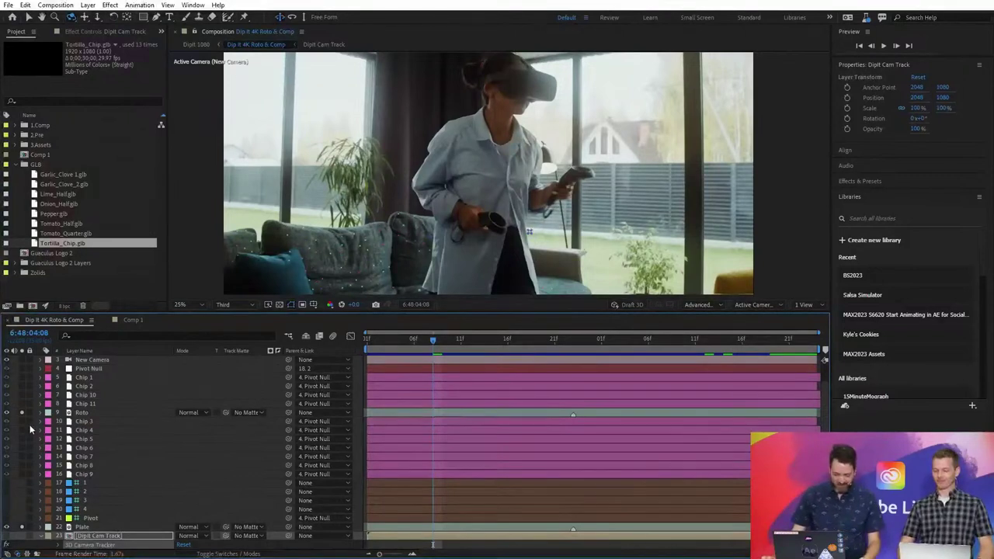
Turn off solo on the Roto and Plate layers to bring back the chips, and select Roto one frame ahead at 6:48:04:09
click(24, 531)
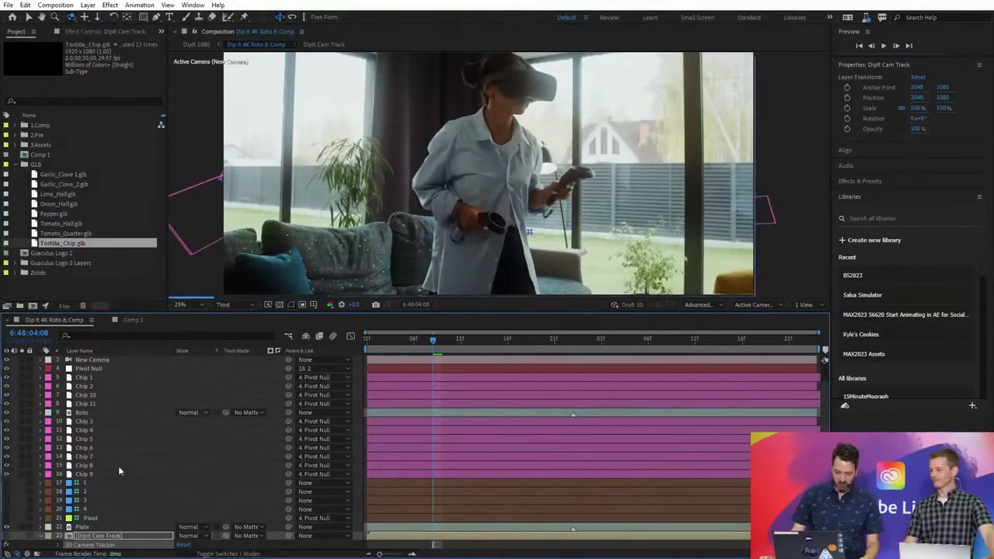
click(122, 415)
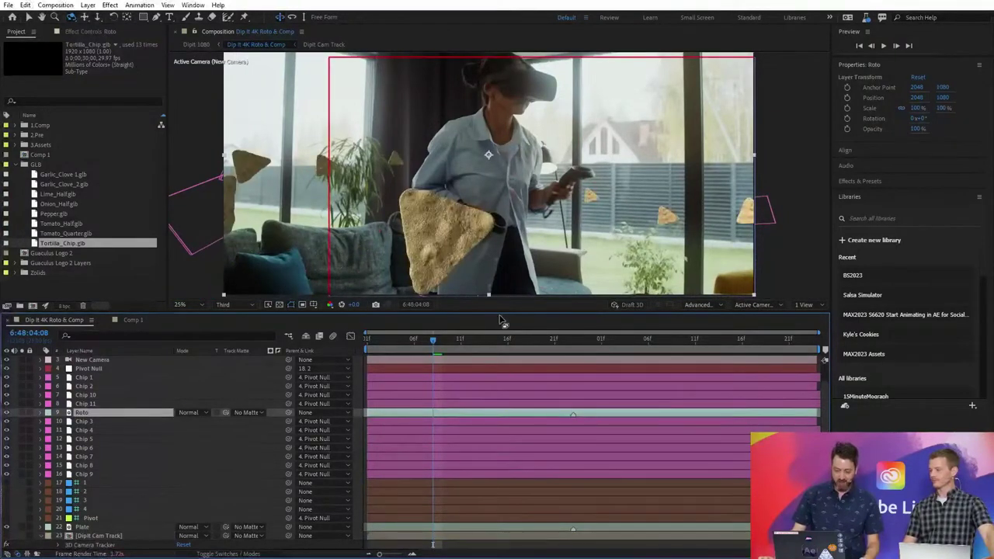
key(Page_Down)
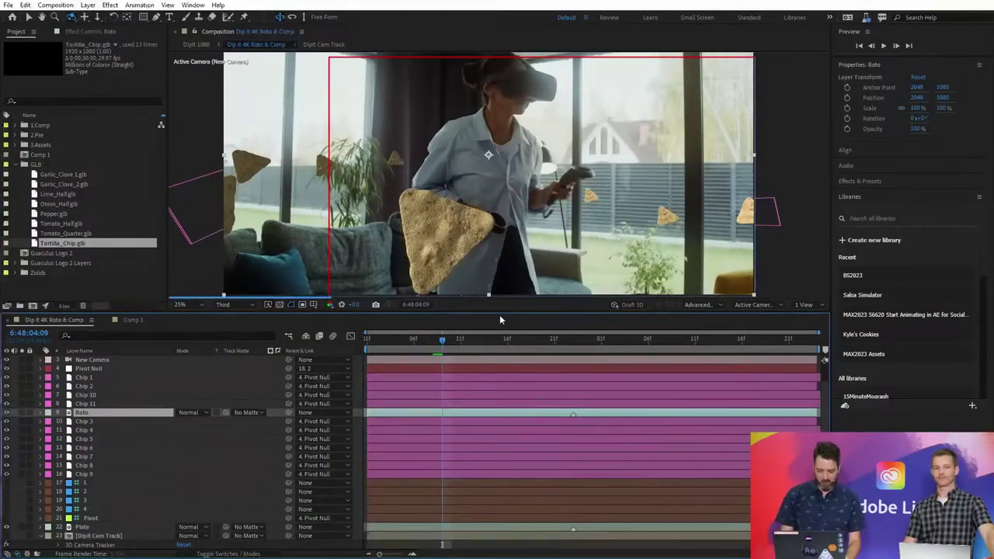
Advance the Dip It 4K Roto & Comp composition three frames to 6:48:04:12 to view the chips around the woman
key(Page_Down)
key(Page_Down)
key(Page_Down)
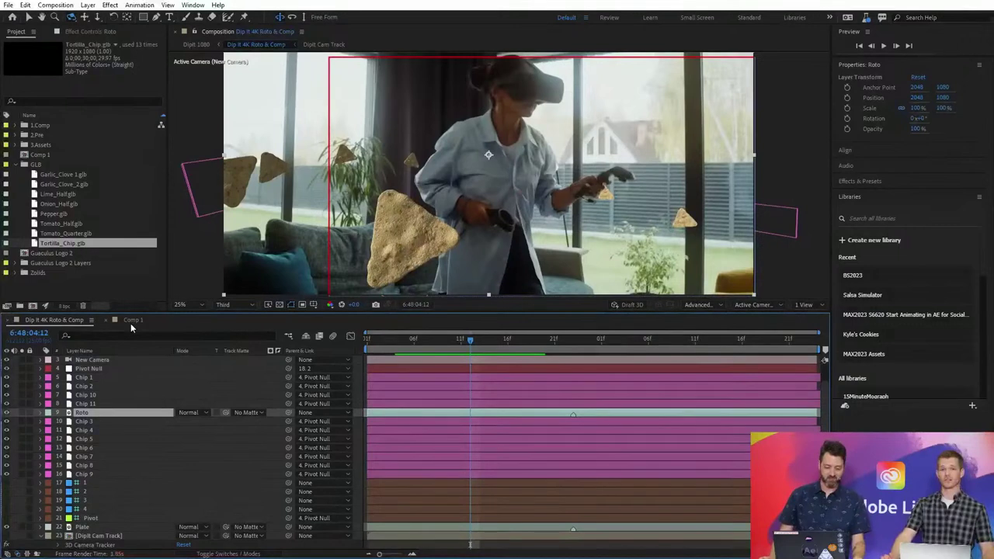
Open the VFX ZoomPush composition from the Shots folder inside 1.Comp
click(16, 135)
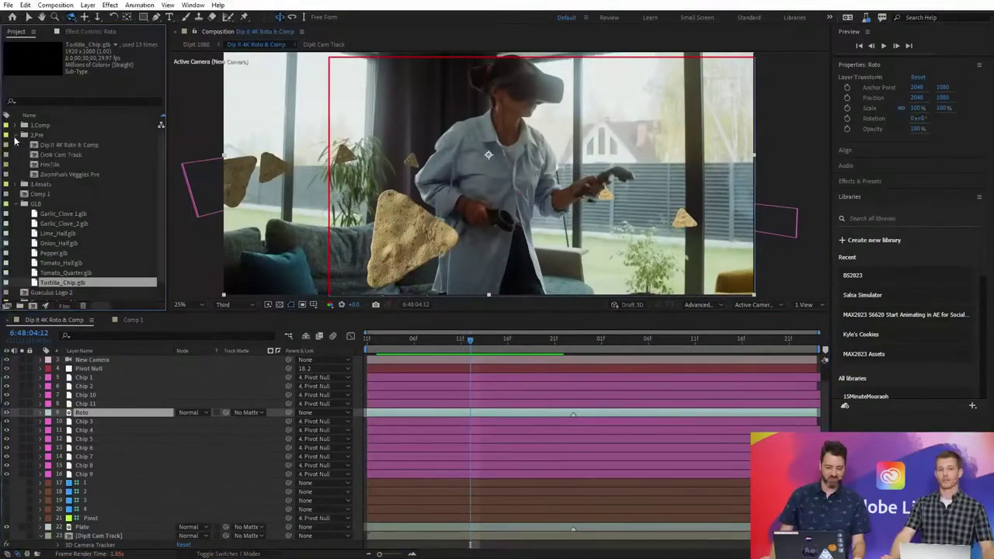
click(15, 134)
click(16, 126)
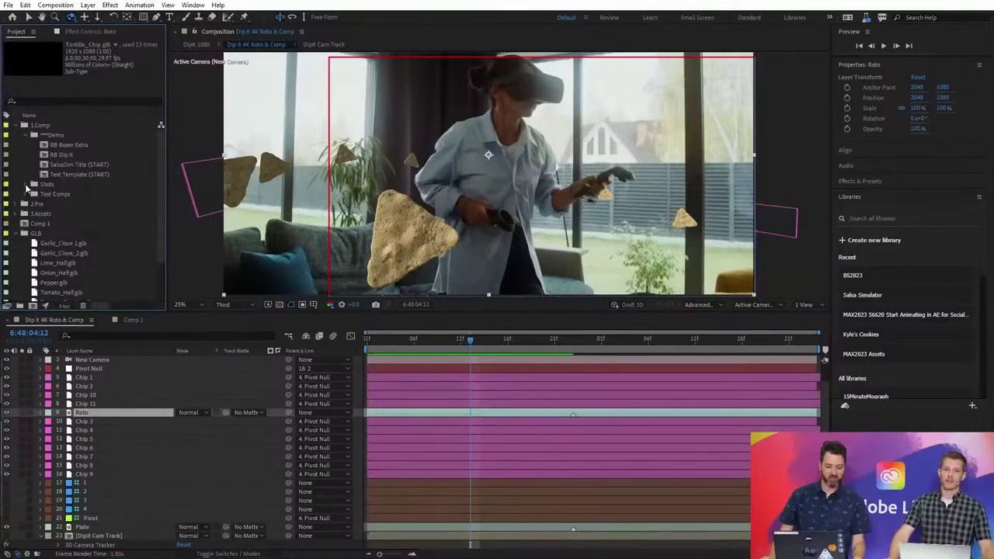
click(25, 184)
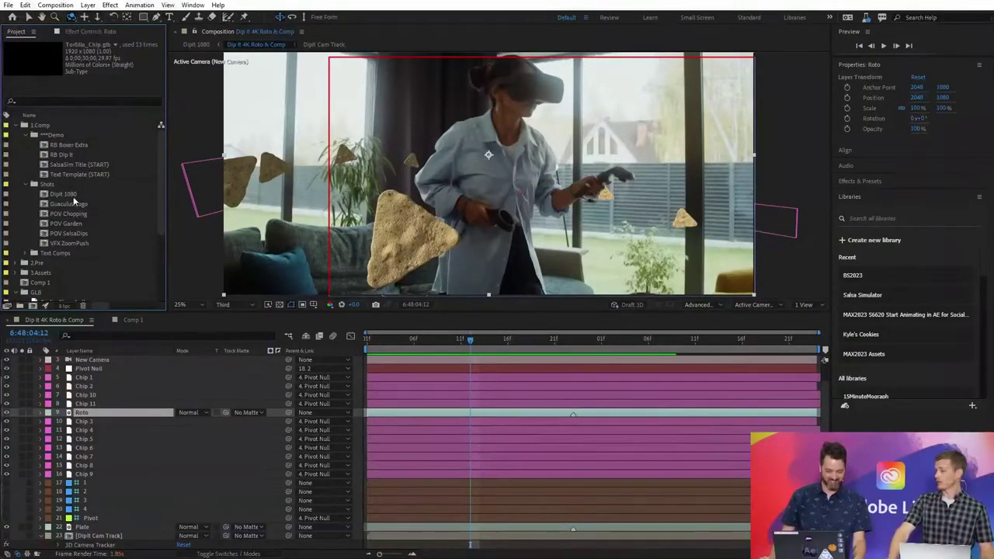
double_click(72, 244)
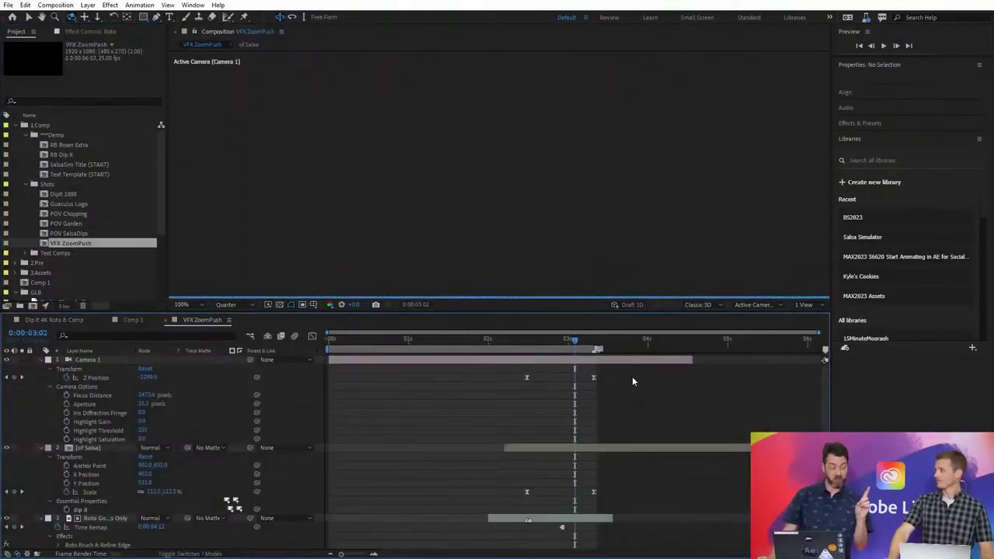
Collapse the expanded properties of all layers in the VFX ZoomPush timeline and leave the layers deselected
click(93, 361)
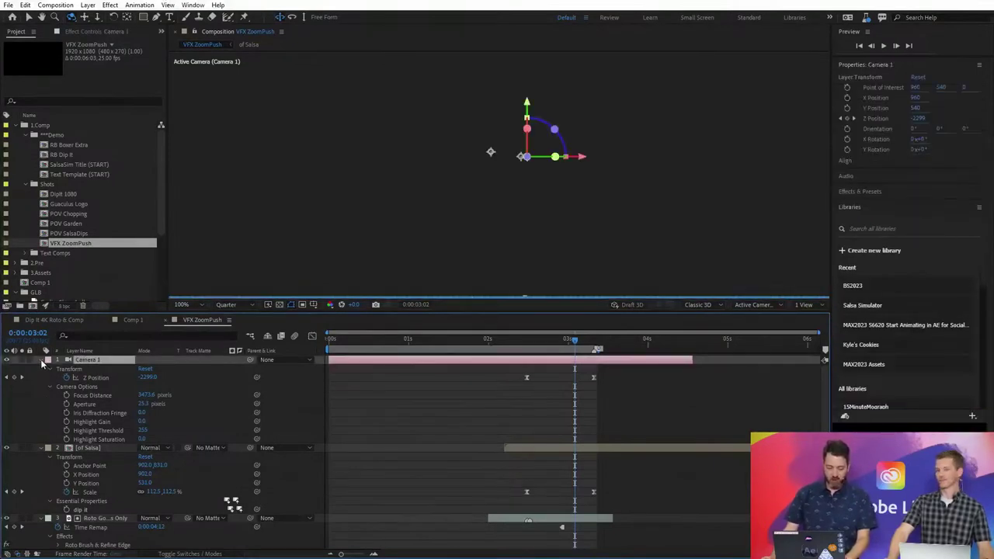
key(ctrl+a)
key(ctrl+grave)
click(128, 444)
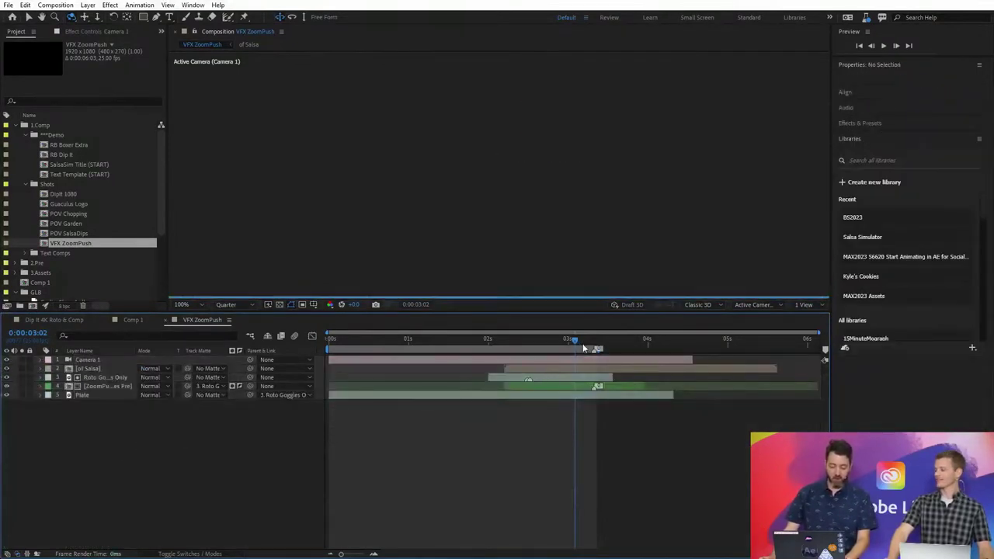
Switch to the video player showing Salsa Simulator KH100723A.mp4 and scrub to the "Of Salsa" headset shot
key(alt+Tab)
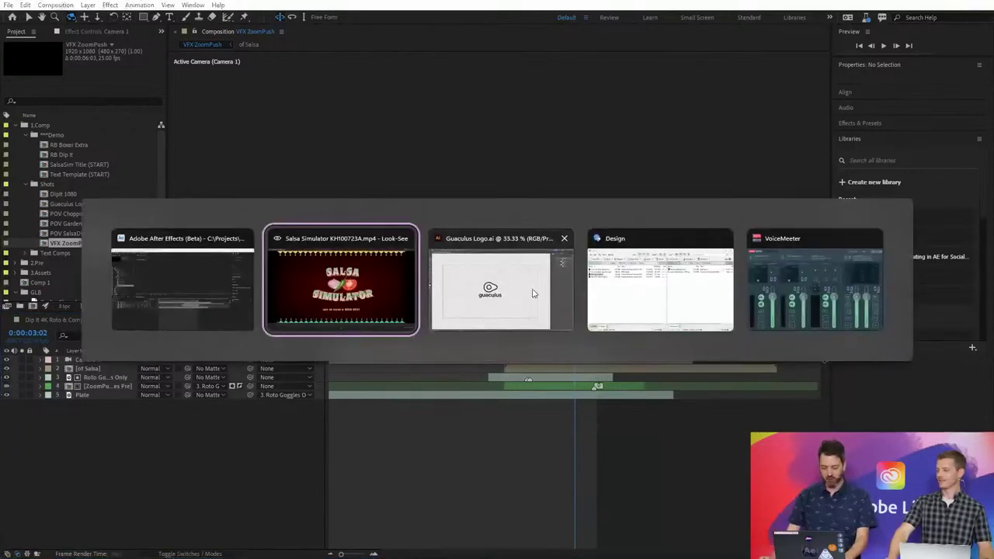
click(525, 290)
key(alt+Tab)
click(501, 293)
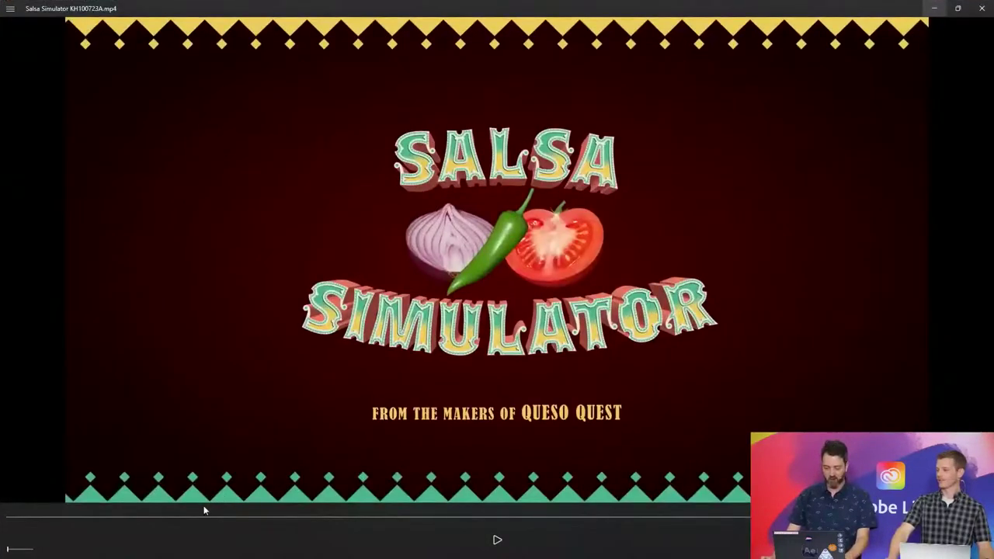
drag(164, 520, 266, 513)
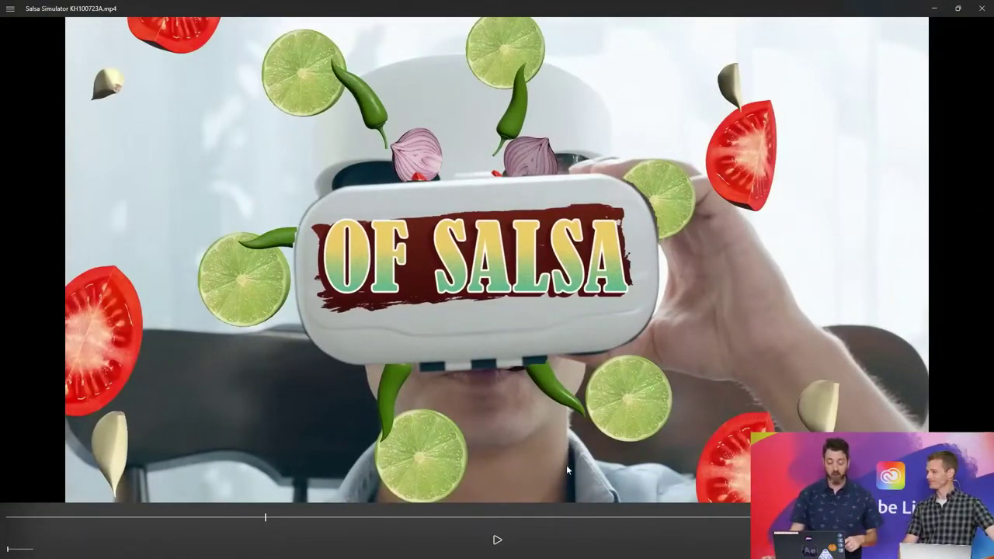
Review the "Dip It" tortilla chip shot against the "Of Salsa" headset shot in the video, and minimize the player
click(679, 516)
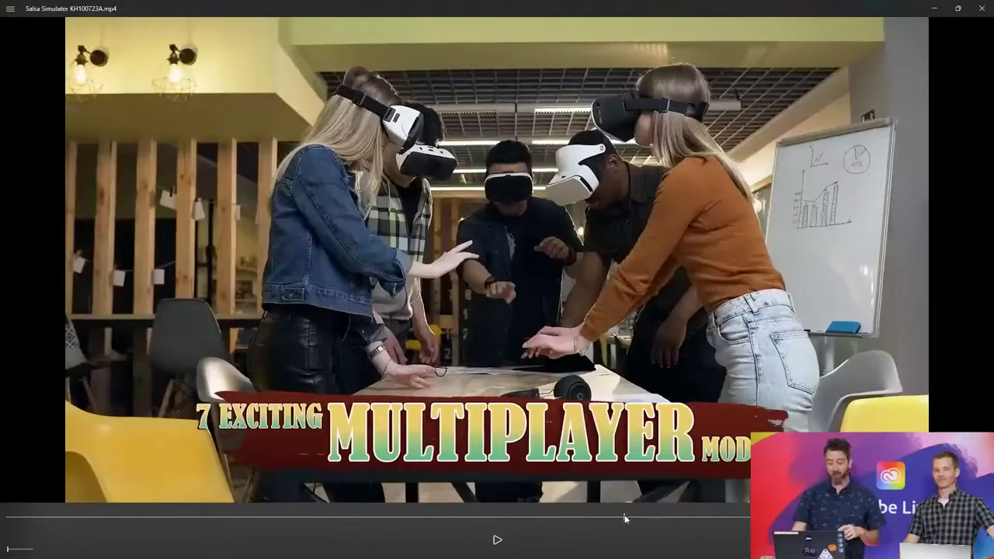
click(611, 519)
drag(611, 518, 544, 528)
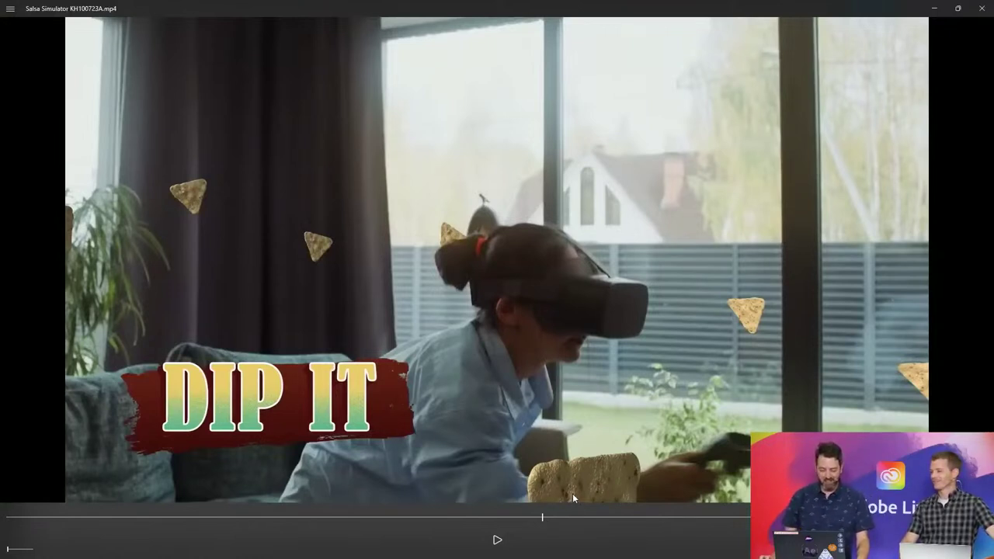
click(219, 518)
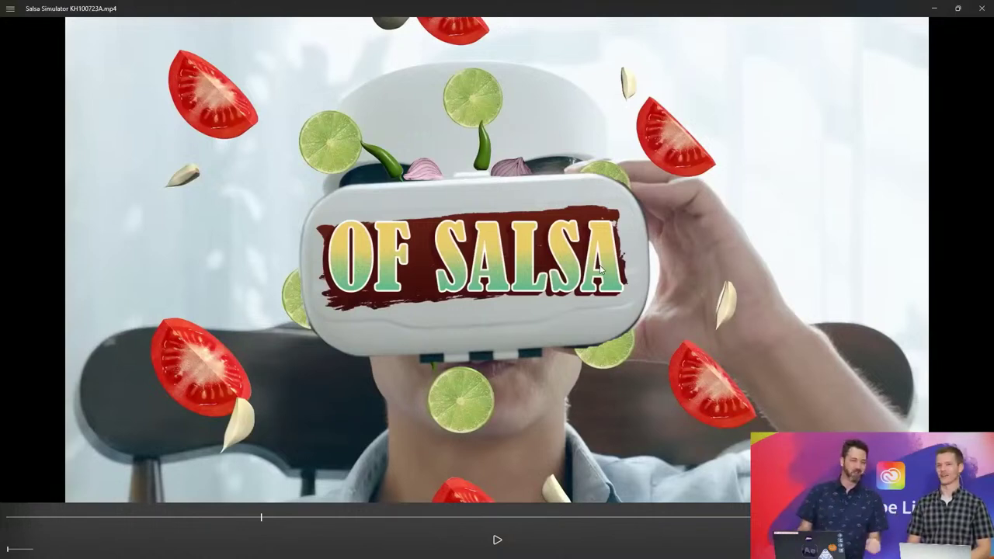
click(929, 8)
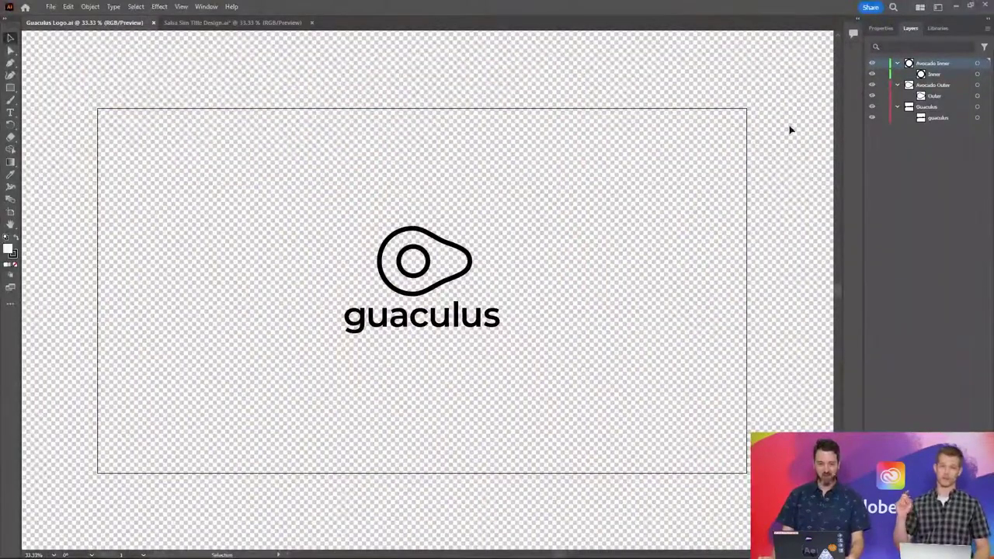